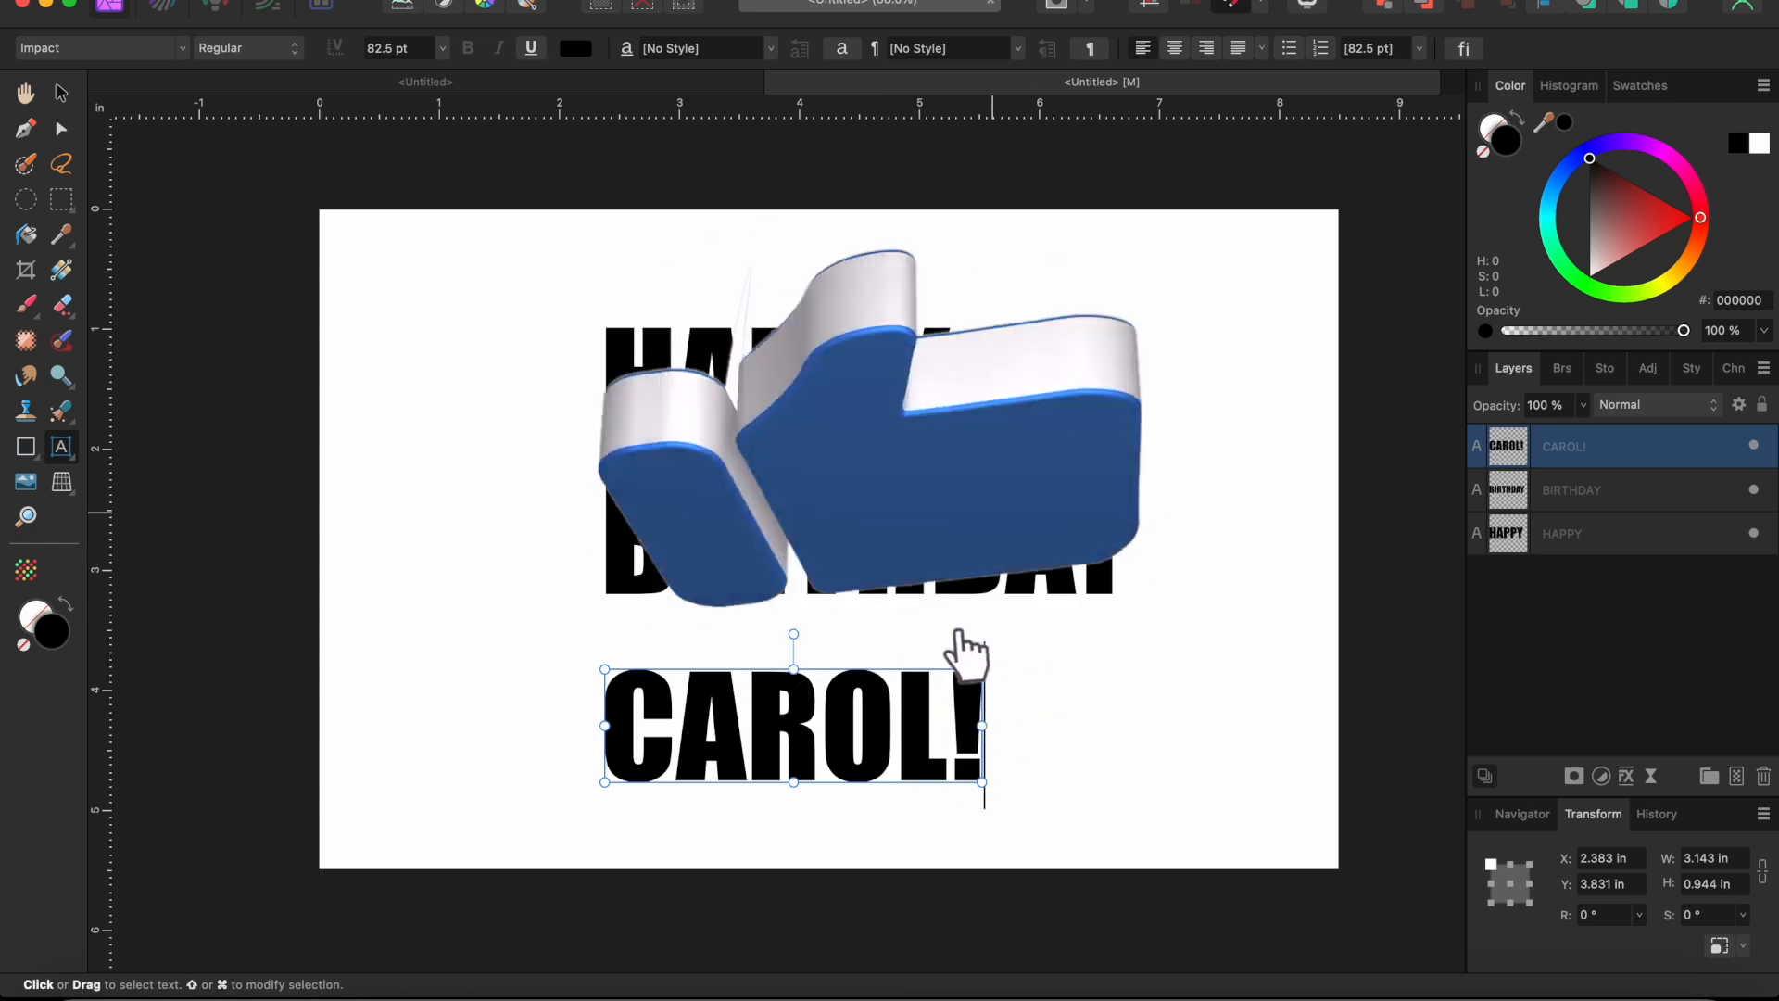
# Enlarge the HAPPY text to about 3.57 in wide and move it up near the page's upper edge
pyautogui.press('Escape')
pyautogui.click(61, 98)
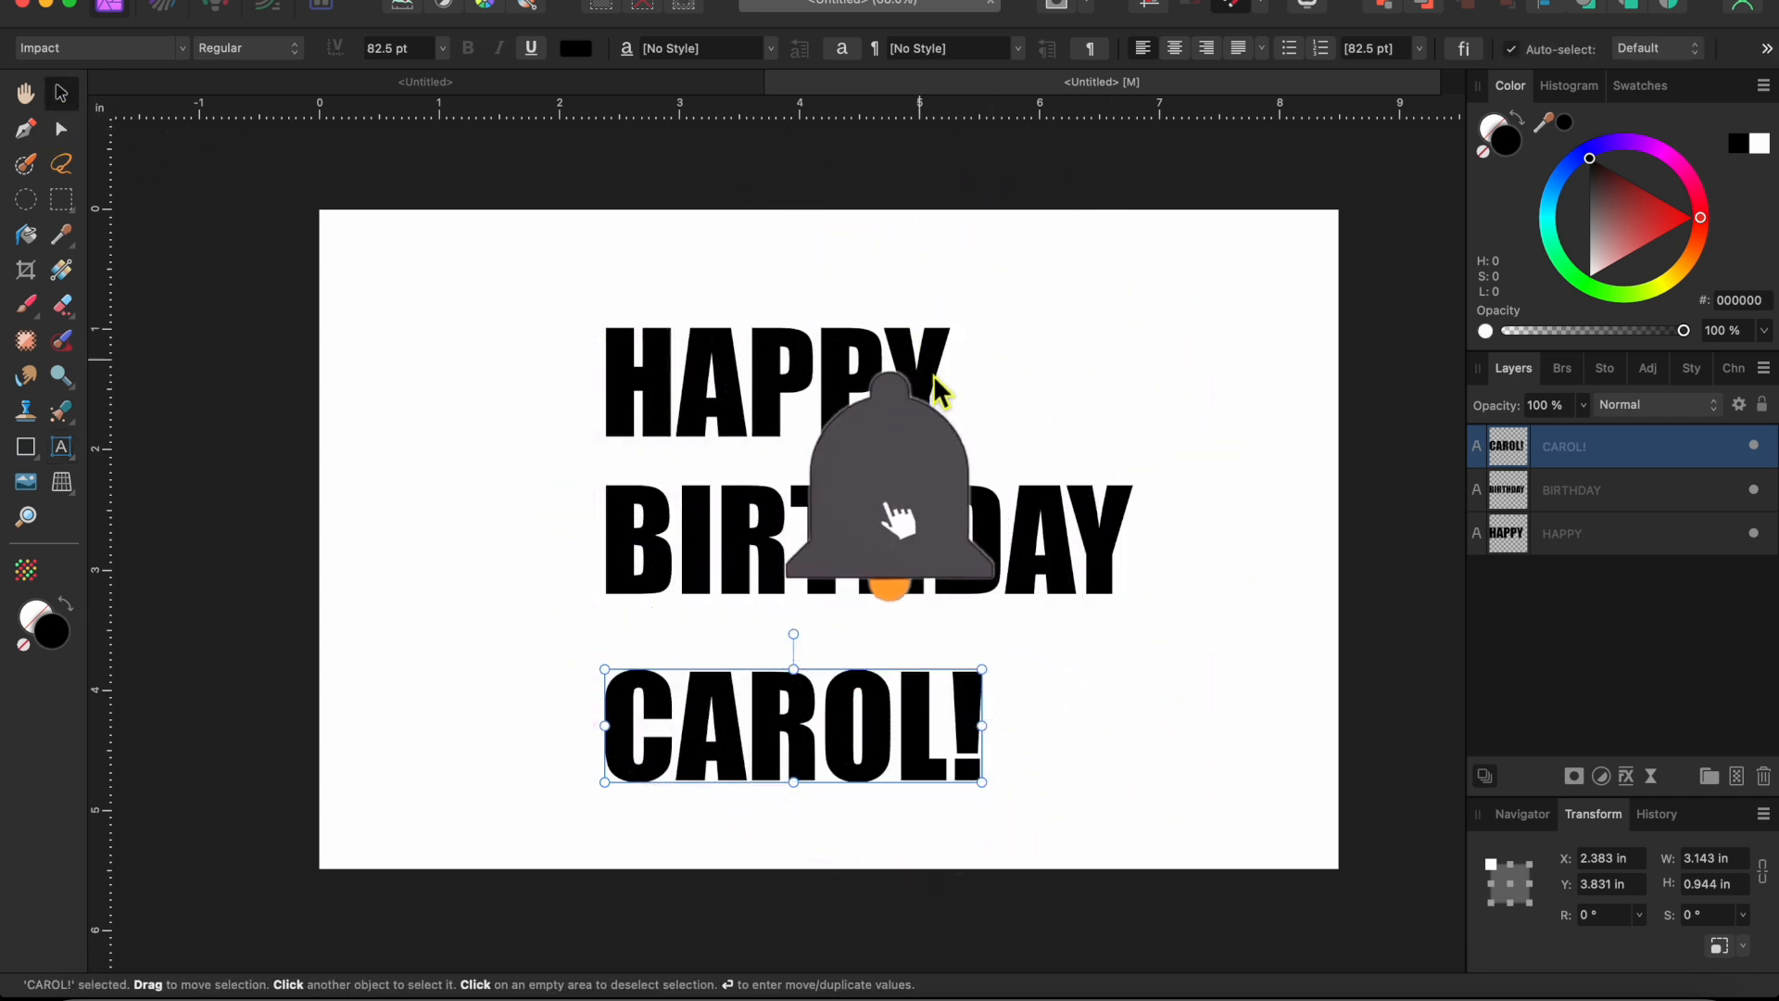
pyautogui.click(915, 371)
pyautogui.moveTo(951, 328); pyautogui.dragTo(1036, 302)
pyautogui.moveTo(921, 377); pyautogui.dragTo(922, 298)
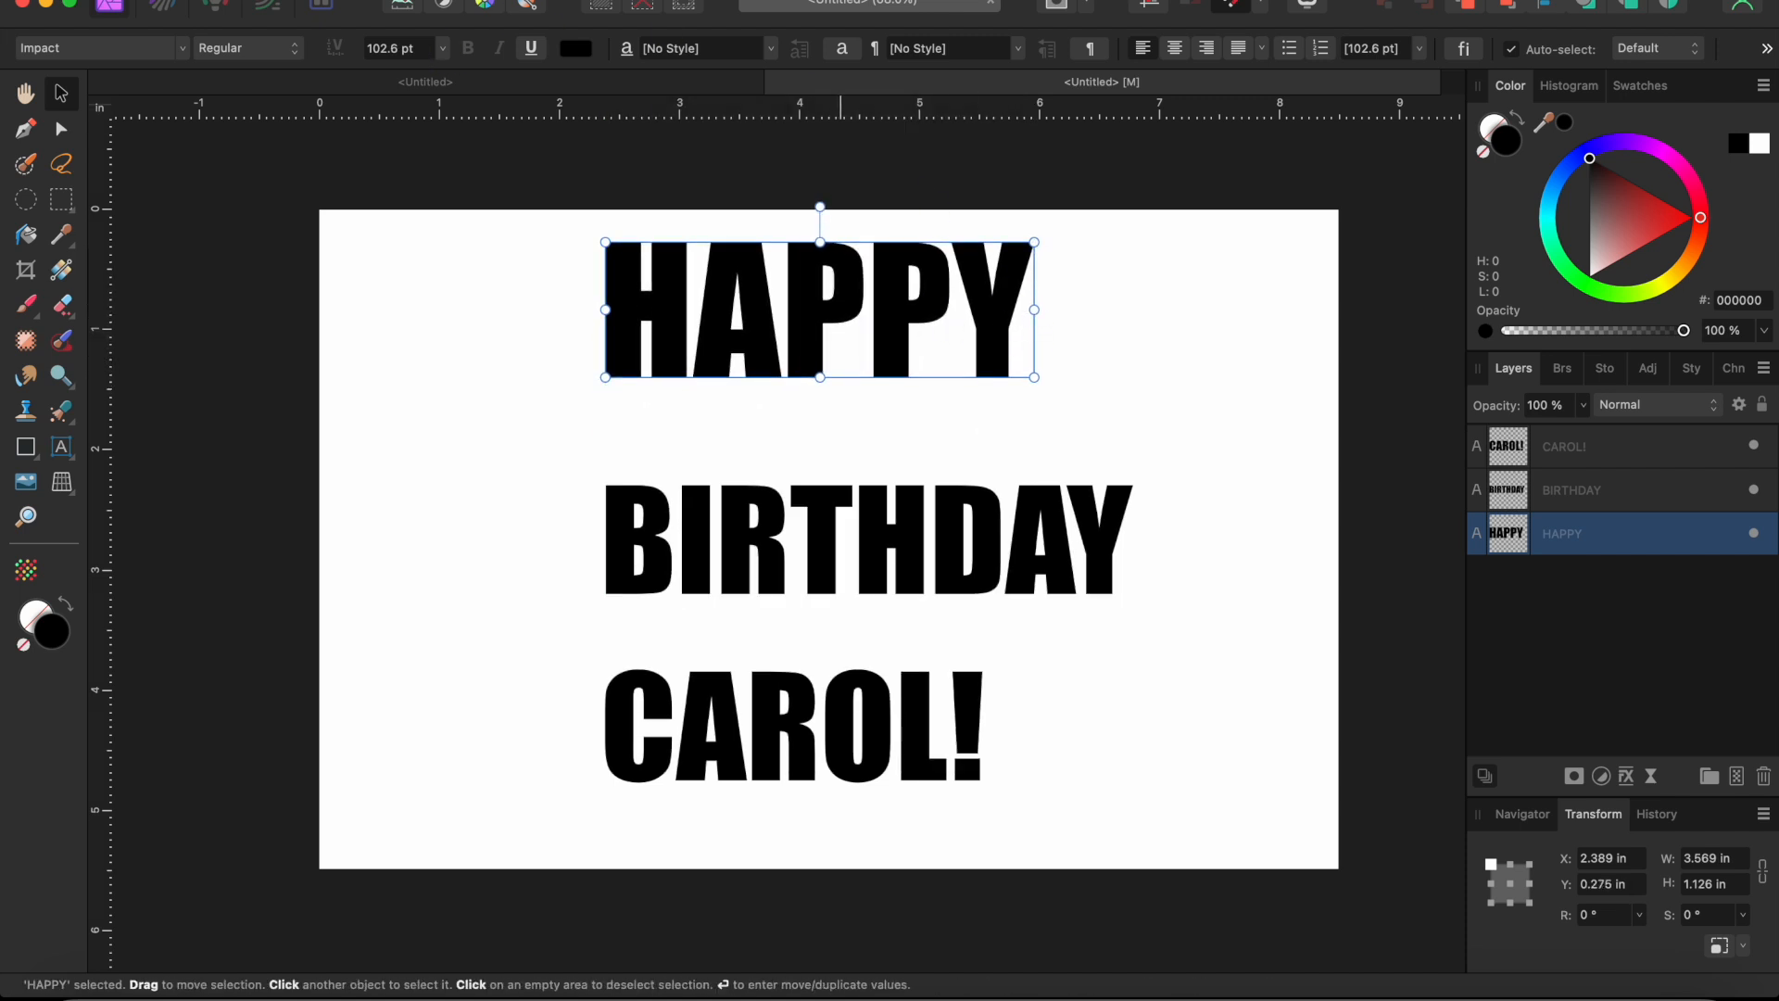
# Convert the HAPPY text to curves
pyautogui.click(490, 1)
pyautogui.scroll(-5, 600, 754)
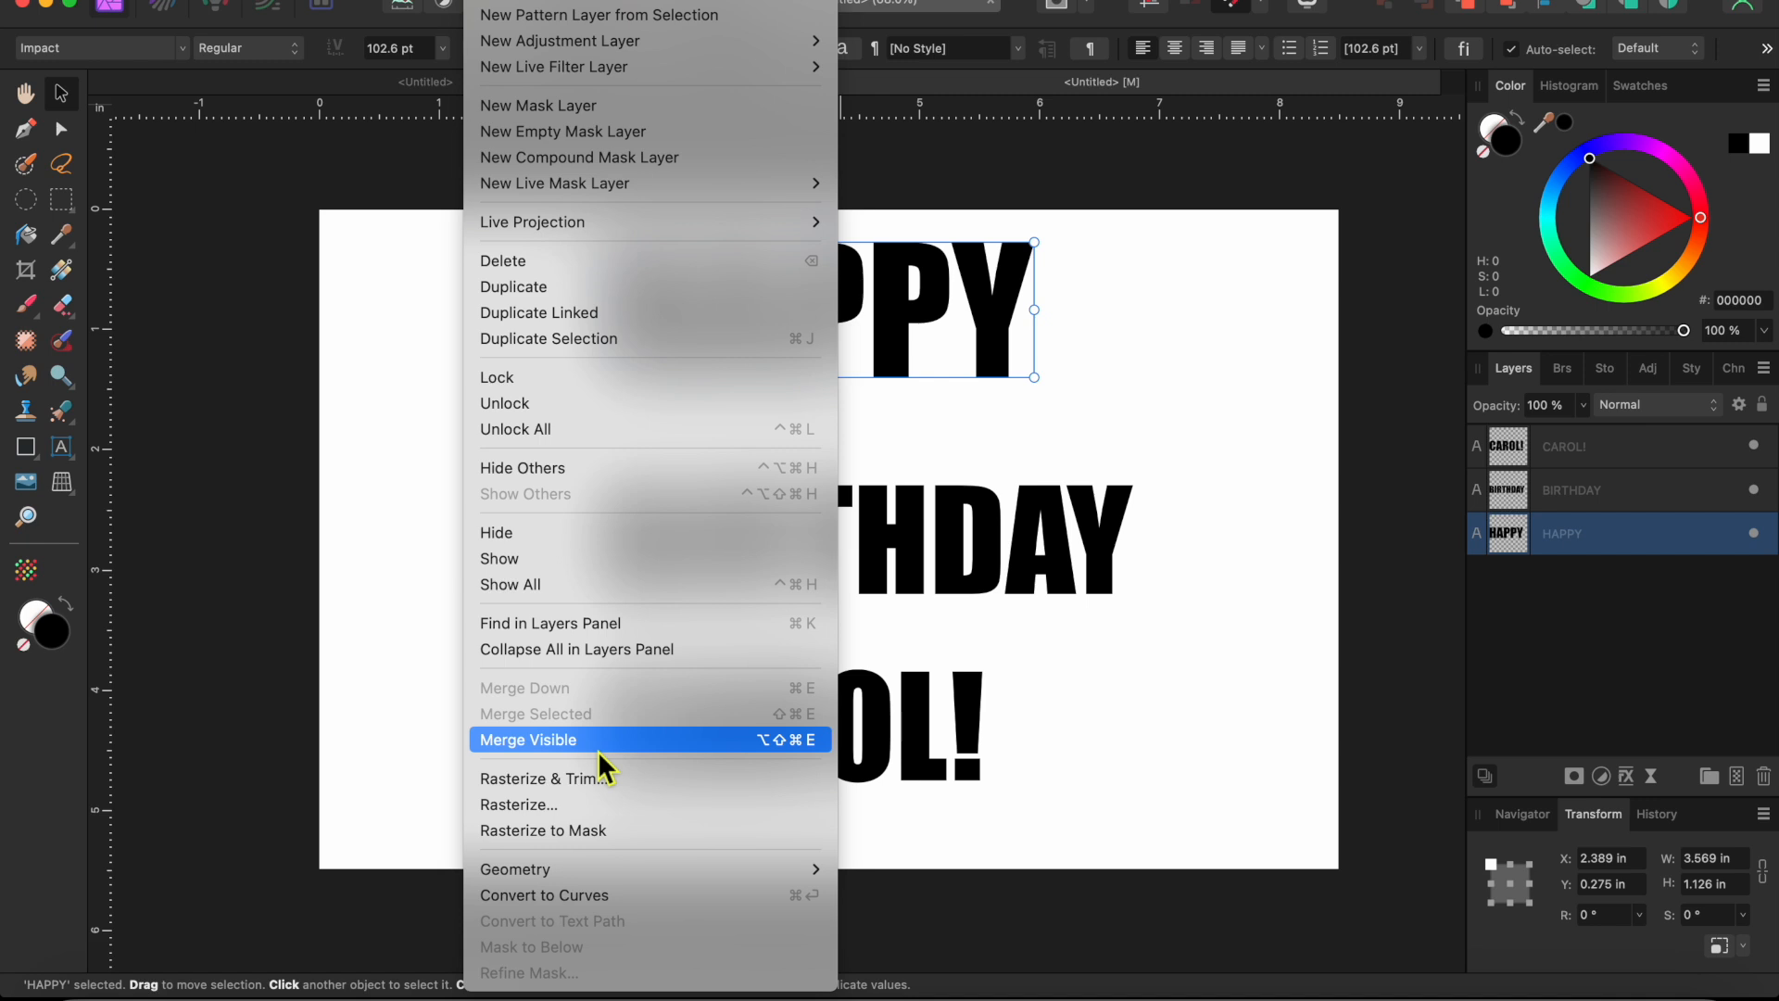
pyautogui.click(603, 895)
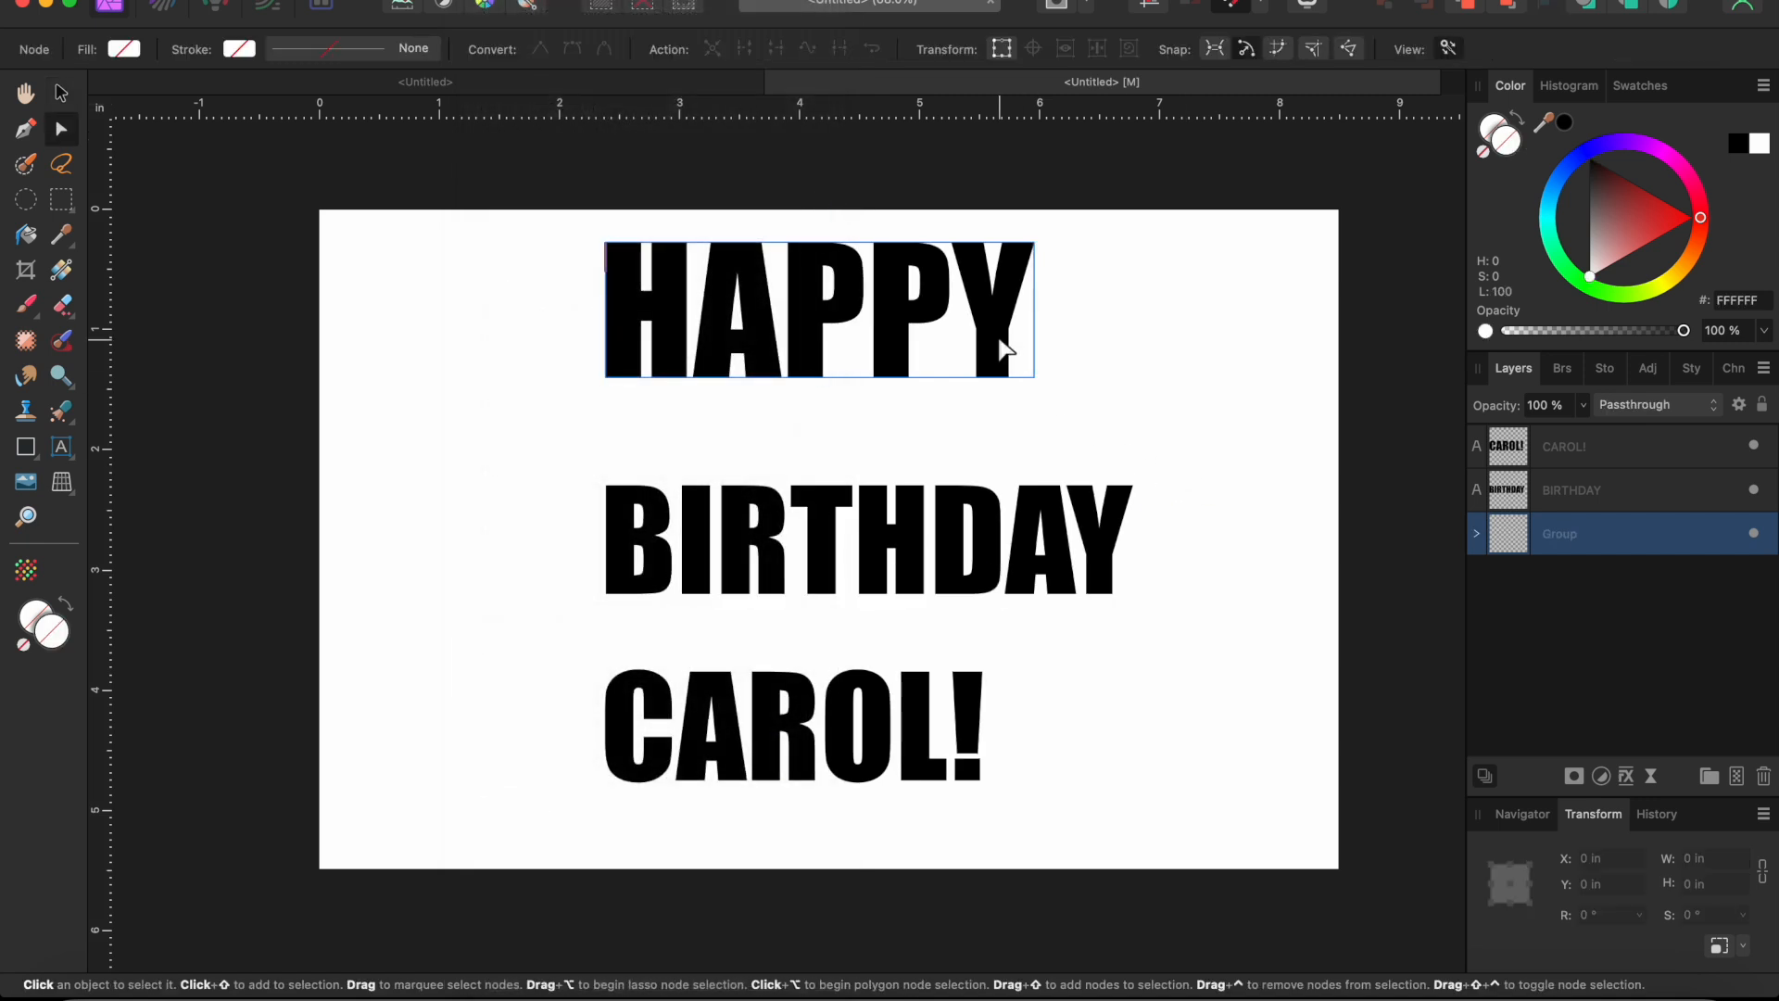
# Lengthen the stem of the Y in HAPPY downward by moving its two bottom nodes to about Y 1.75 in
pyautogui.click(980, 377)
pyautogui.scroll(2, 984, 382)
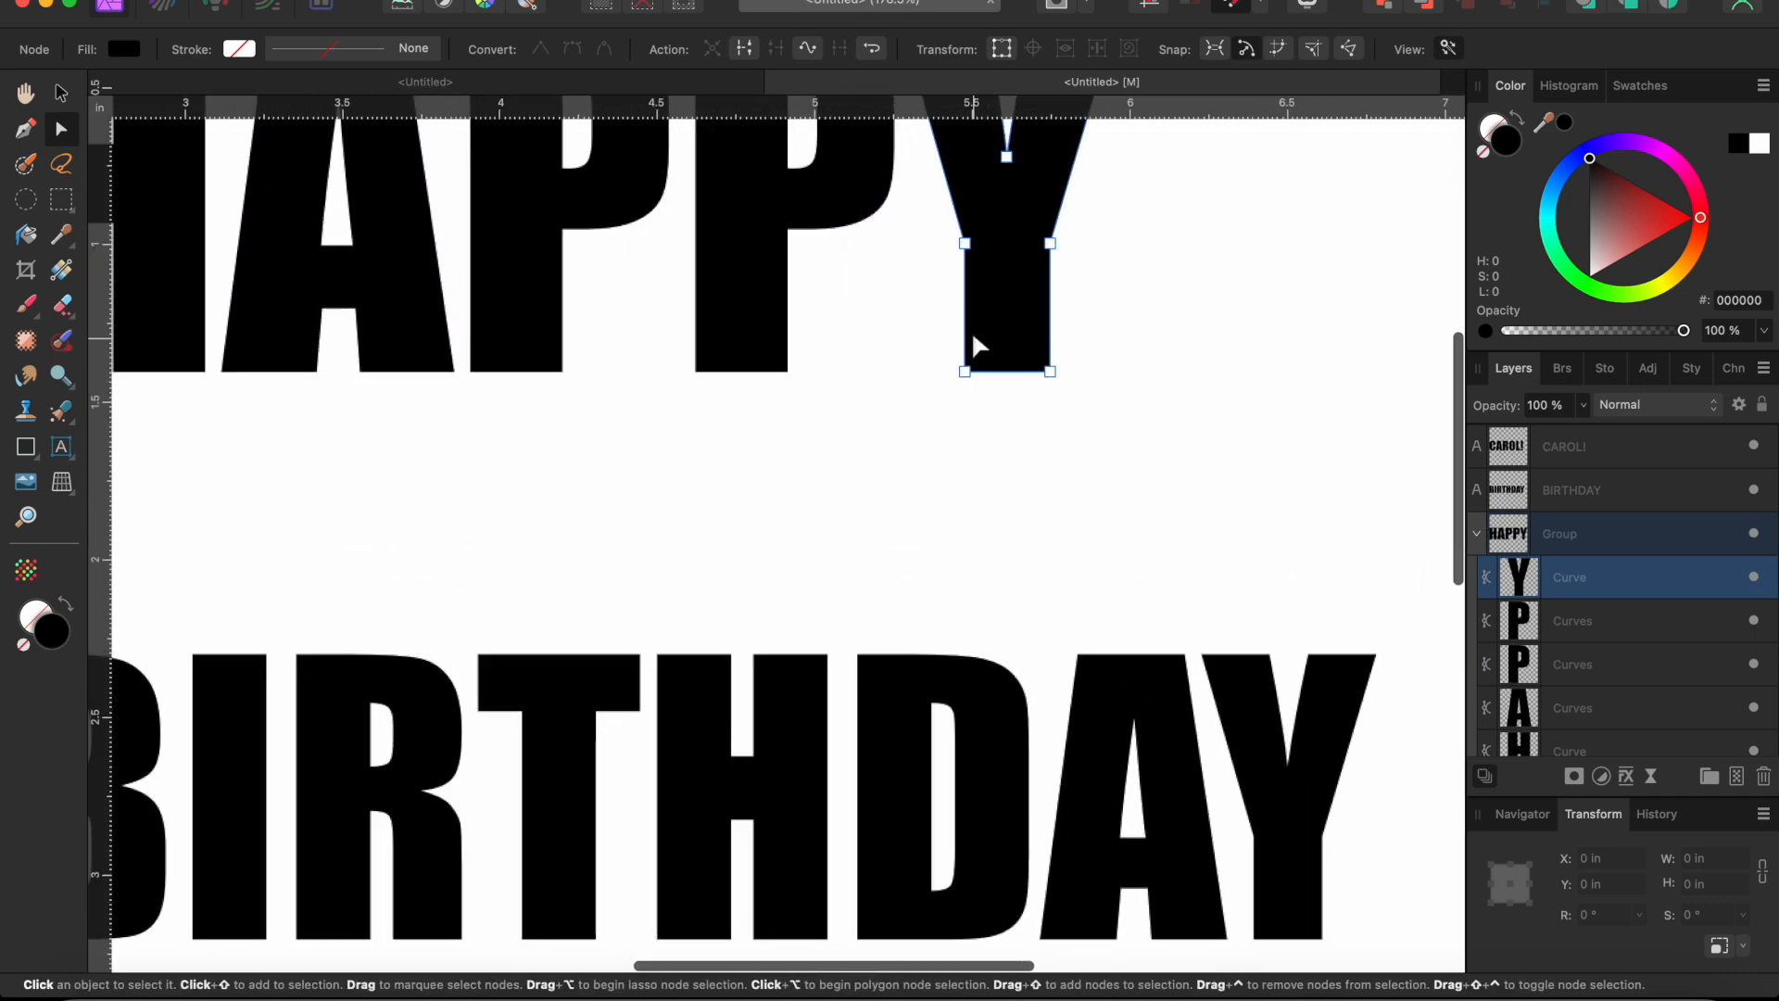
pyautogui.moveTo(944, 320); pyautogui.dragTo(1098, 444)
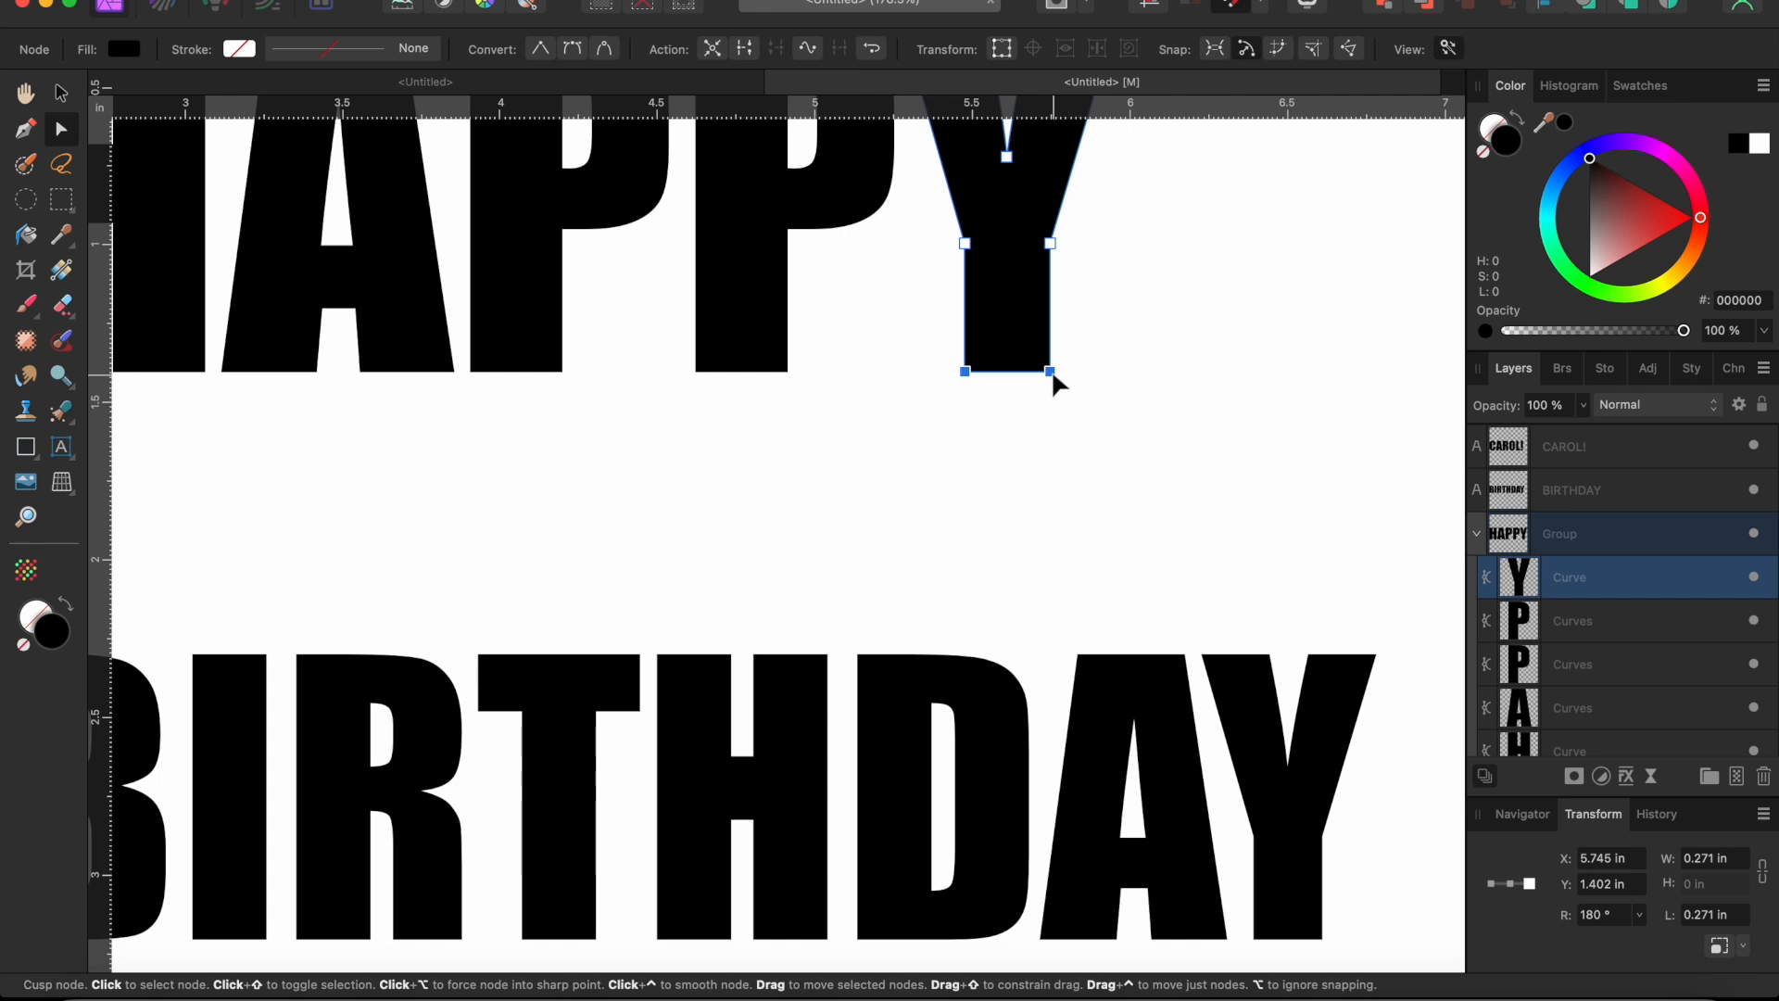
pyautogui.moveTo(1053, 375); pyautogui.dragTo(1054, 416)
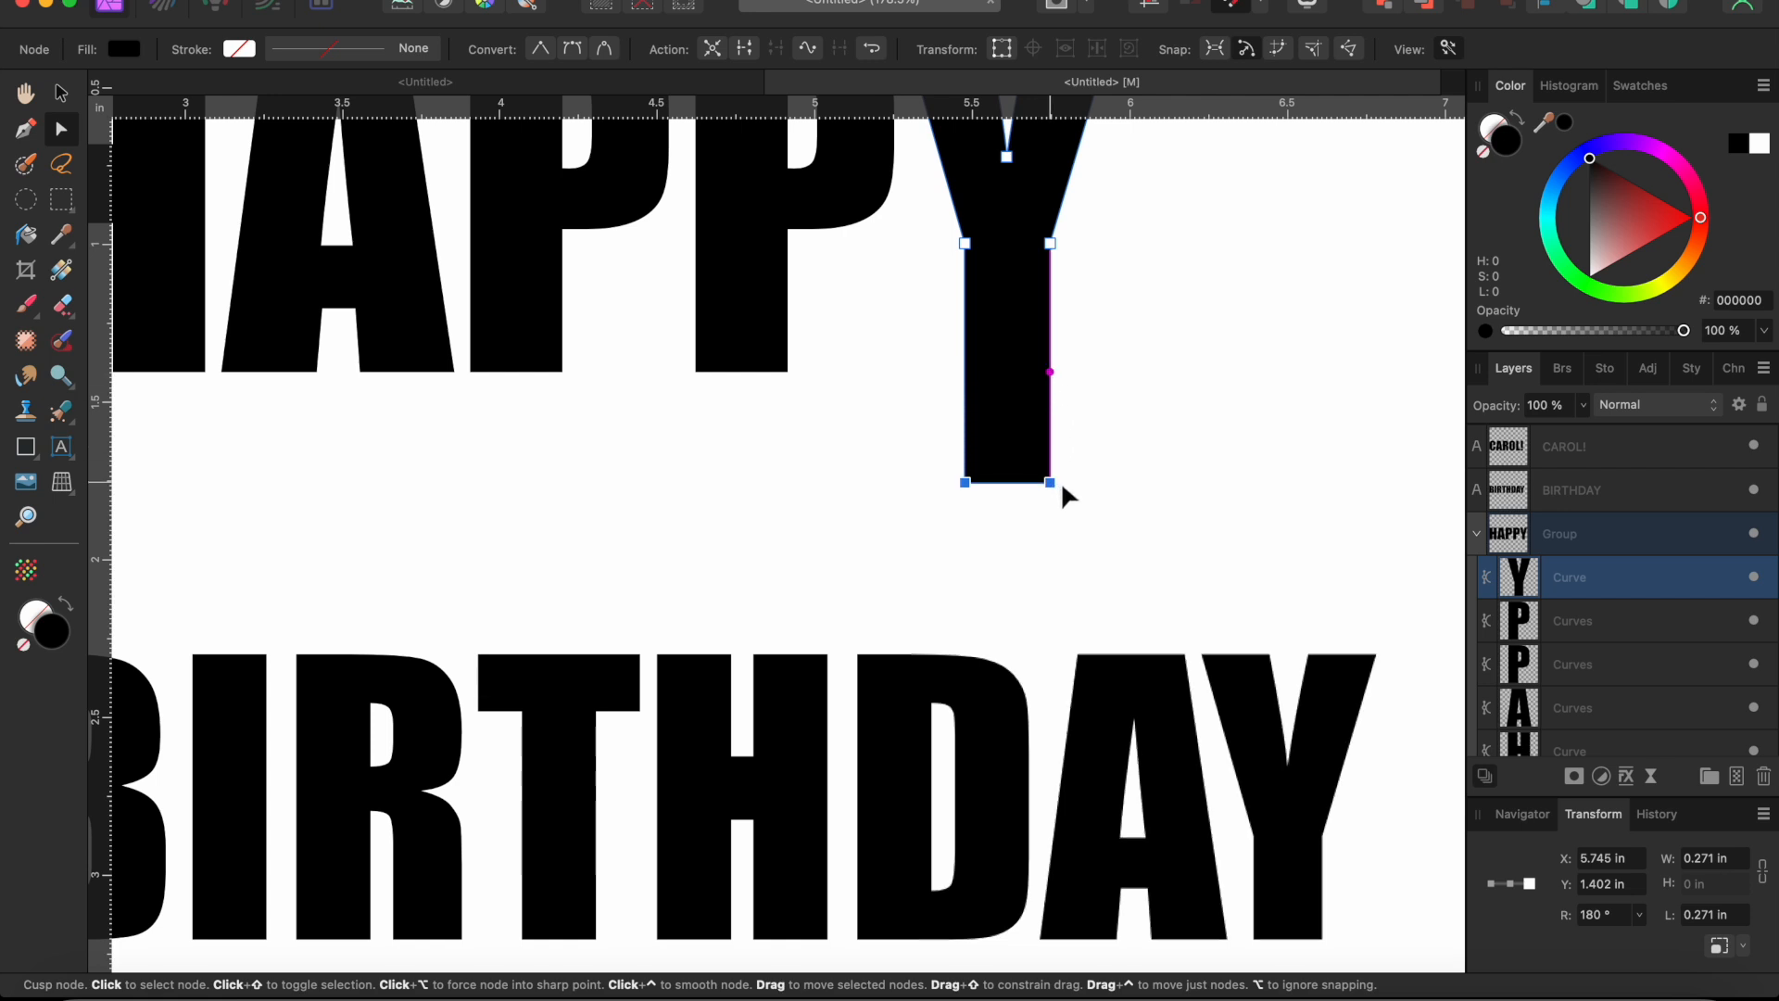
pyautogui.scroll(-3, 1065, 495)
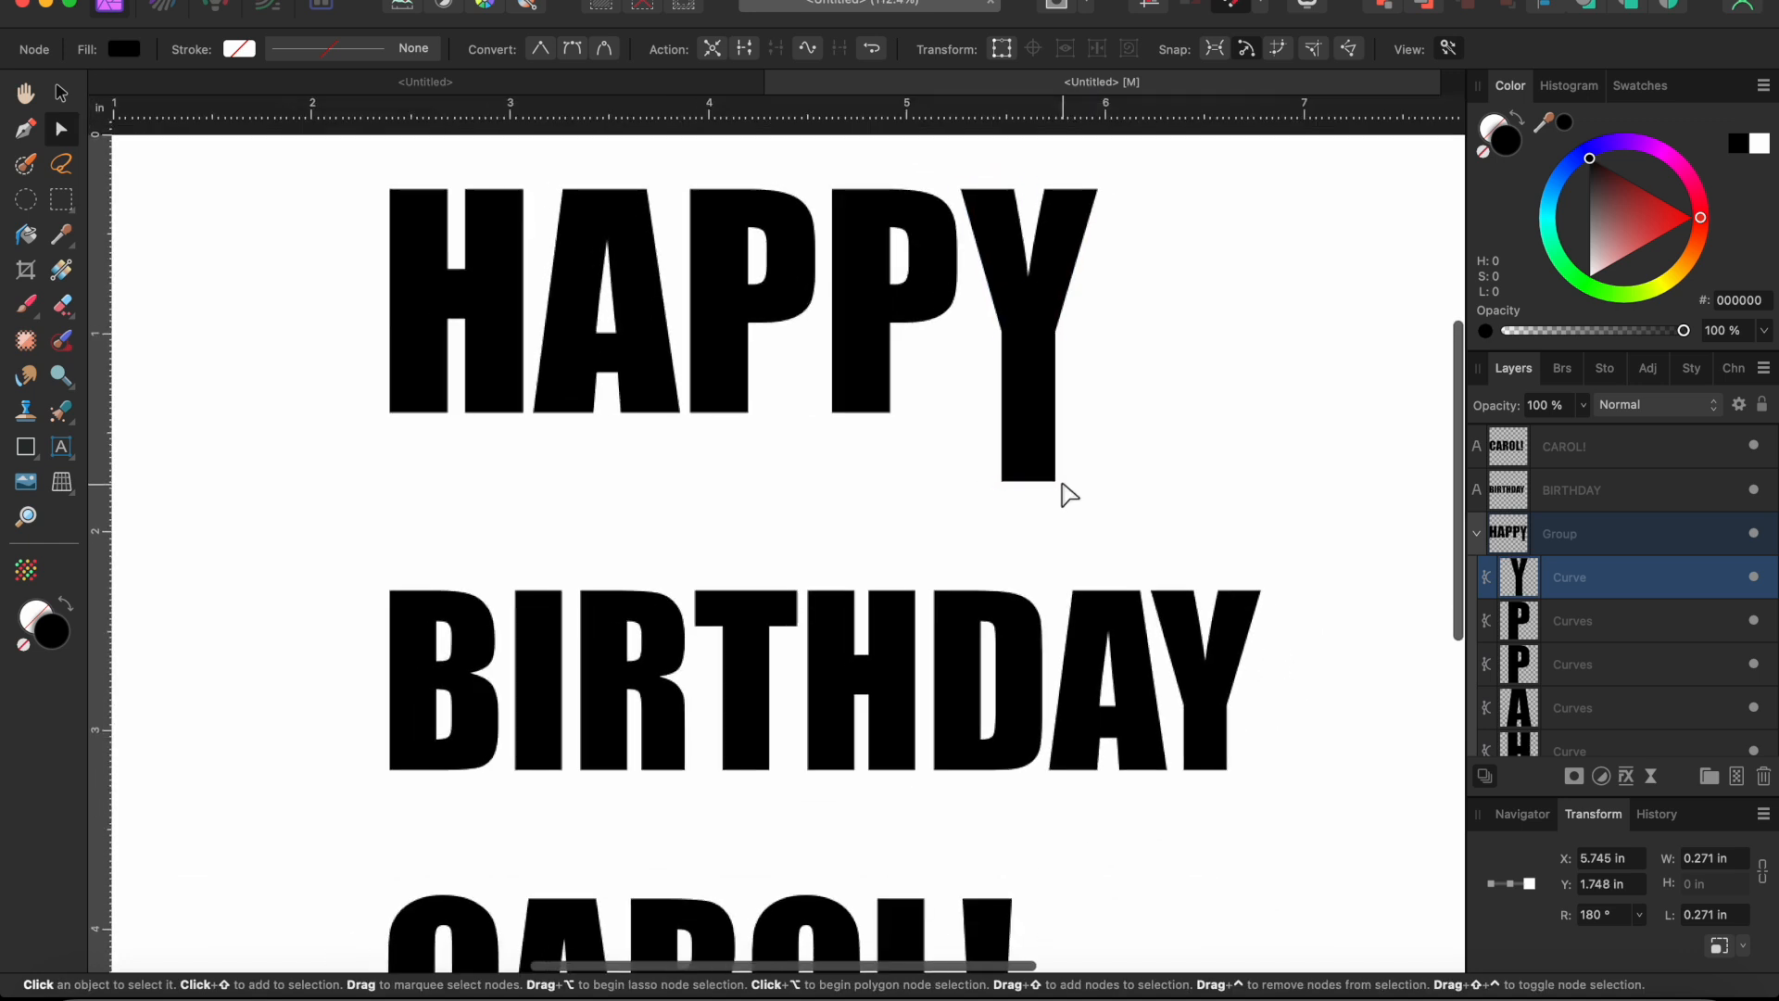
# Add two closely spaced nodes on the left edge of the Y's stem, just below the baseline of HAPPY
pyautogui.click(999, 429)
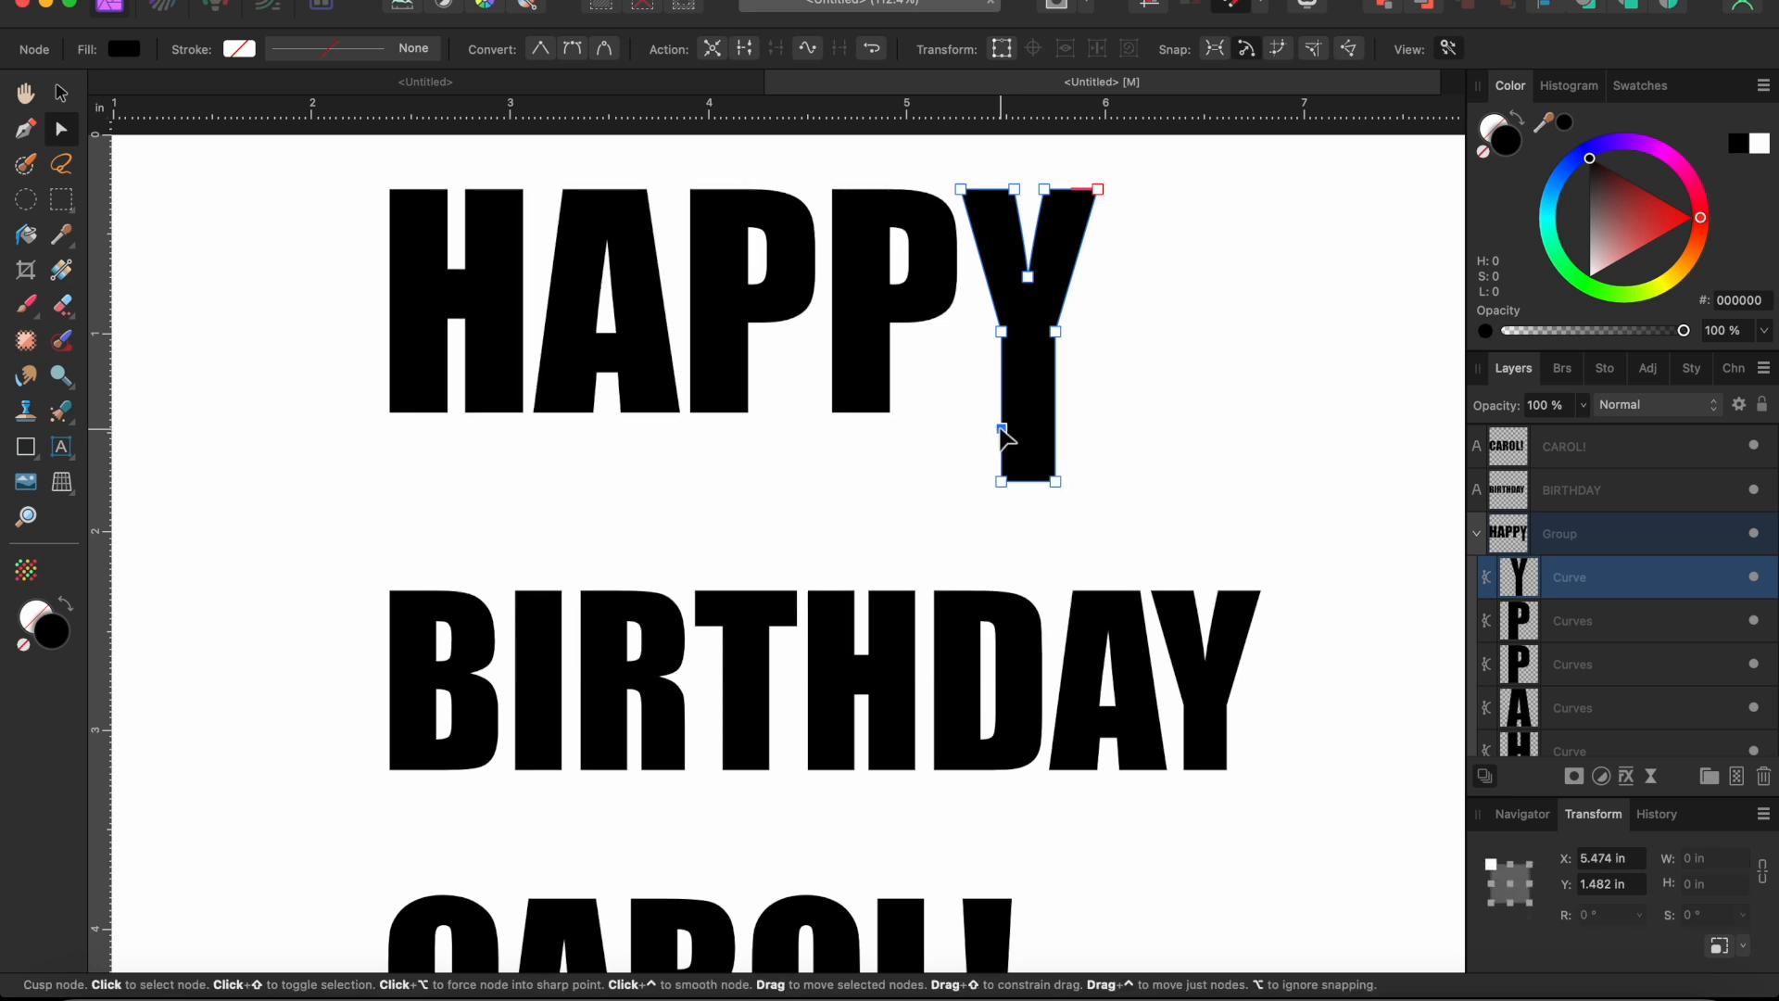
pyautogui.scroll(3, 1001, 429)
pyautogui.click(1003, 410)
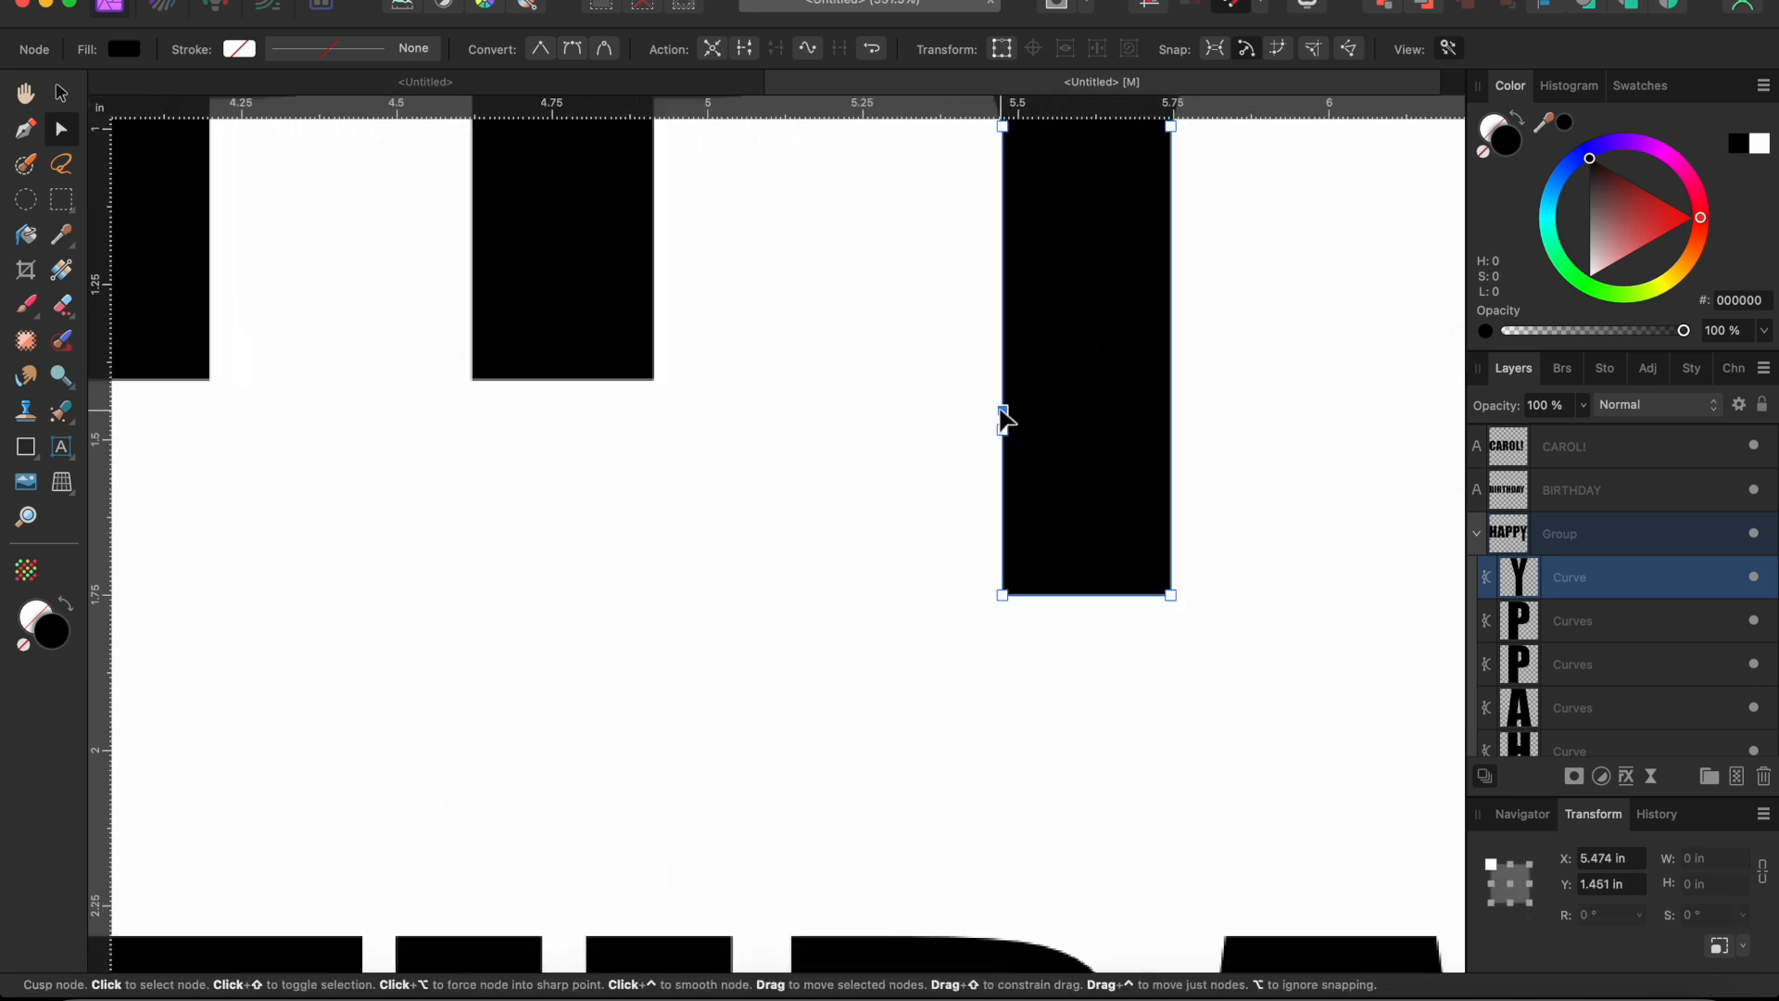
# Stretch the lower added node and the stem's bottom-left corner leftward into a bar under HAPPY, ending at the H's left edge
pyautogui.click(1003, 595)
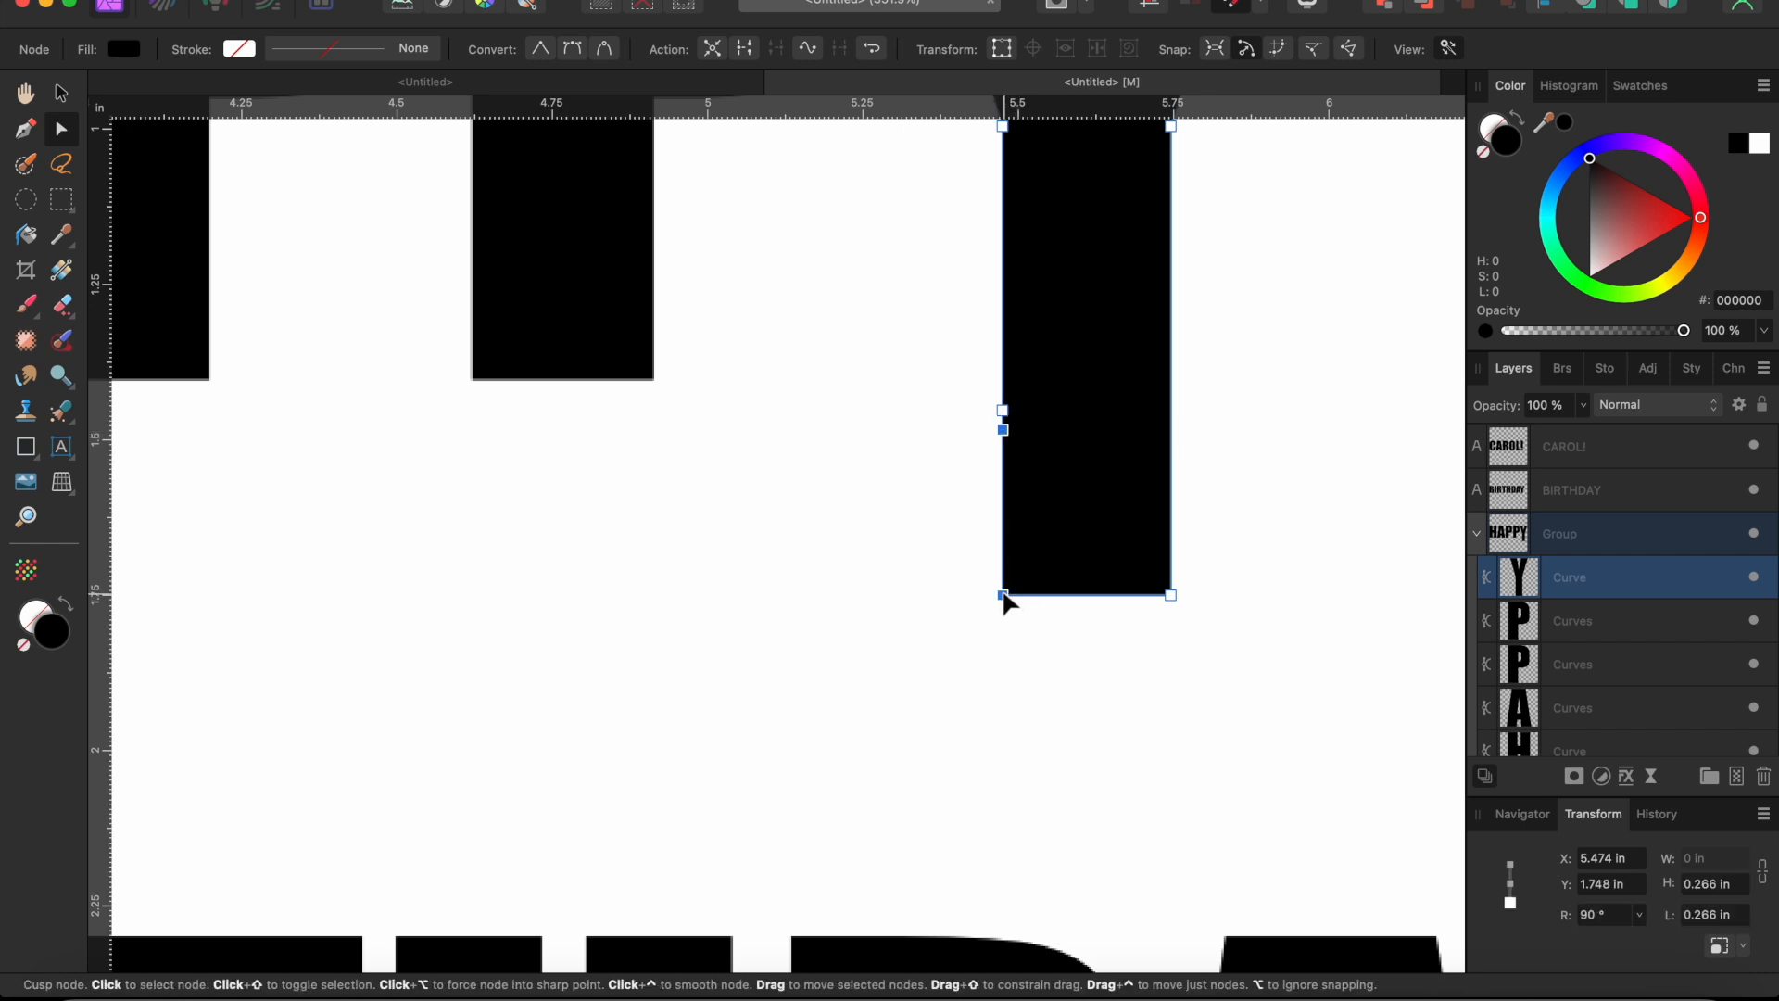
pyautogui.moveTo(1002, 595); pyautogui.dragTo(376, 590)
pyautogui.scroll(-3, 375, 589)
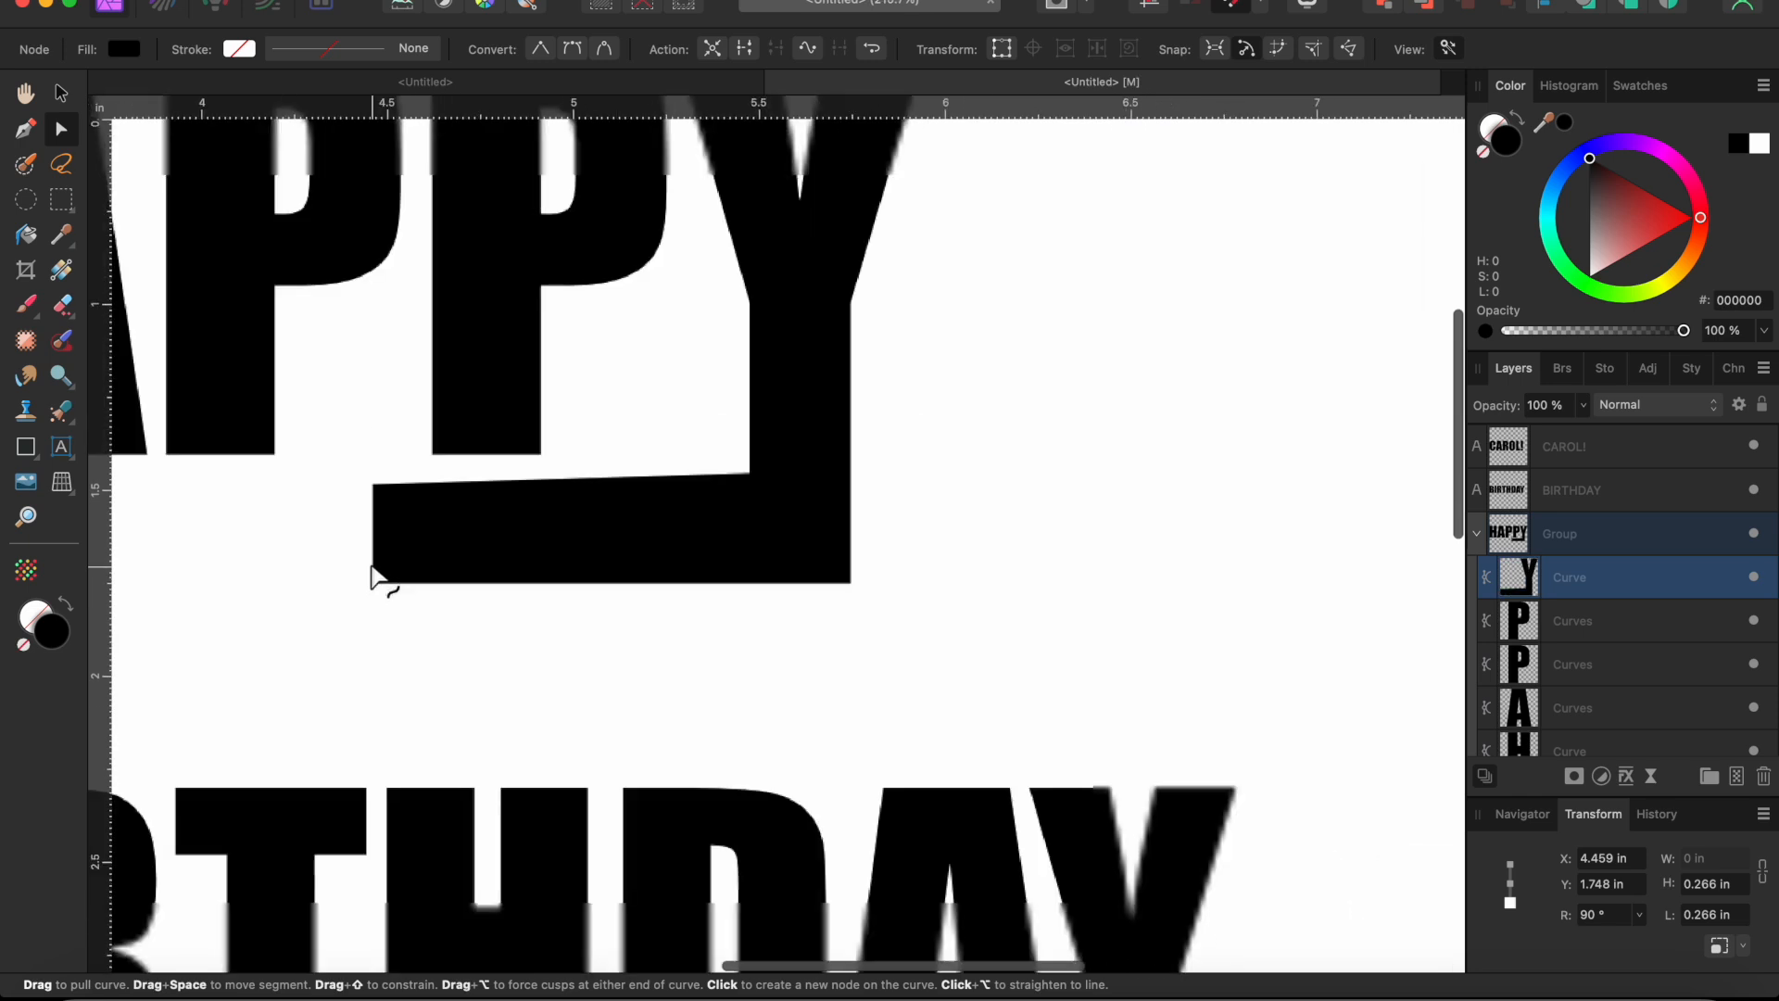
pyautogui.hscroll(-5, 371, 576)
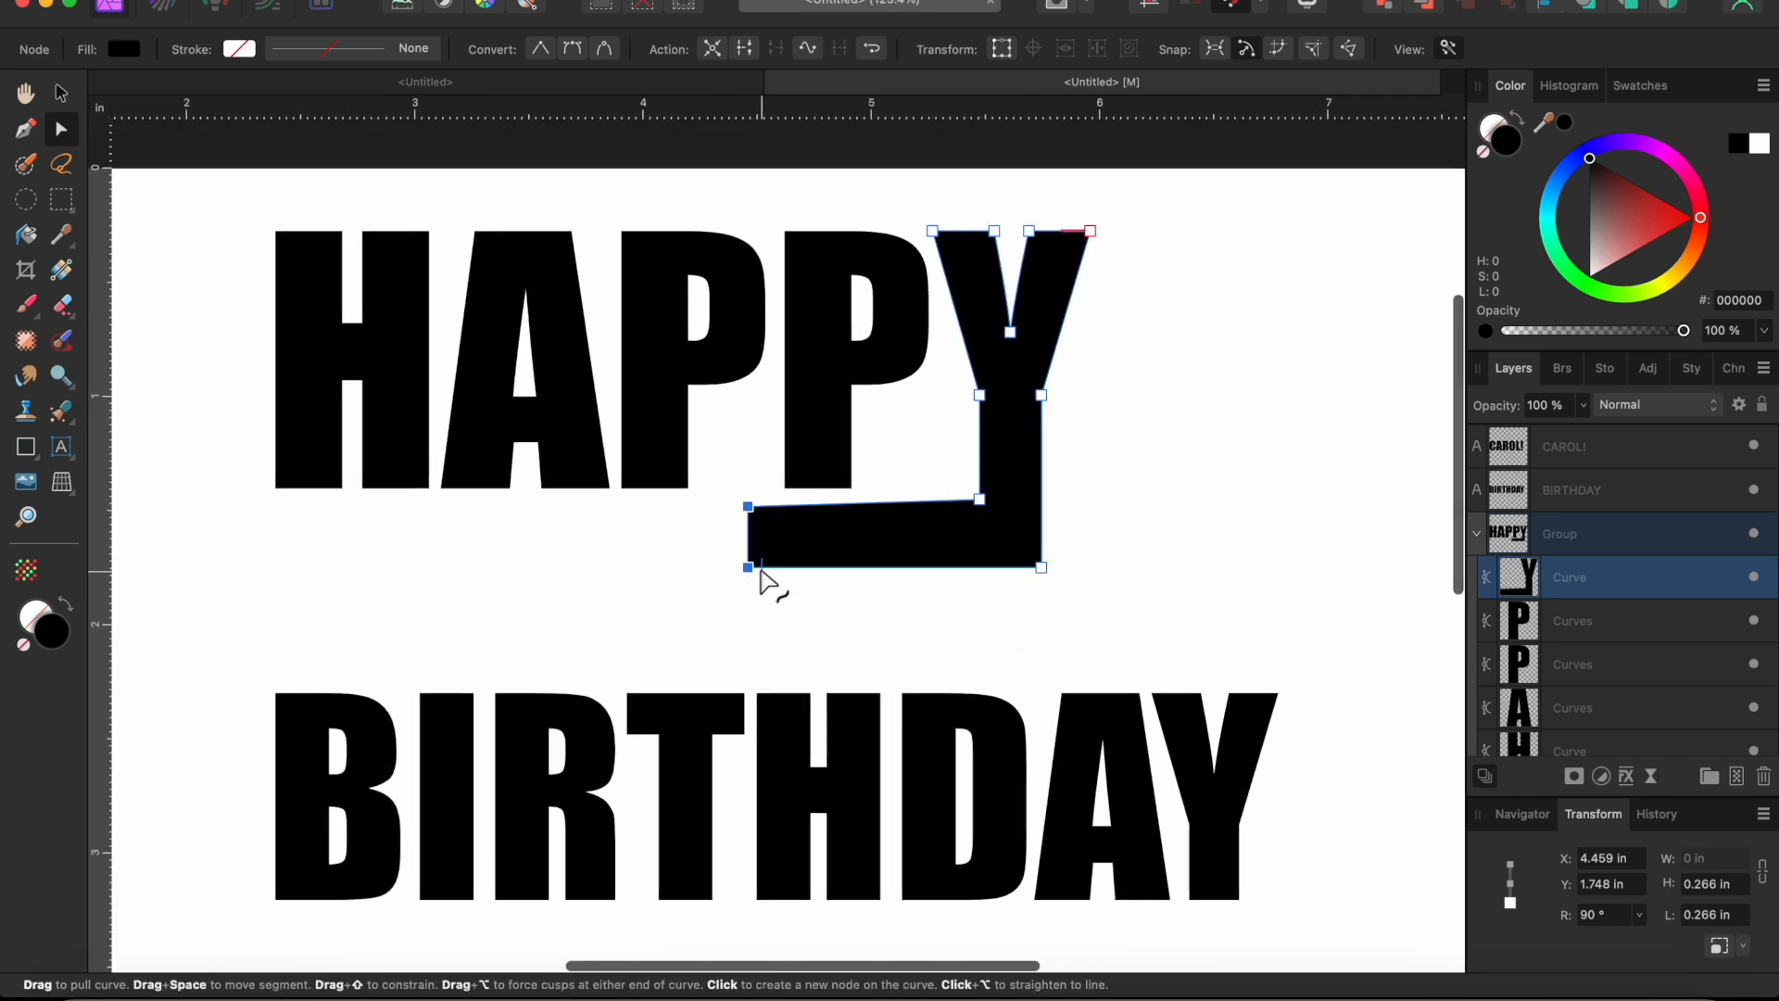
pyautogui.moveTo(748, 569); pyautogui.dragTo(277, 569)
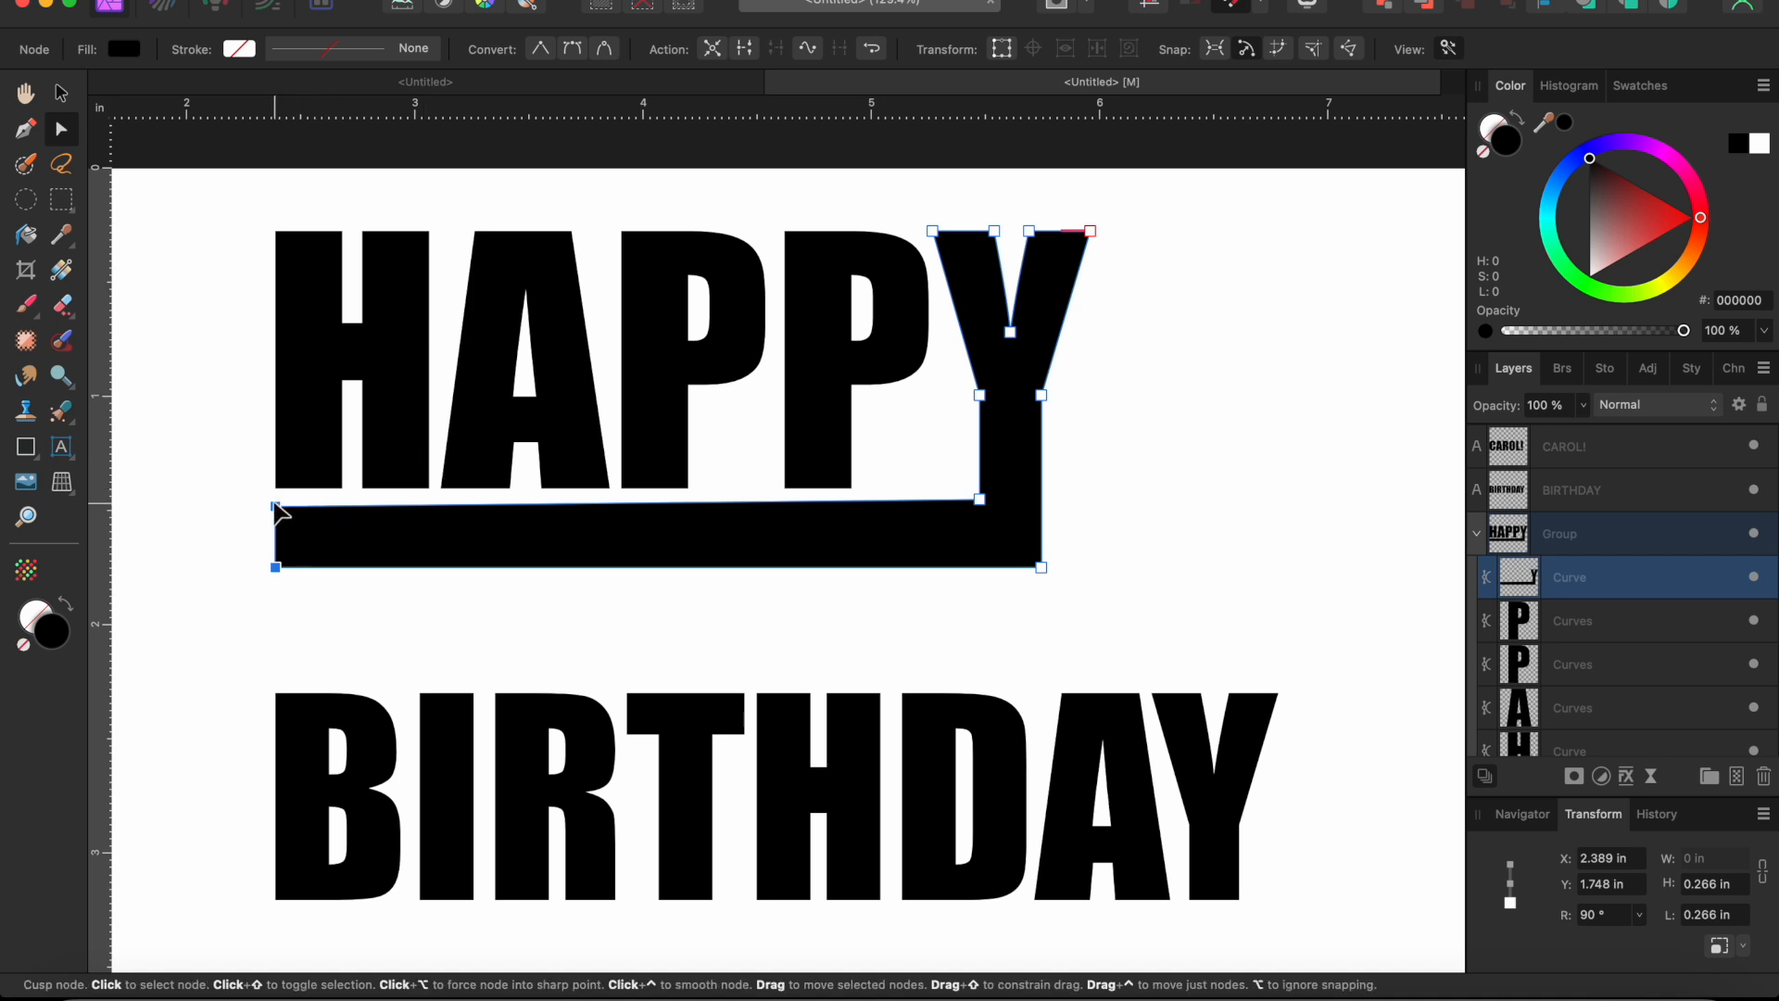
# Level the bar under HAPPY by adjusting the heights of its left-end nodes
pyautogui.moveTo(276, 508); pyautogui.dragTo(277, 504)
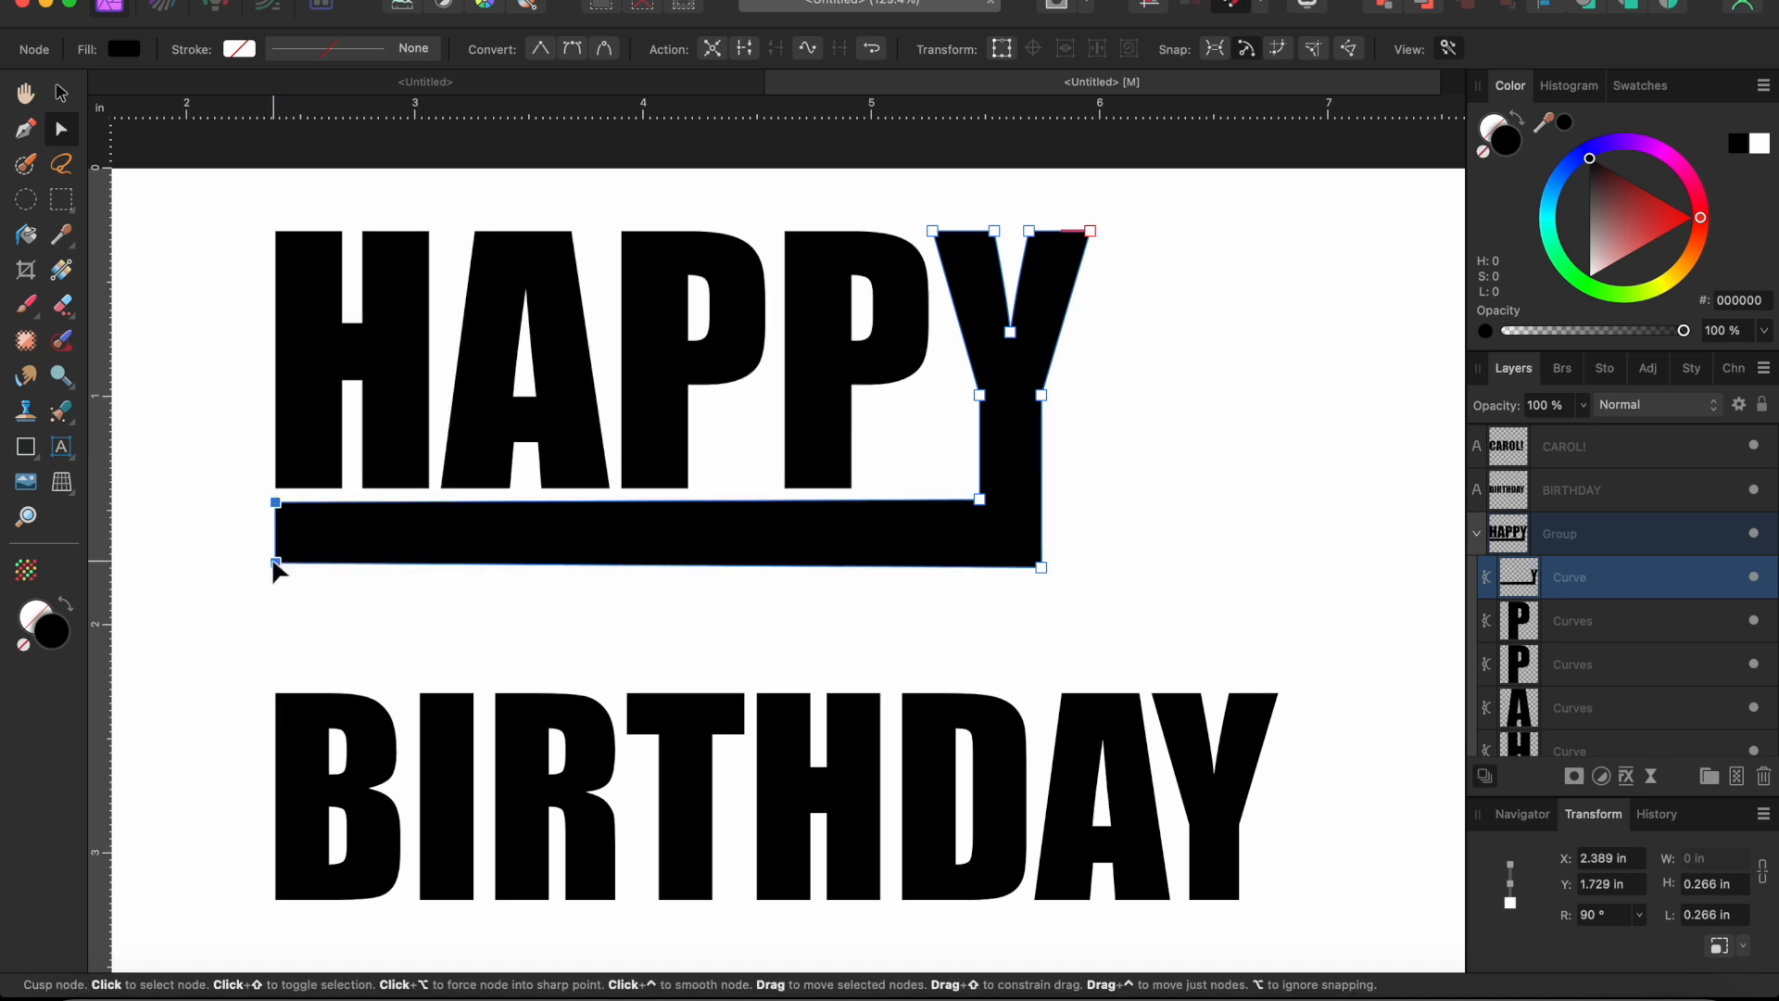
pyautogui.click(349, 583)
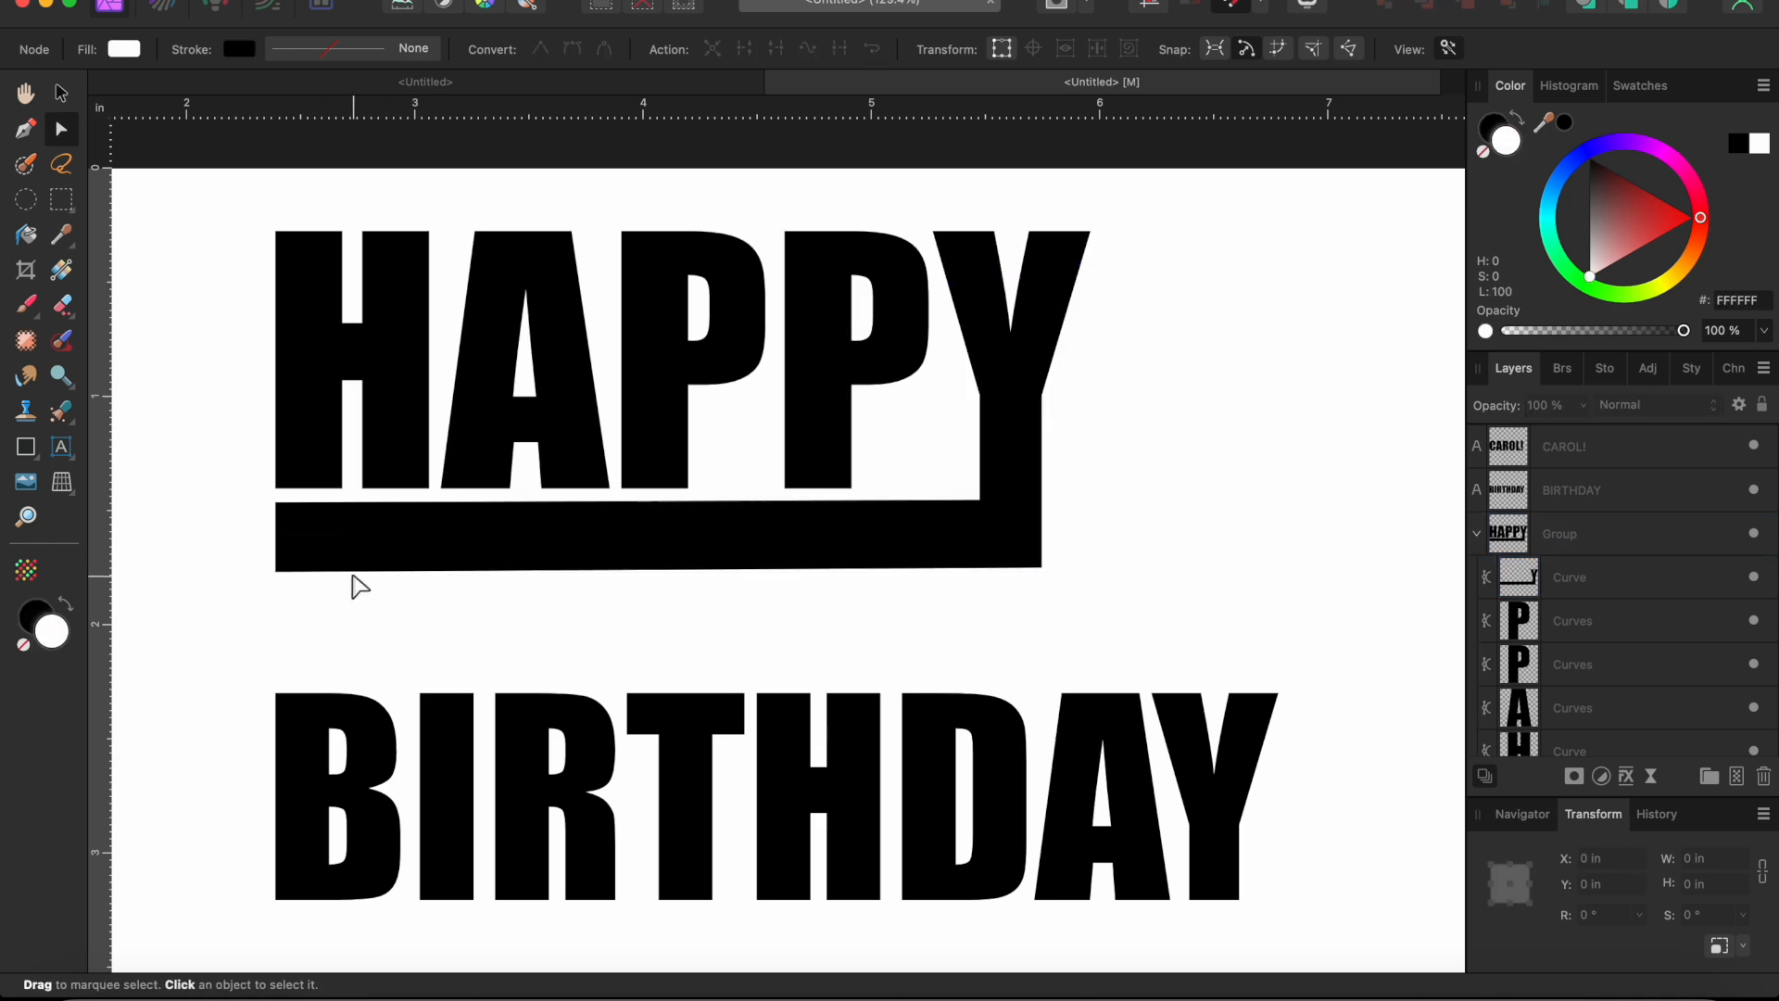
pyautogui.scroll(1, 356, 584)
pyautogui.click(278, 505)
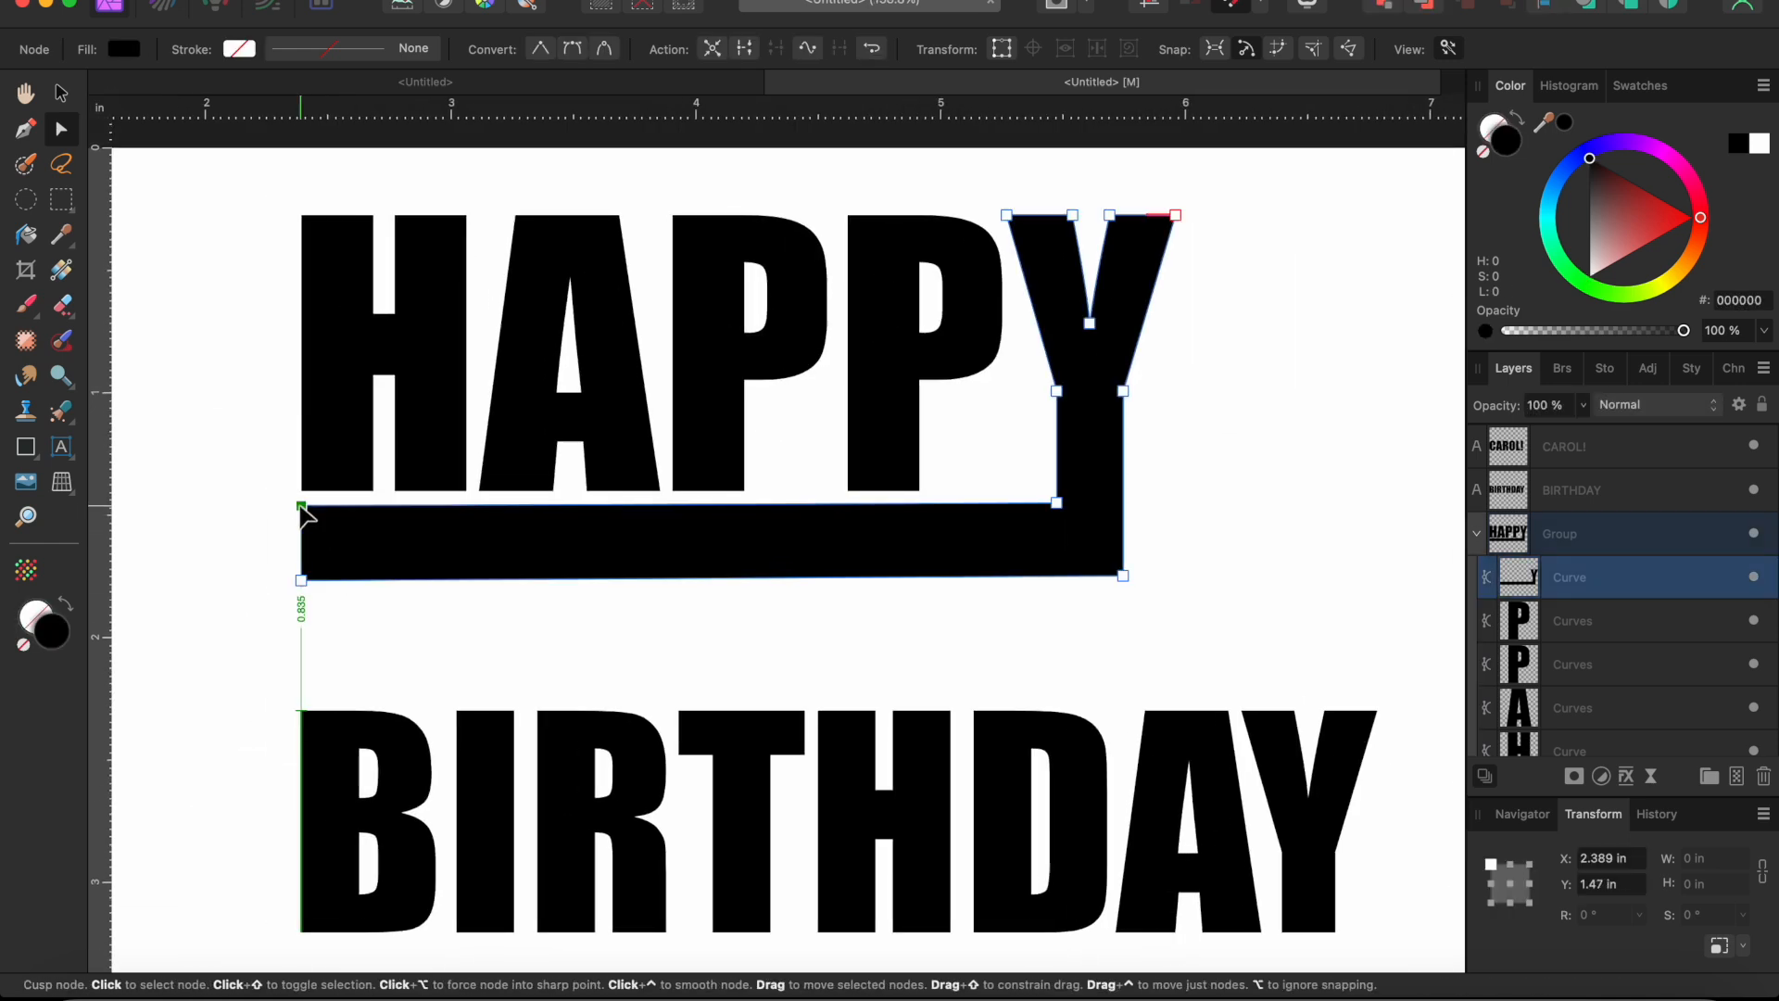
pyautogui.click(1248, 564)
pyautogui.scroll(-3, 1247, 564)
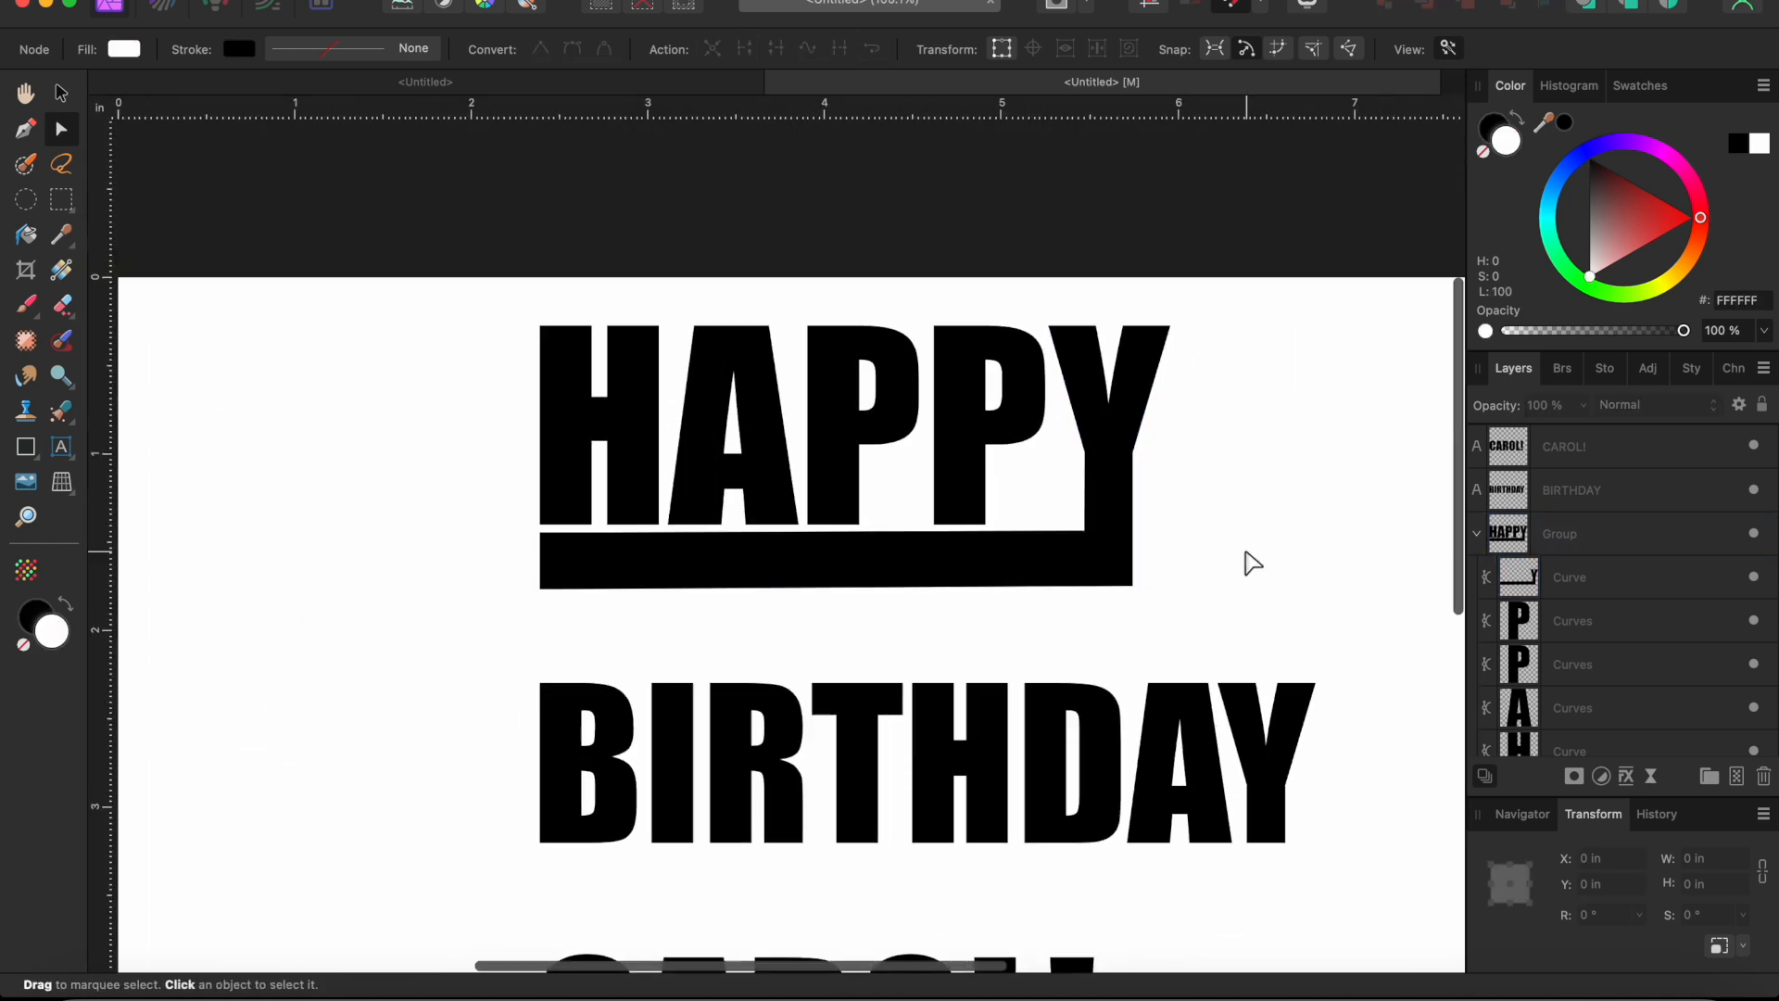
# Move BIRTHDAY up just beneath the bar and resize it to about 3.58 in wide by 0.85 in high, matching HAPPY's width
pyautogui.click(61, 93)
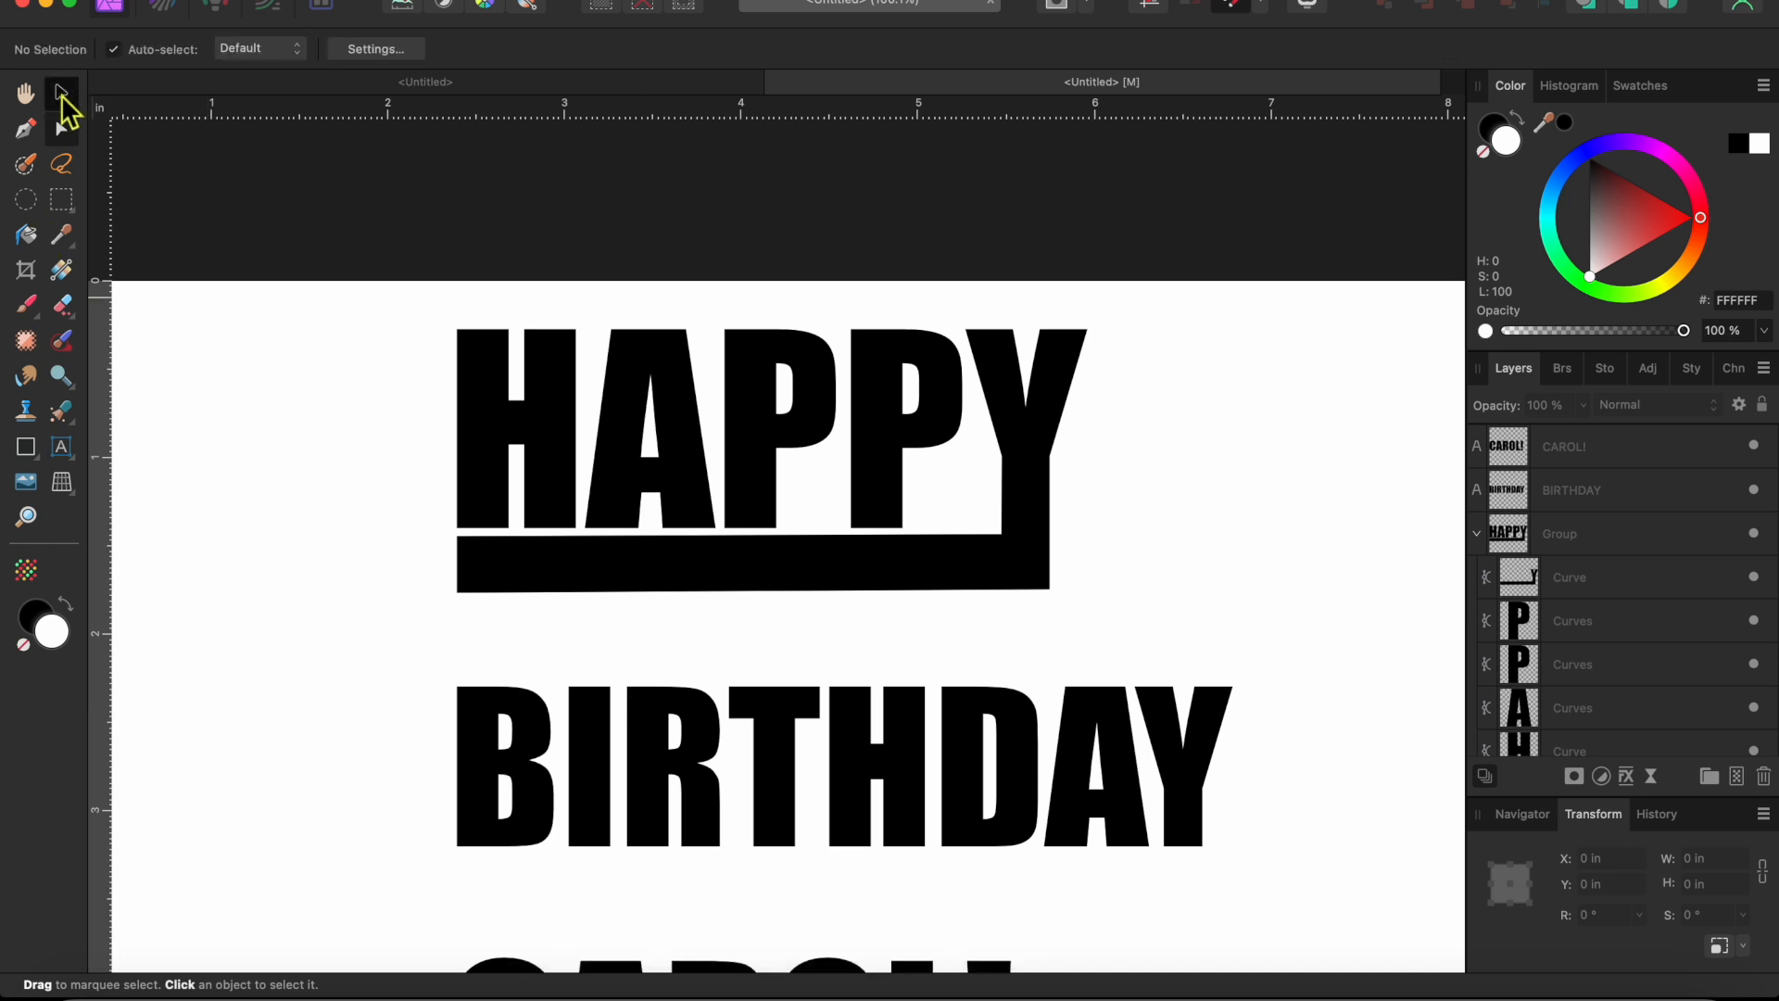
pyautogui.click(776, 806)
pyautogui.moveTo(777, 806); pyautogui.dragTo(754, 727)
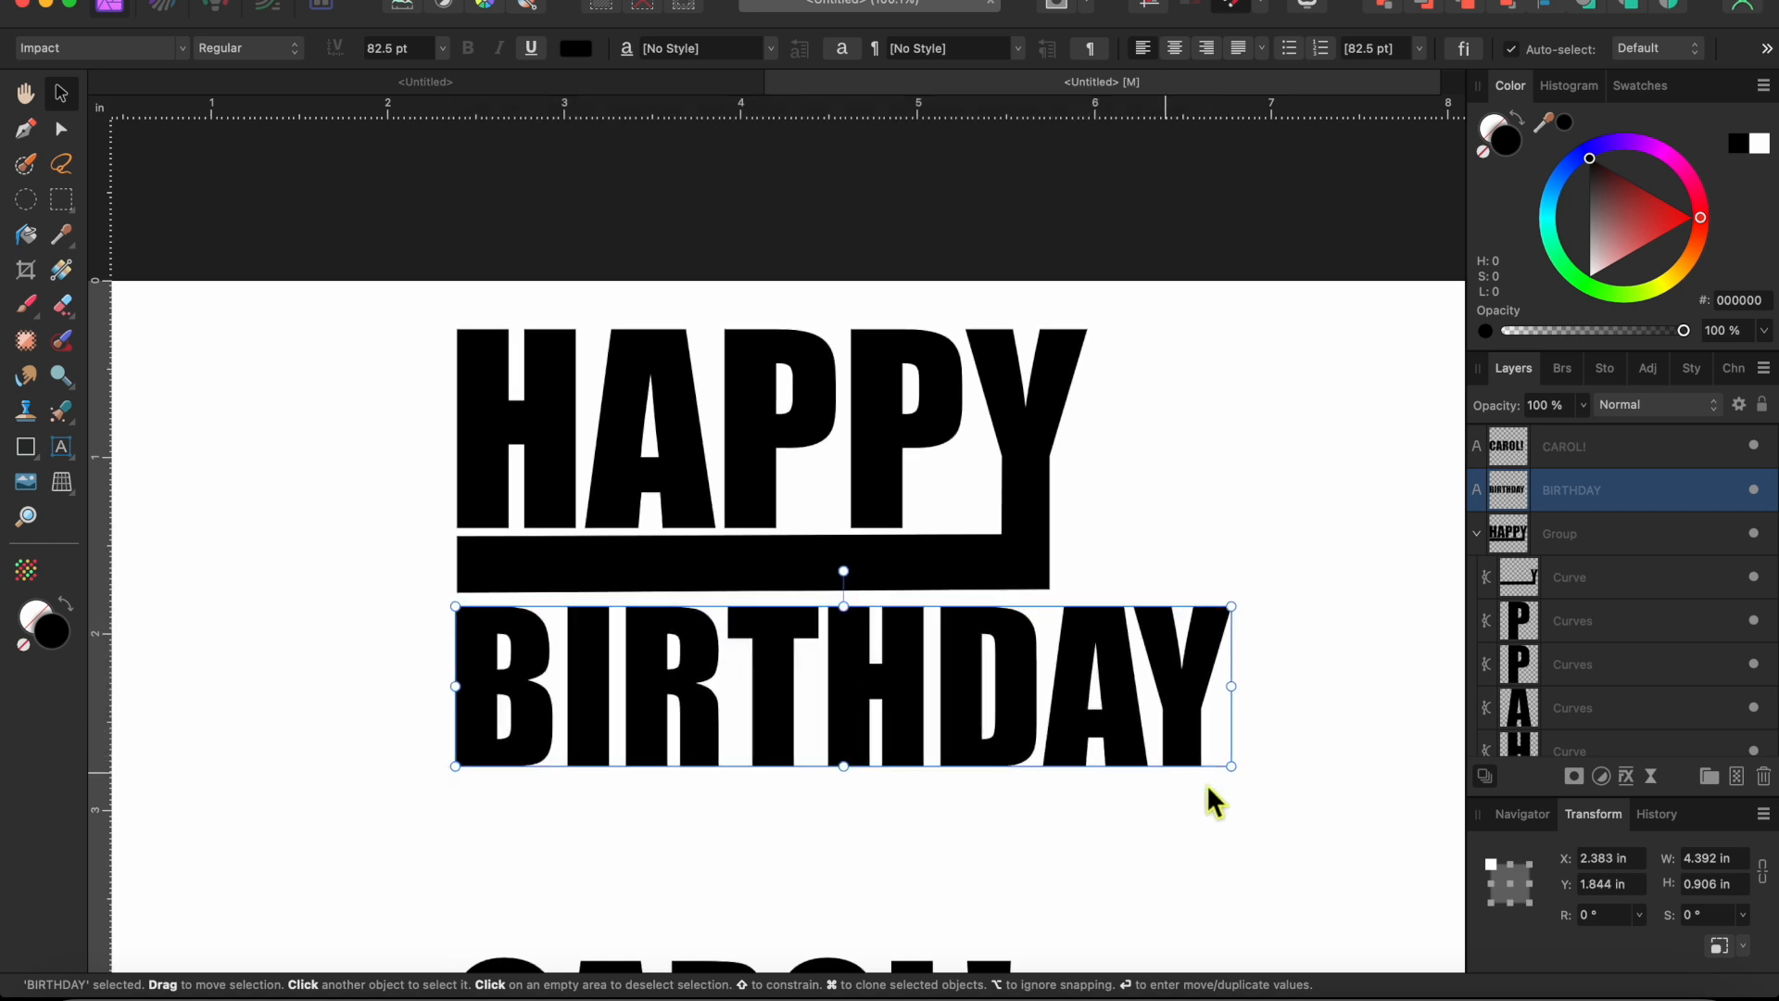
pyautogui.moveTo(1242, 783); pyautogui.dragTo(1097, 753)
pyautogui.moveTo(774, 746); pyautogui.dragTo(776, 786)
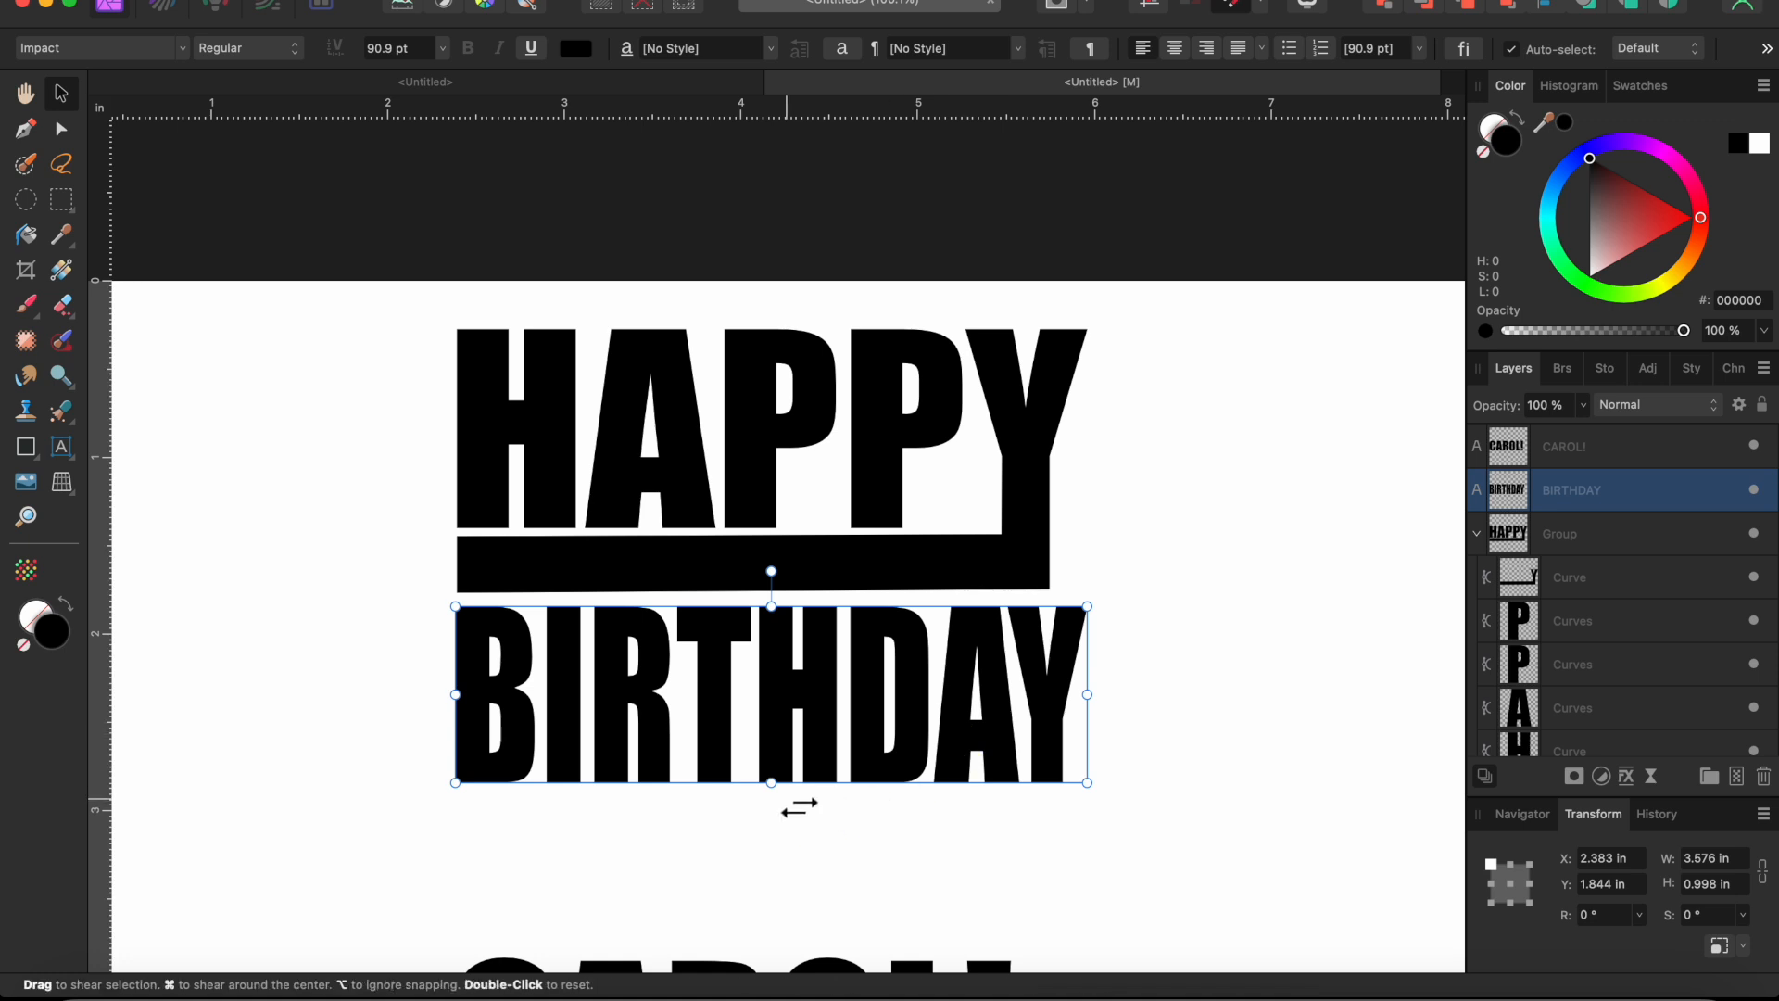
pyautogui.moveTo(779, 791); pyautogui.dragTo(778, 766)
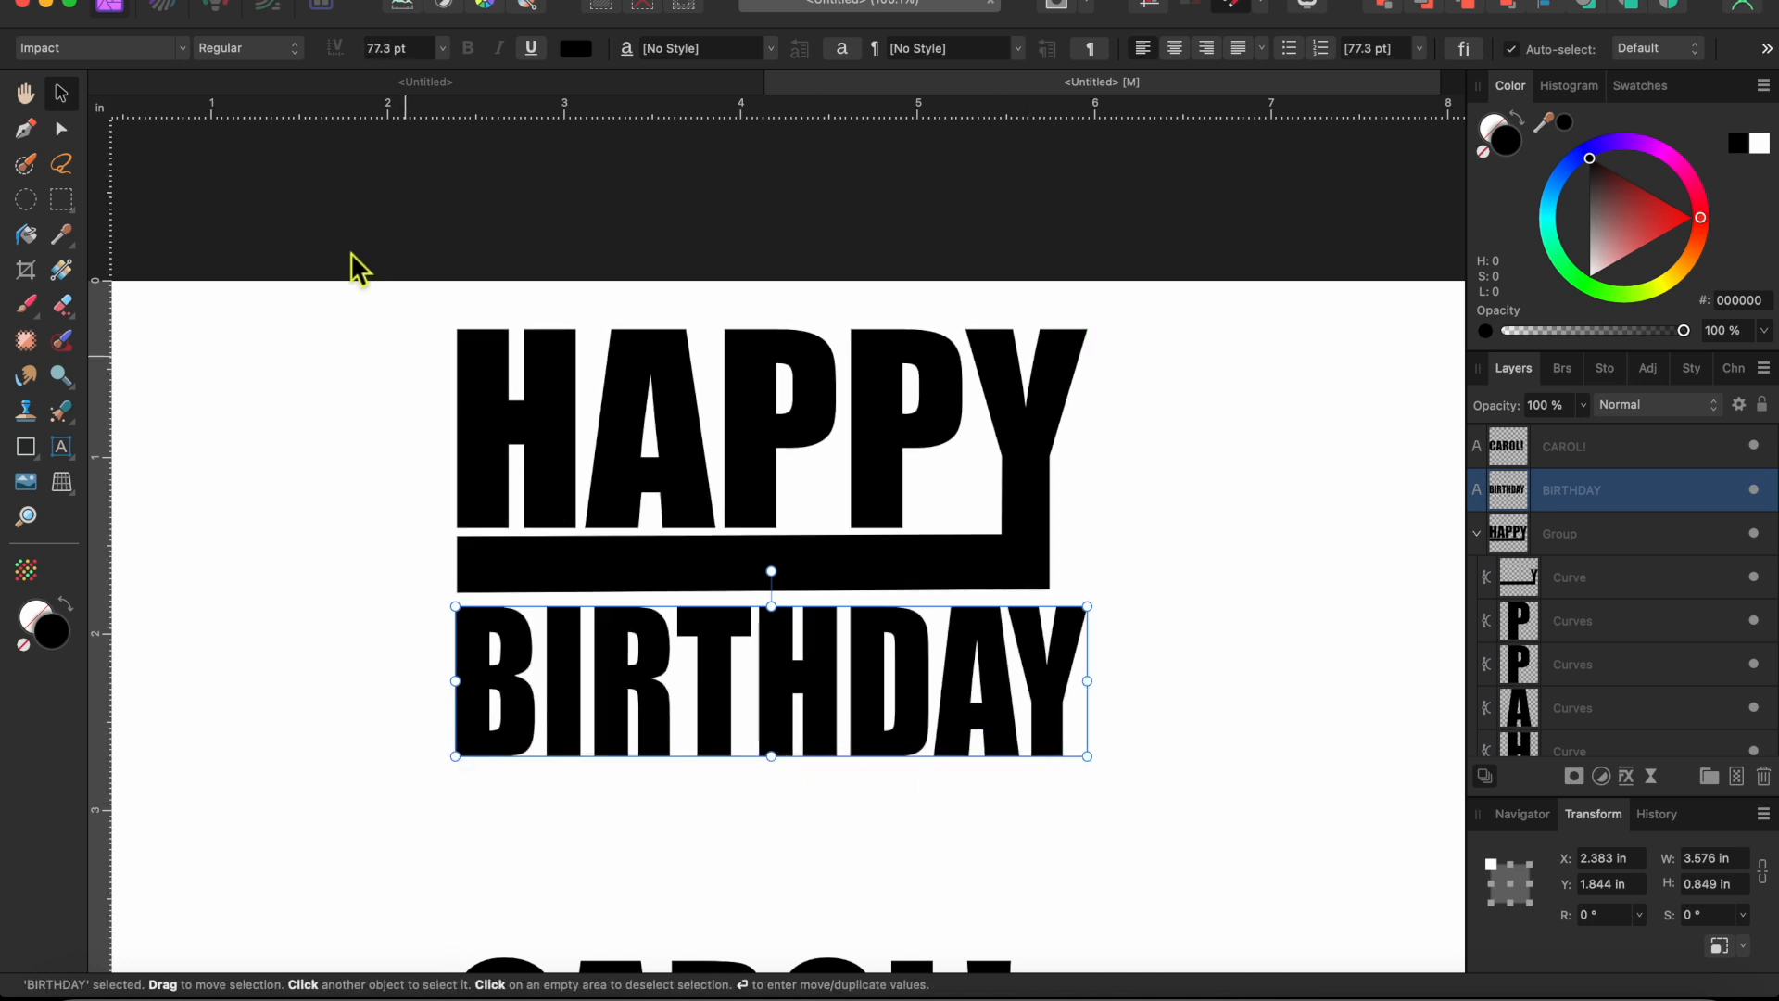
# Convert the BIRTHDAY text to curves
pyautogui.click(491, 1)
pyautogui.scroll(-5, 608, 586)
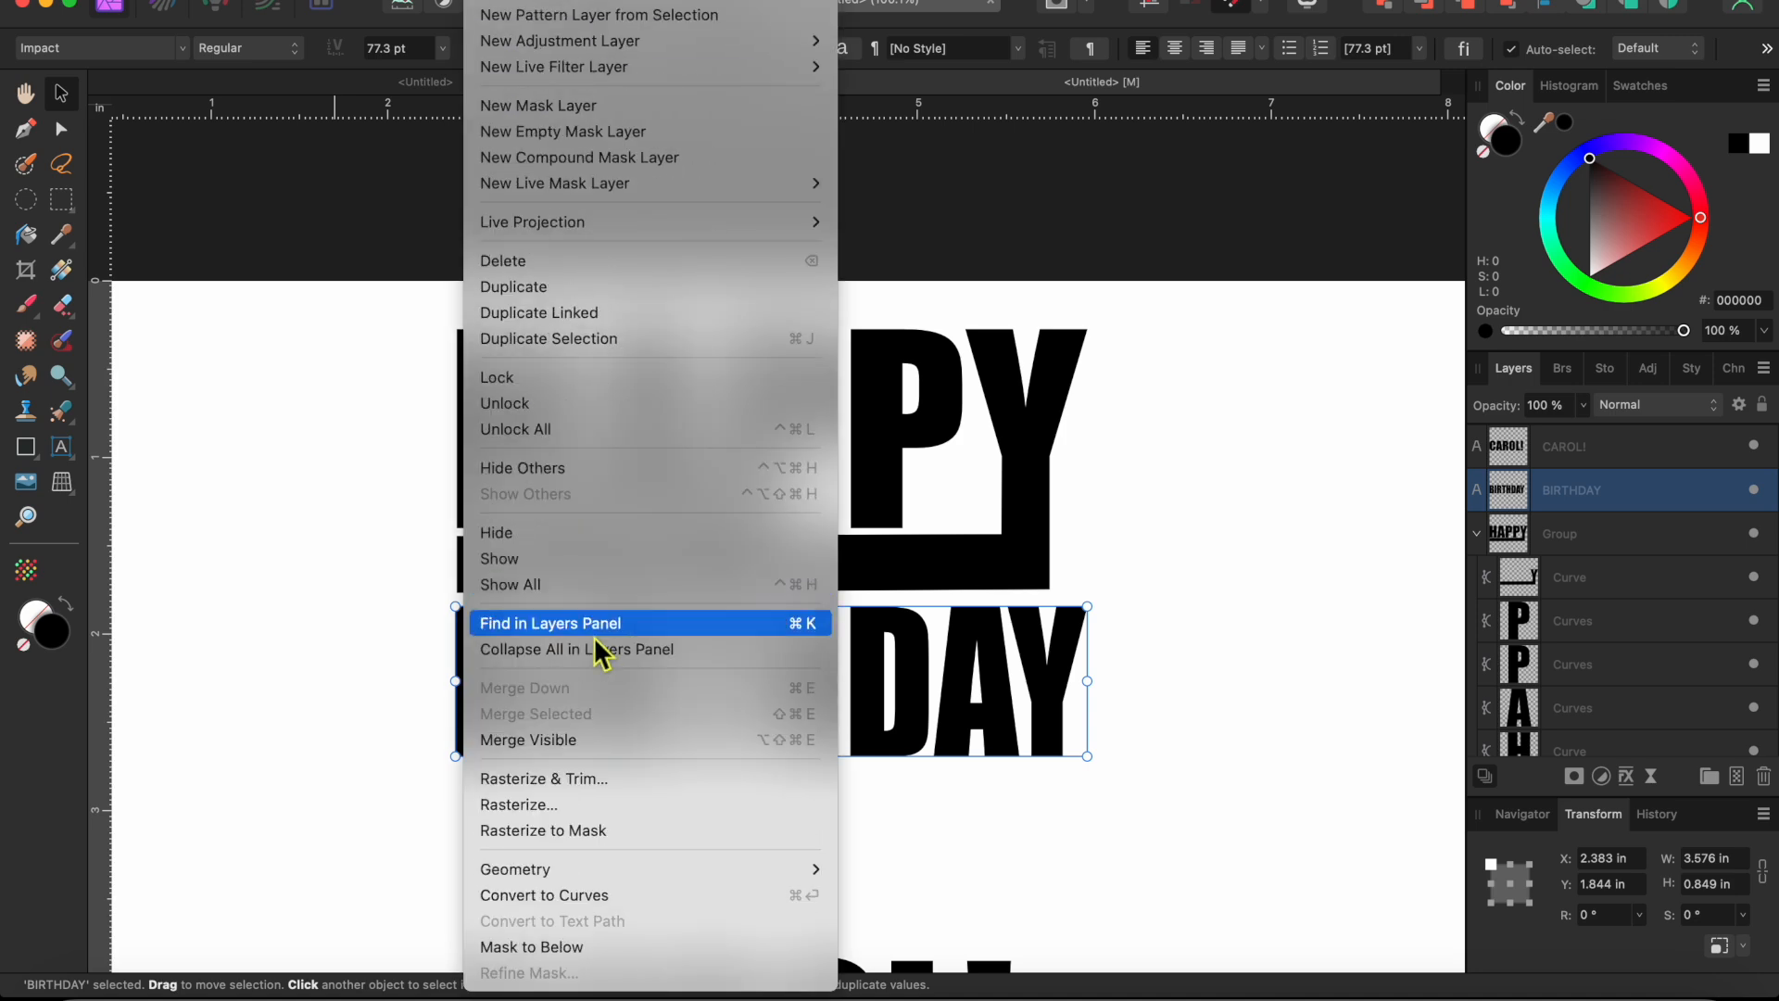
pyautogui.click(551, 897)
# Lengthen the stem of the Y in BIRTHDAY downward by moving its two bottom nodes to about Y 2.92 in
pyautogui.press('a')
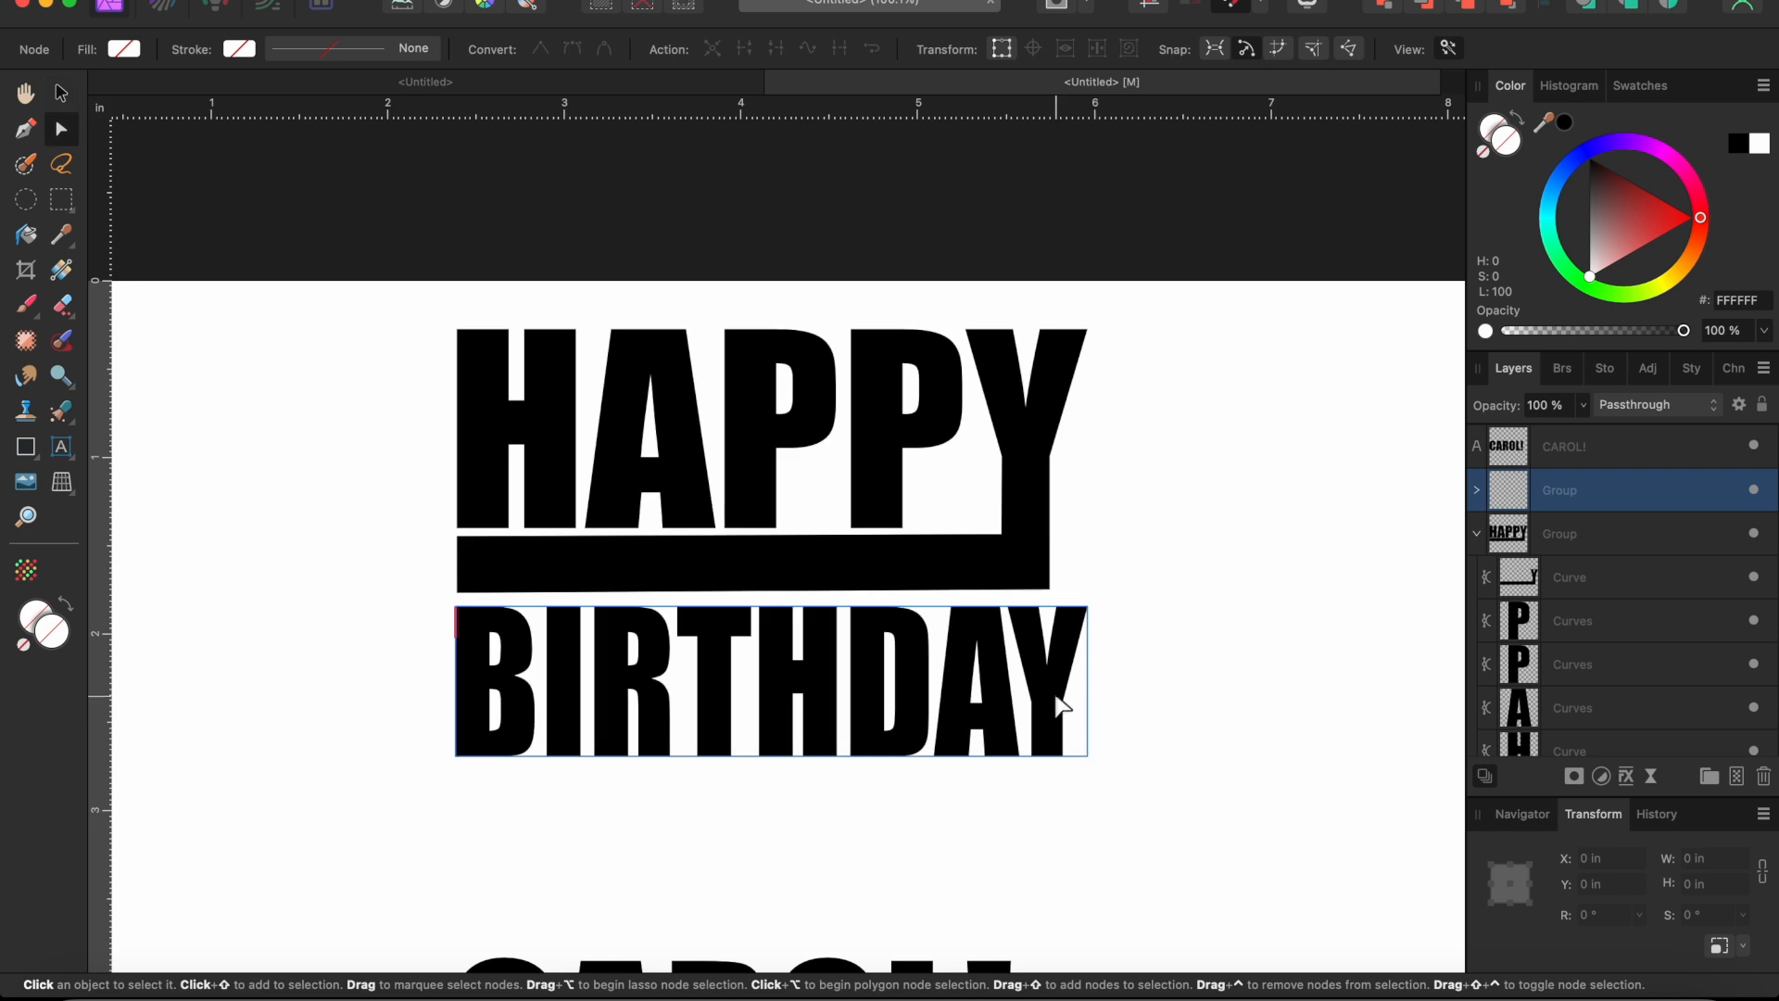
pyautogui.click(1052, 703)
pyautogui.scroll(4, 1059, 802)
pyautogui.moveTo(997, 694); pyautogui.dragTo(1126, 769)
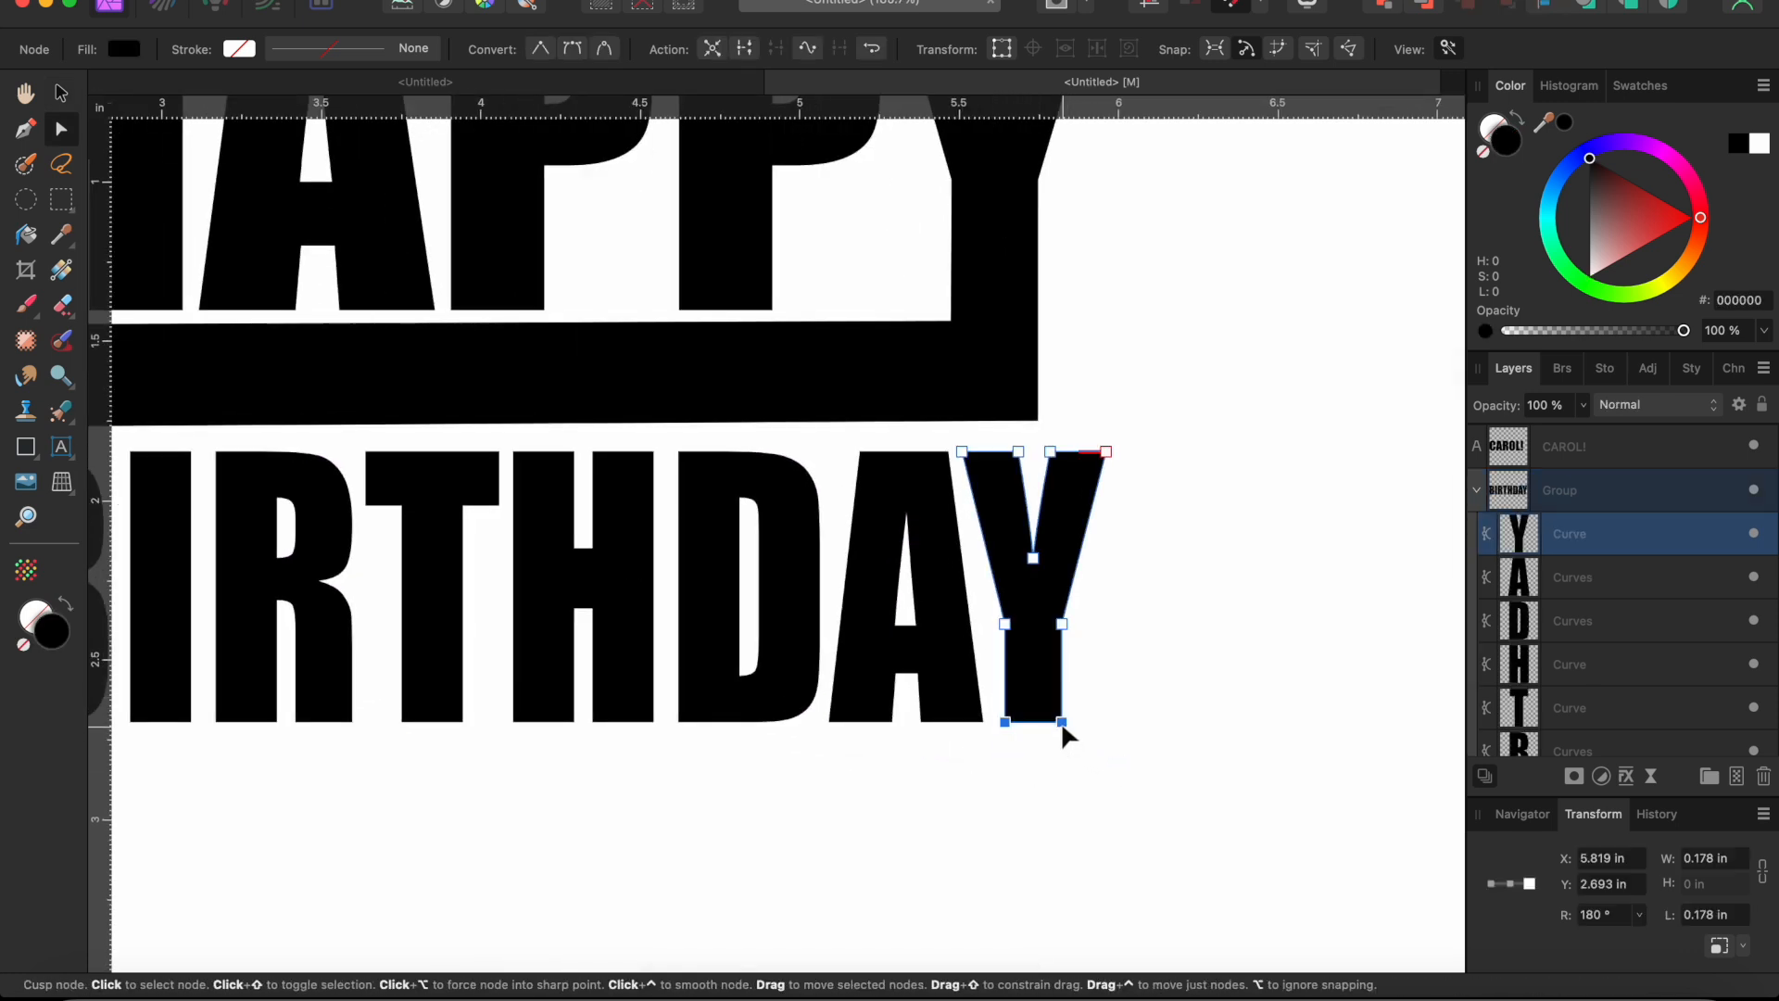
pyautogui.moveTo(1066, 785); pyautogui.dragTo(1068, 793)
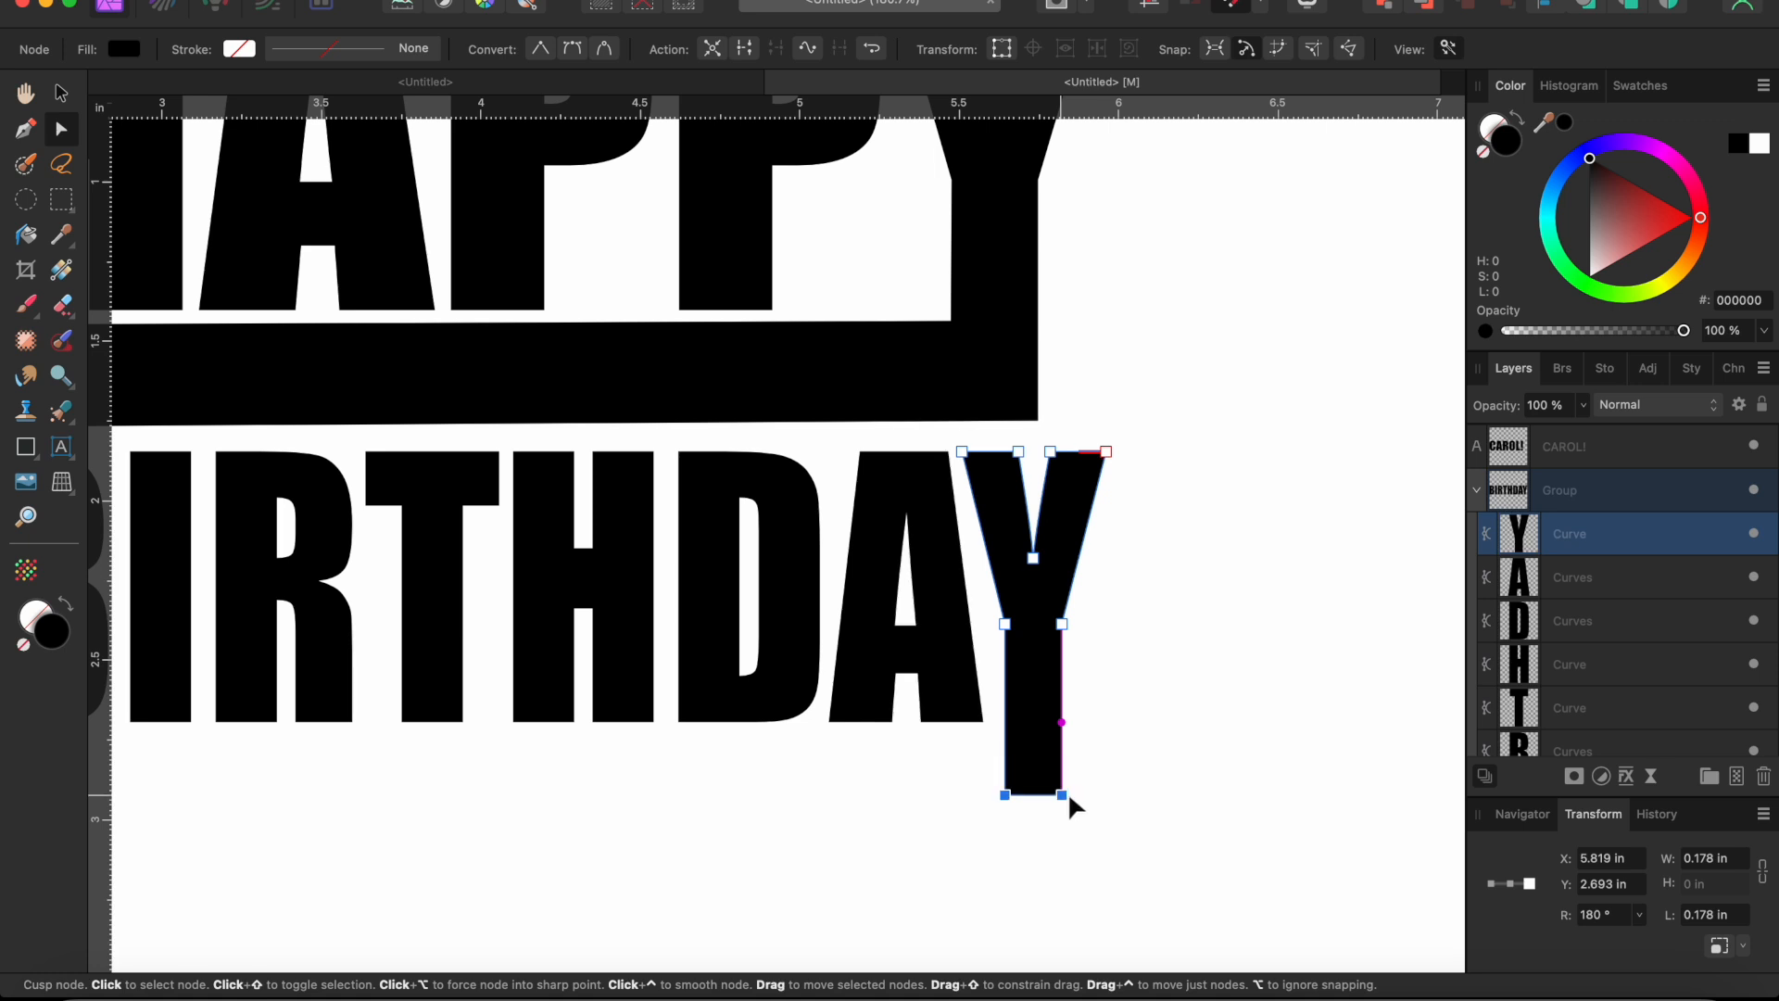
# Add two closely spaced nodes on the left edge of the Y's stem, just below the baseline of BIRTHDAY
pyautogui.click(1005, 741)
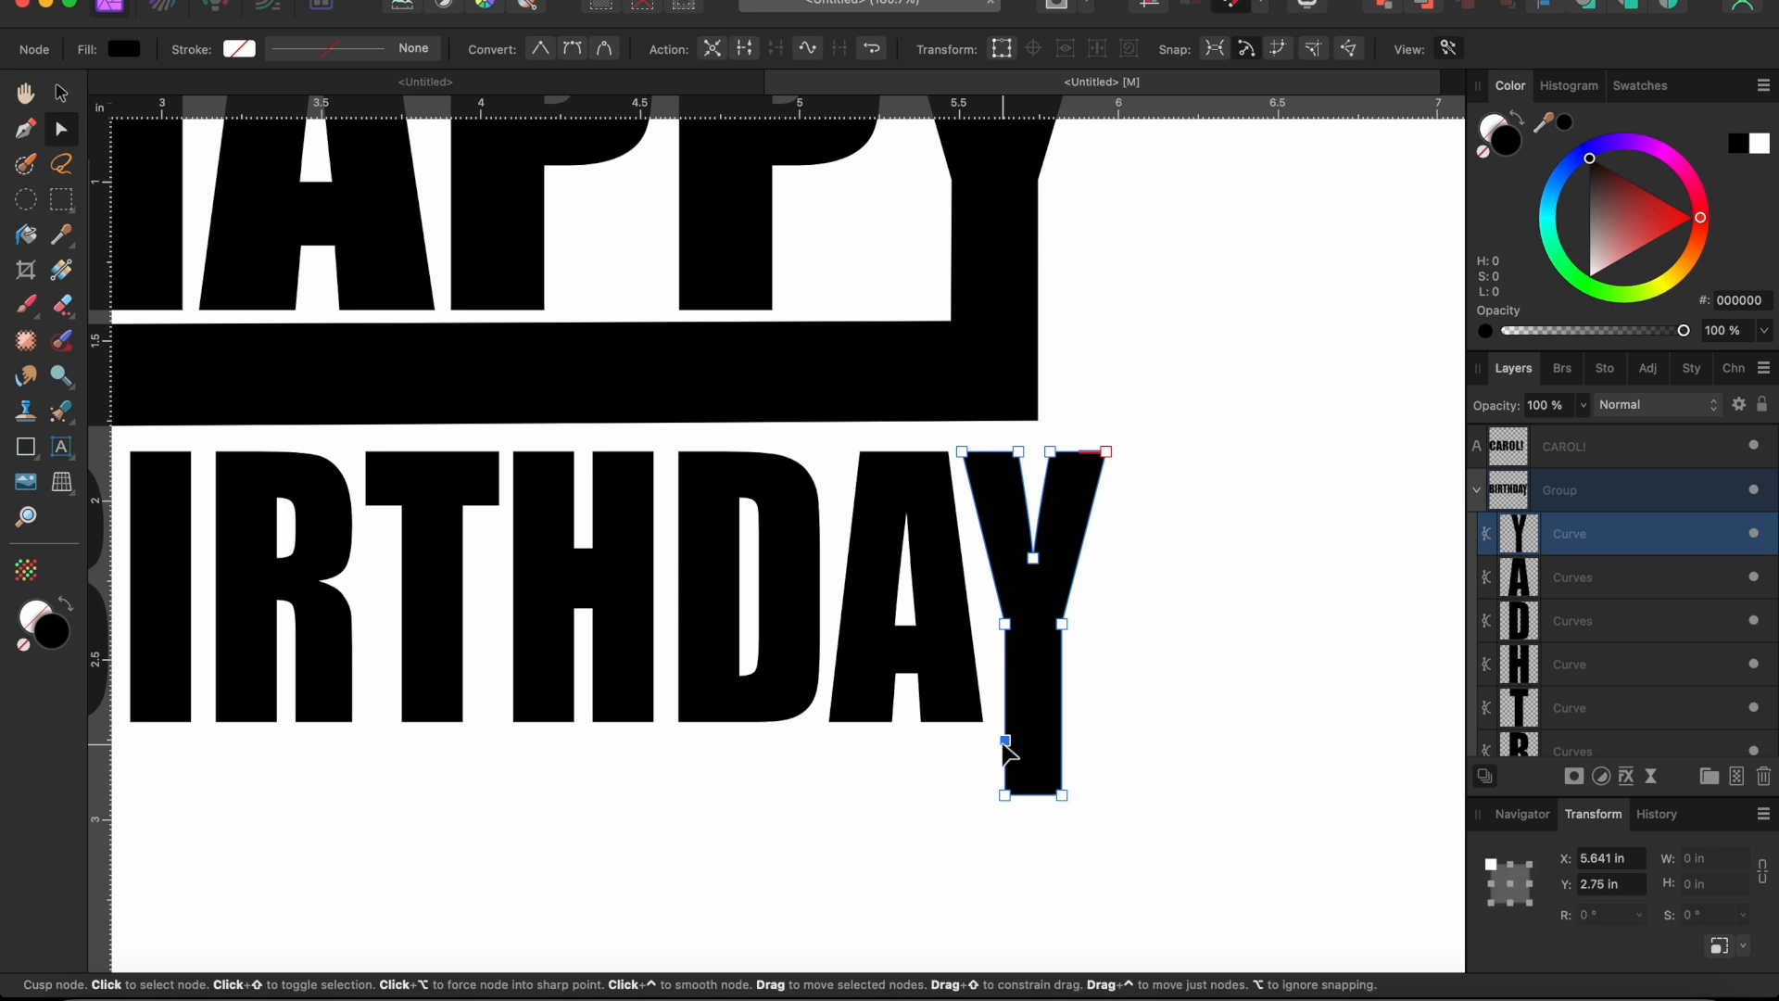
pyautogui.scroll(5, 1004, 741)
pyautogui.click(1010, 711)
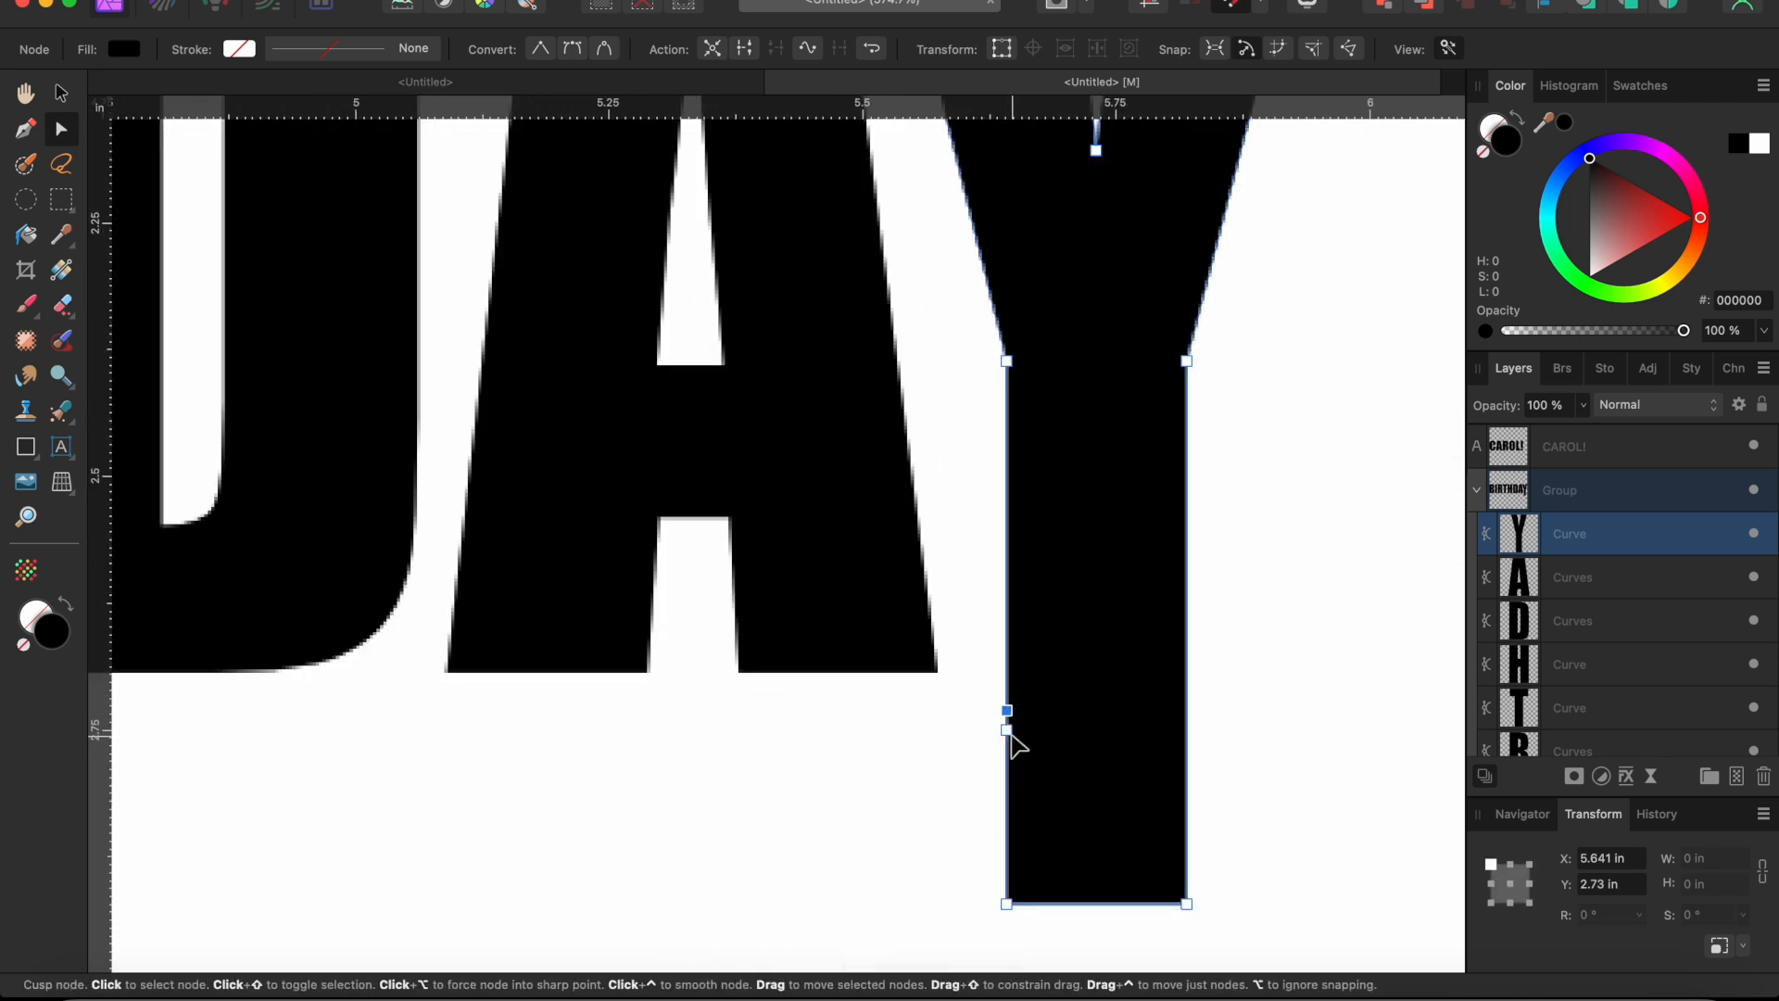
# Stretch the lower added node and the stem's bottom-left corner leftward into a bar under BIRTHDAY, ending at the B's left edge
pyautogui.keyDown('shift'); pyautogui.click(1007, 904); pyautogui.keyUp('shift')
pyautogui.scroll(-5, 1007, 903)
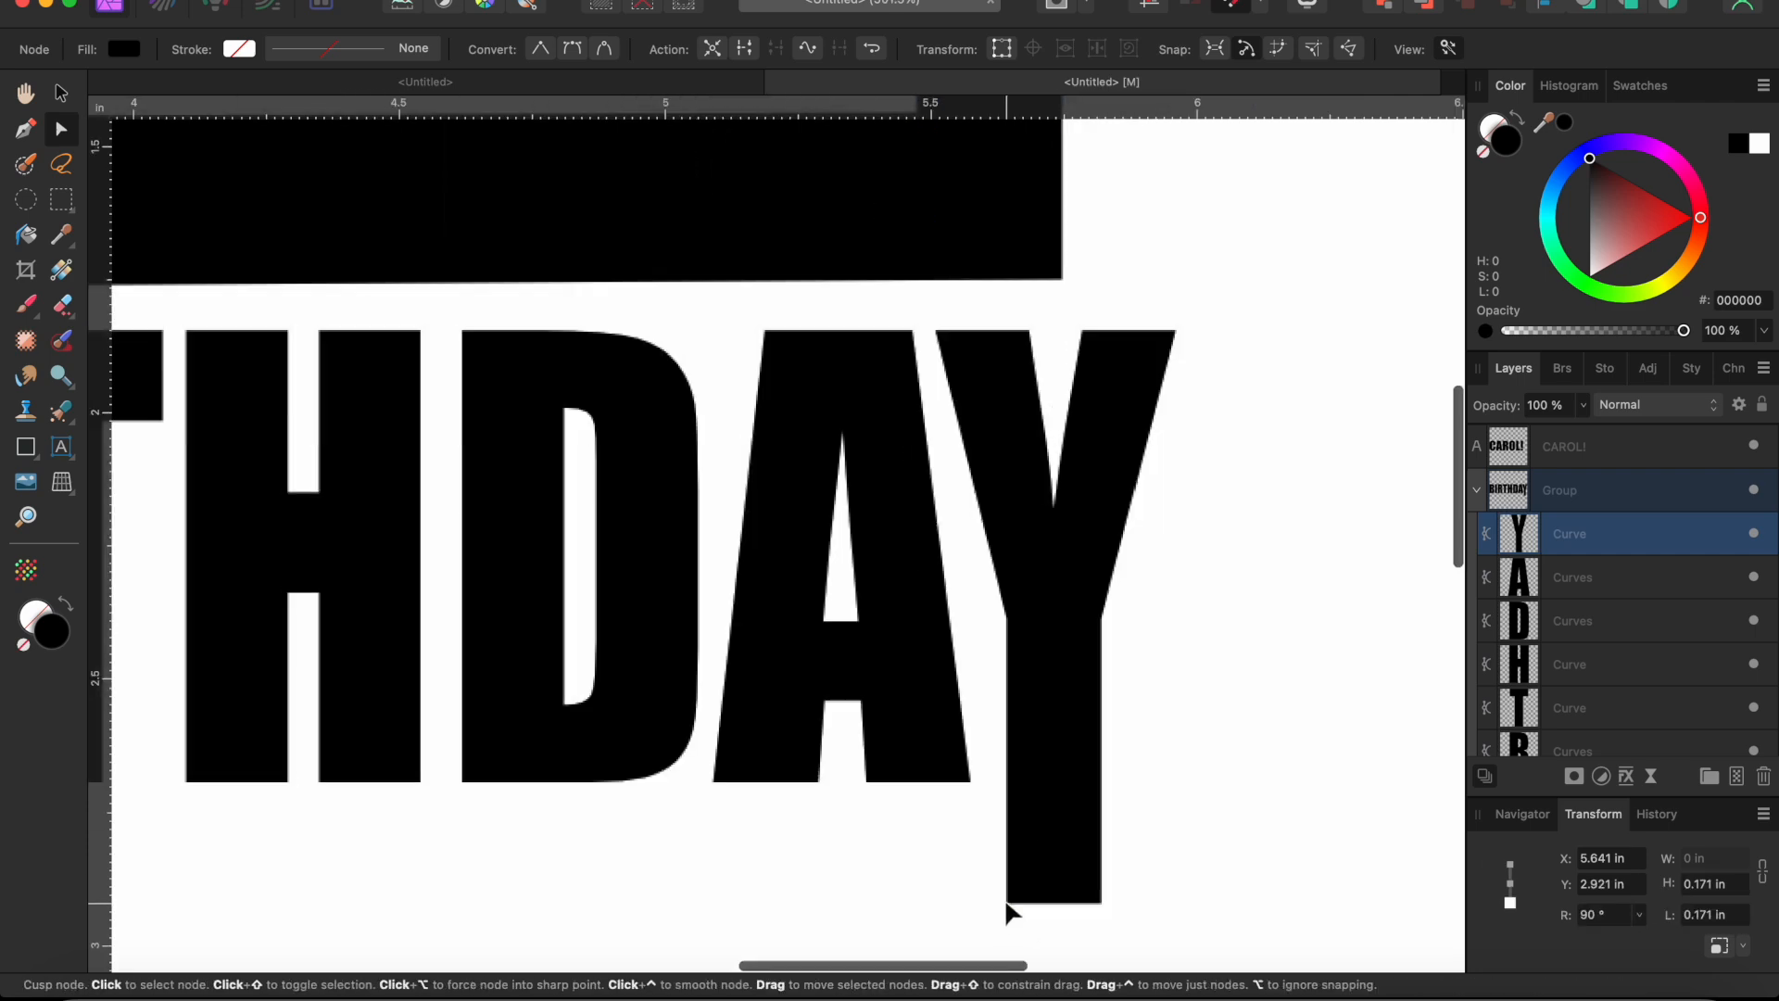
pyautogui.moveTo(1181, 775); pyautogui.dragTo(246, 775)
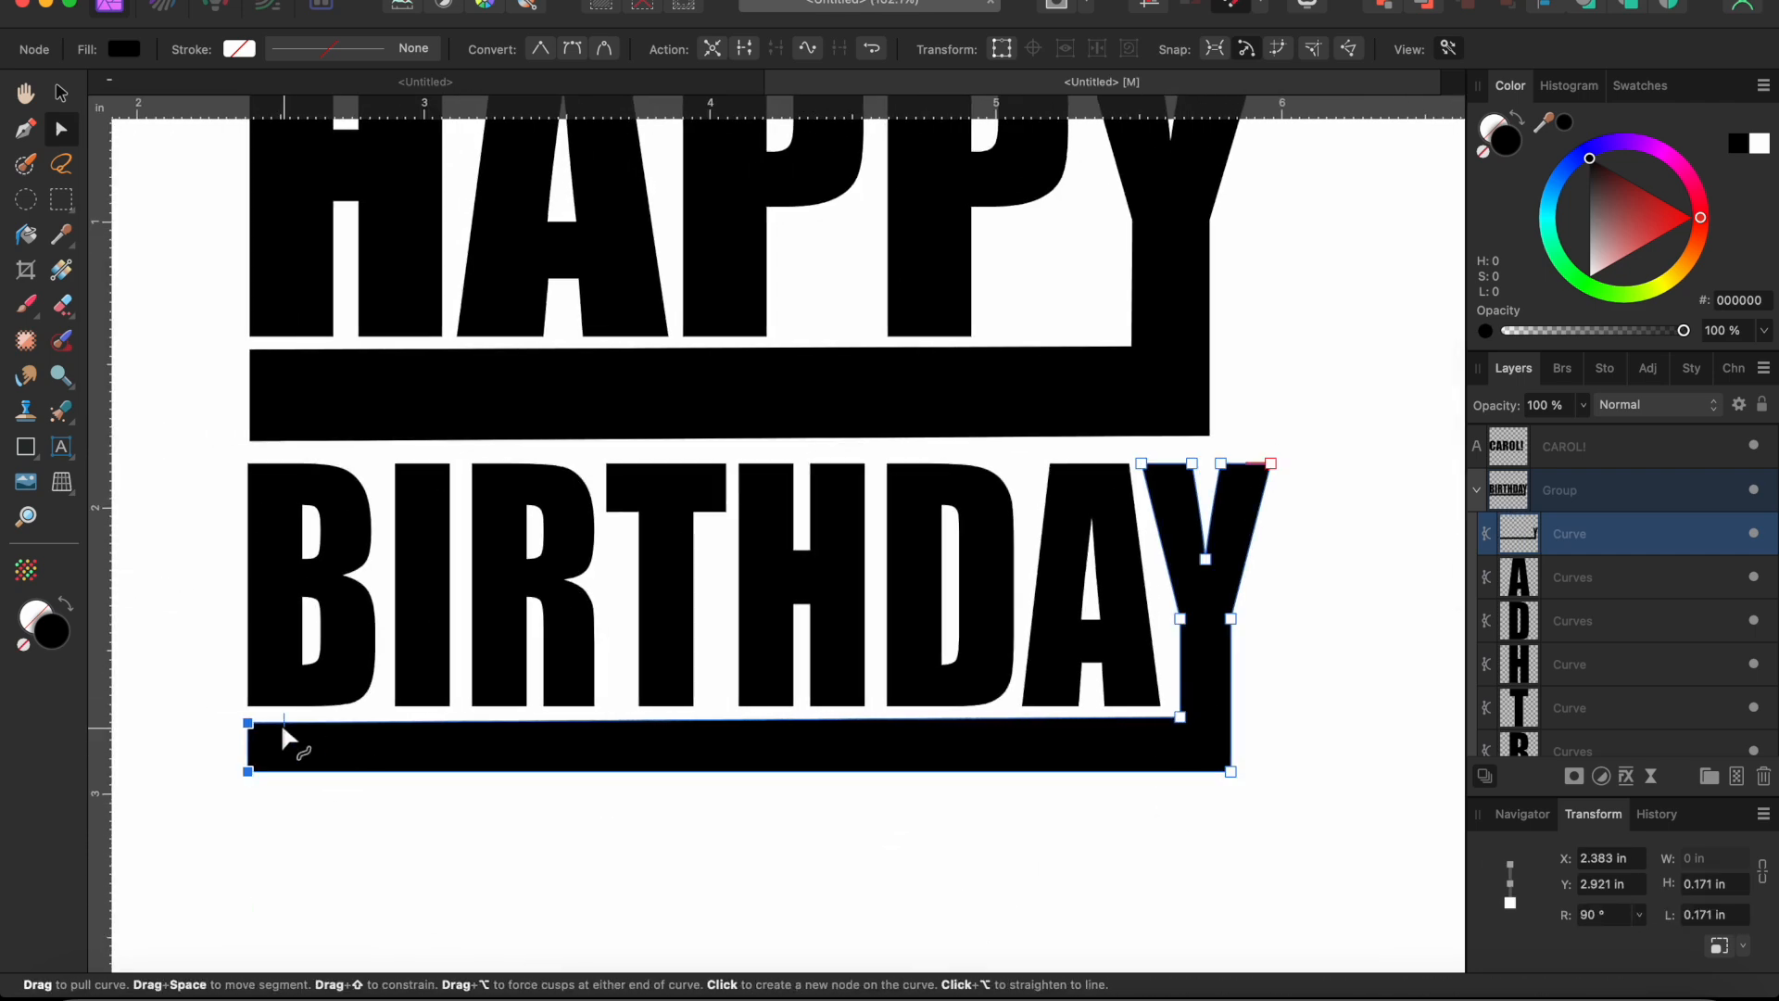
# Level the upper edge of the bar under BIRTHDAY by moving its top-left node to about Y 2.73 in
pyautogui.scroll(4, 278, 734)
pyautogui.scroll(-5, 249, 721)
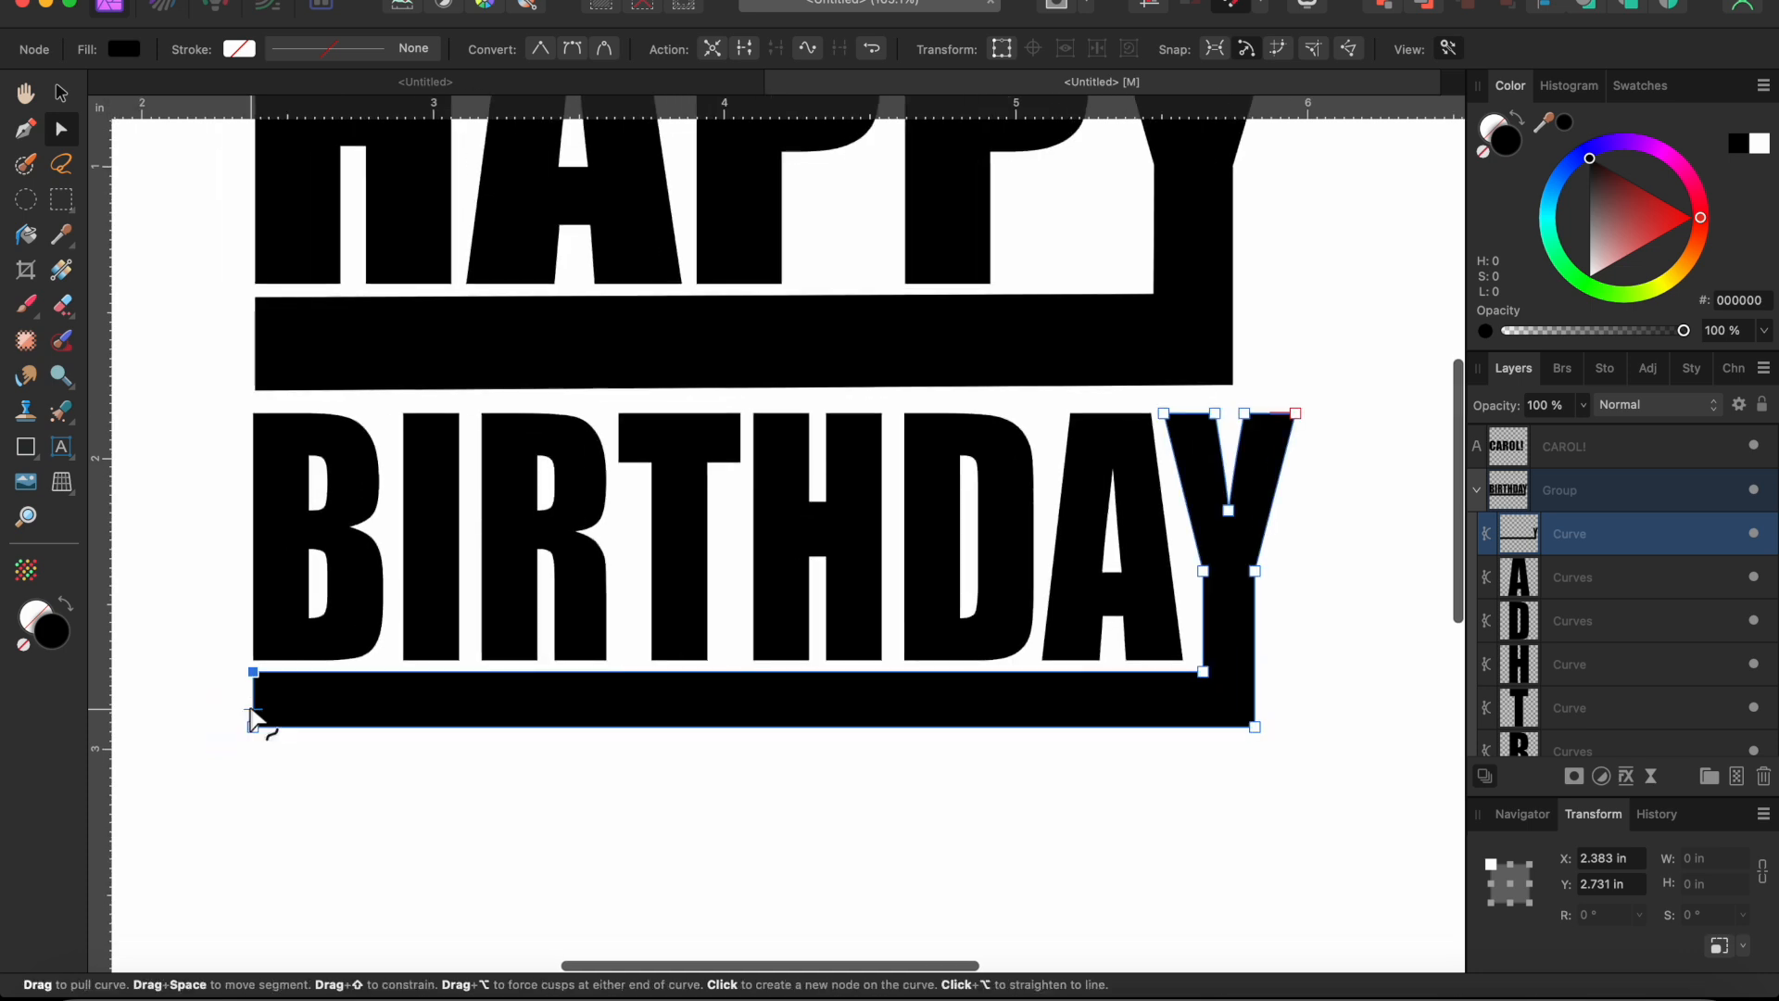
pyautogui.click(313, 786)
pyautogui.press('super+0')
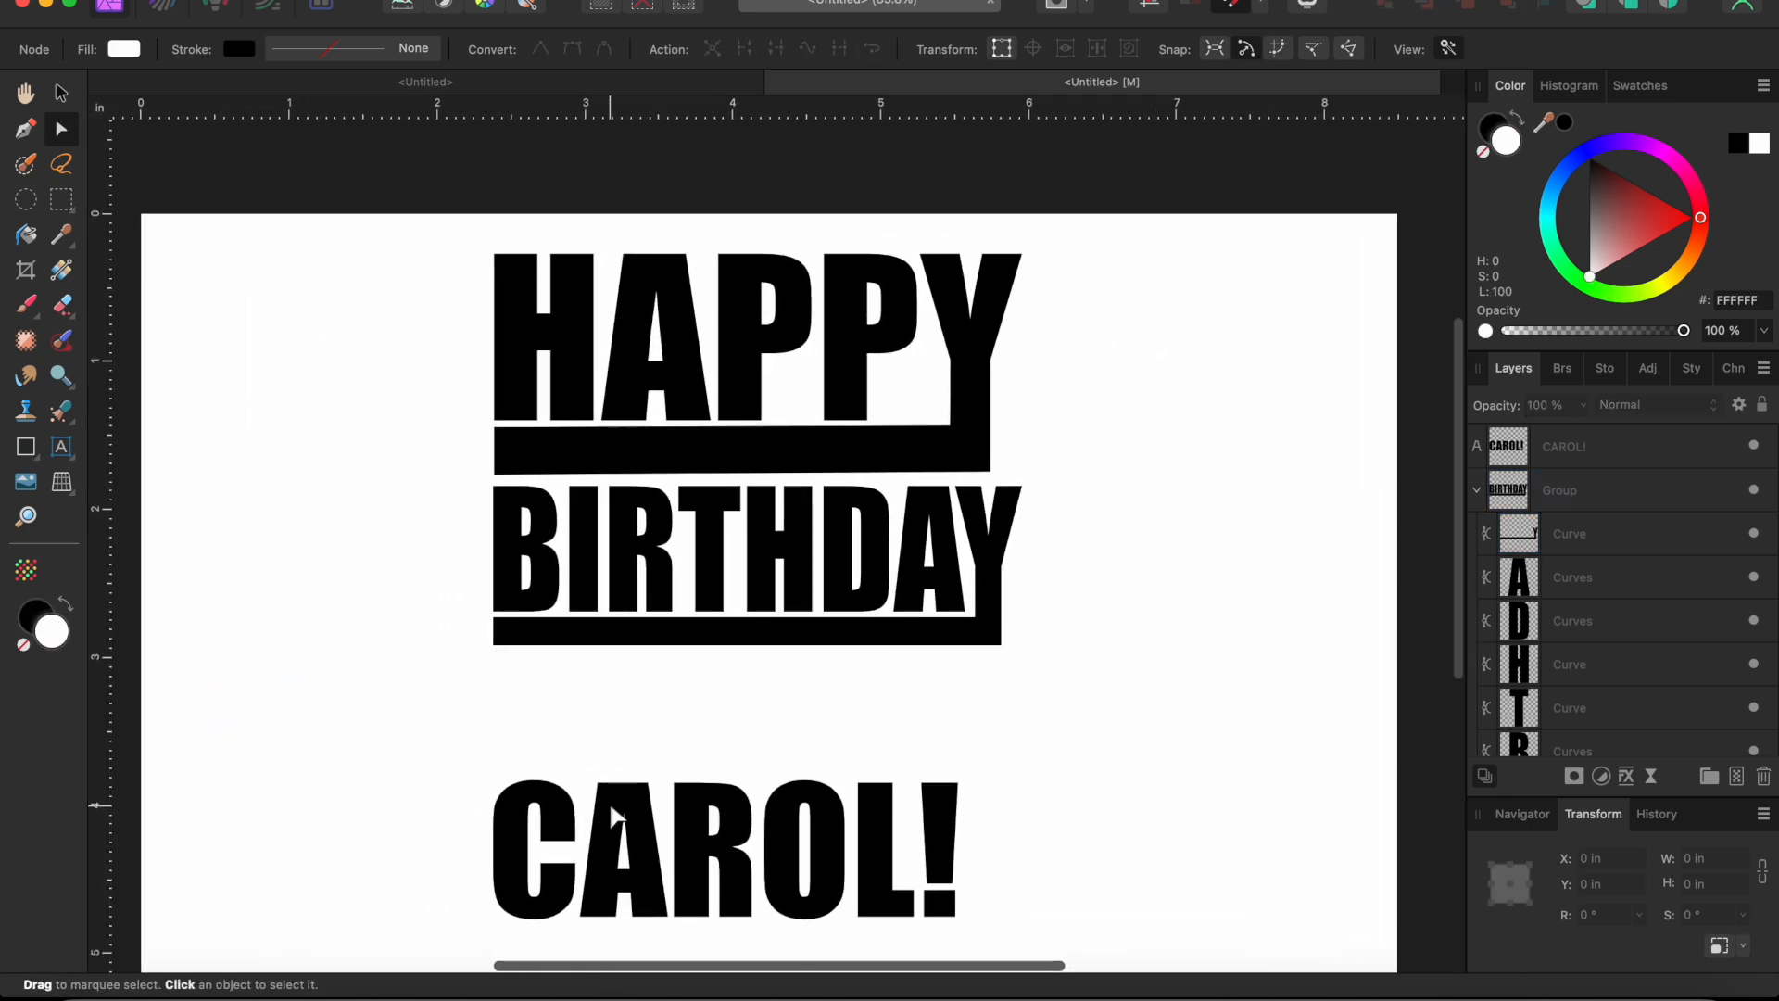
# Move the name text up just beneath the BIRTHDAY bar and enlarge it to match the width of the words above
pyautogui.click(716, 861)
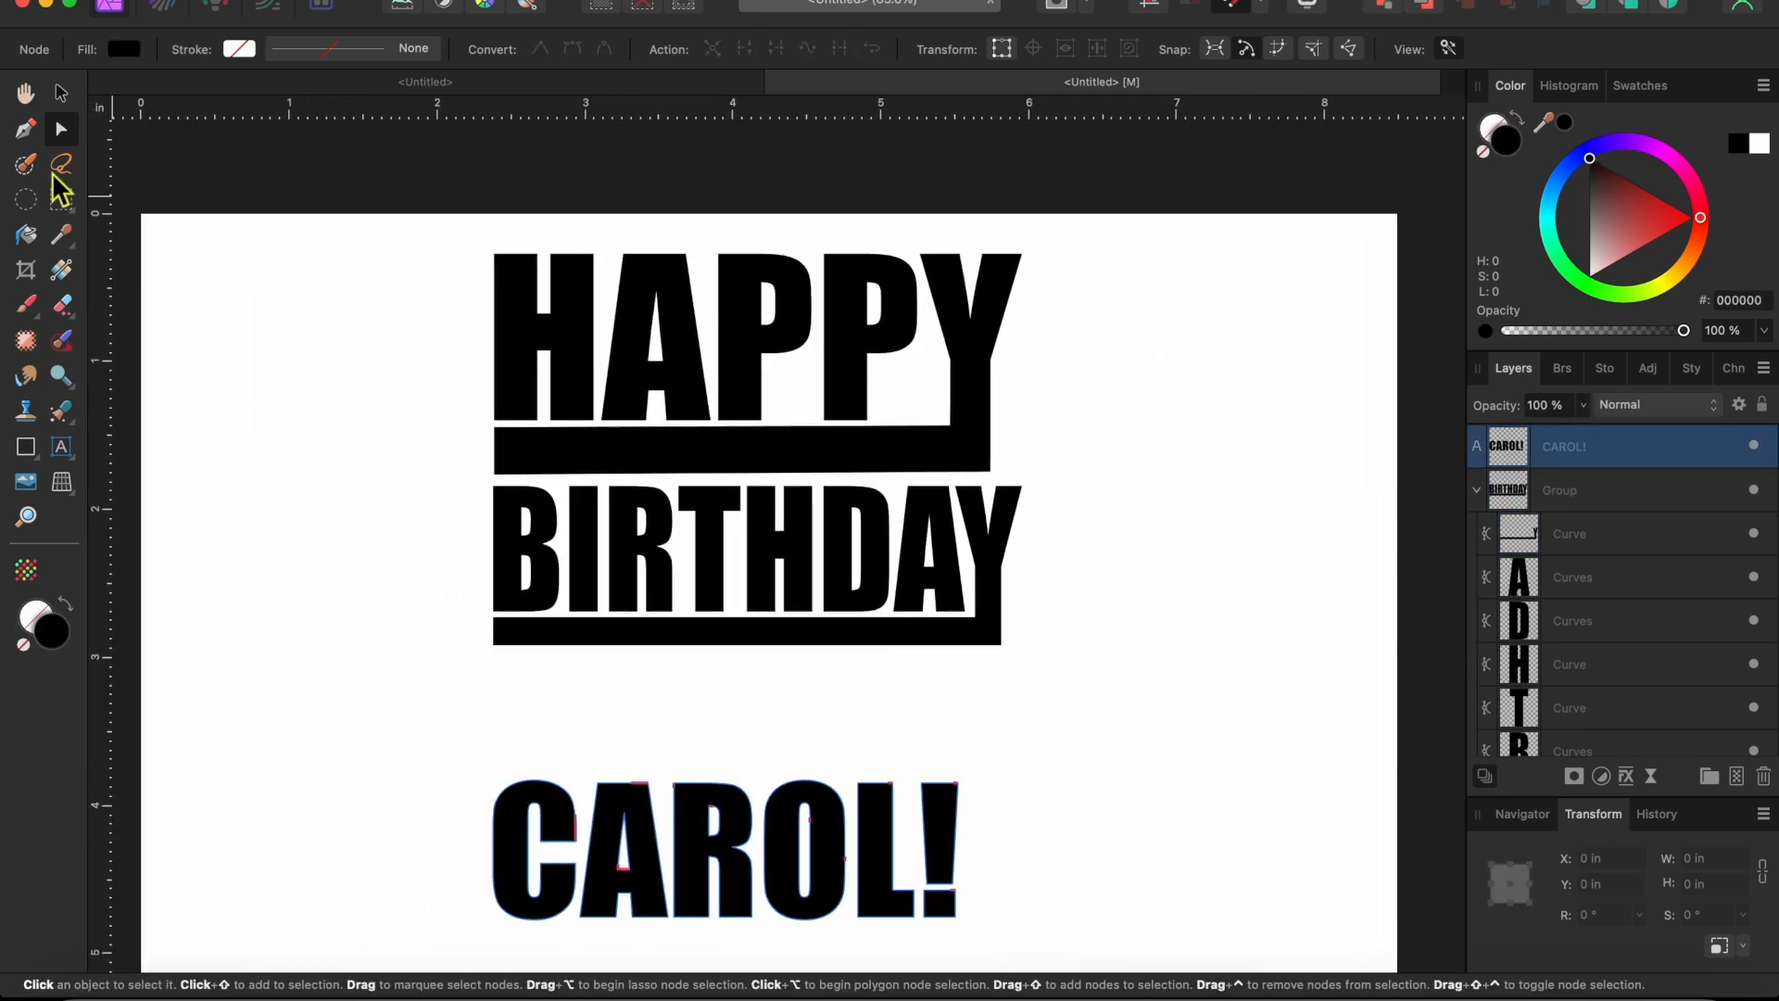
pyautogui.click(61, 92)
pyautogui.moveTo(695, 783); pyautogui.dragTo(695, 723)
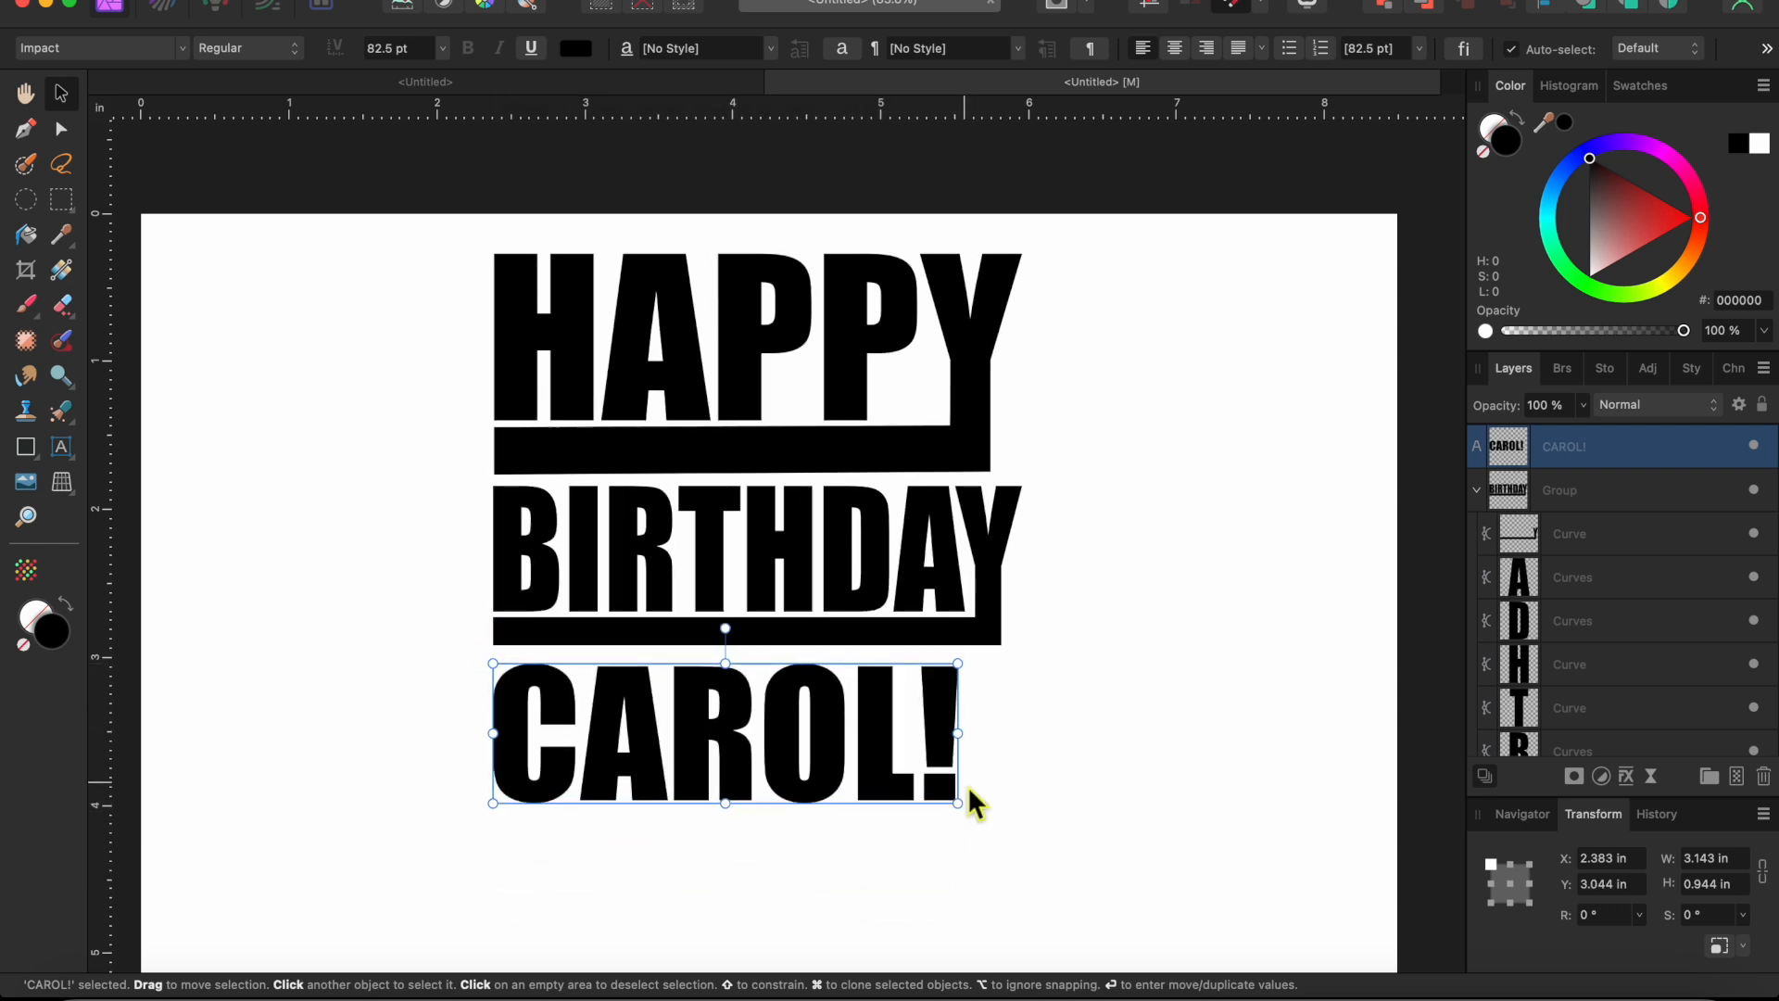
pyautogui.moveTo(959, 805); pyautogui.dragTo(1025, 832)
pyautogui.click(474, 759)
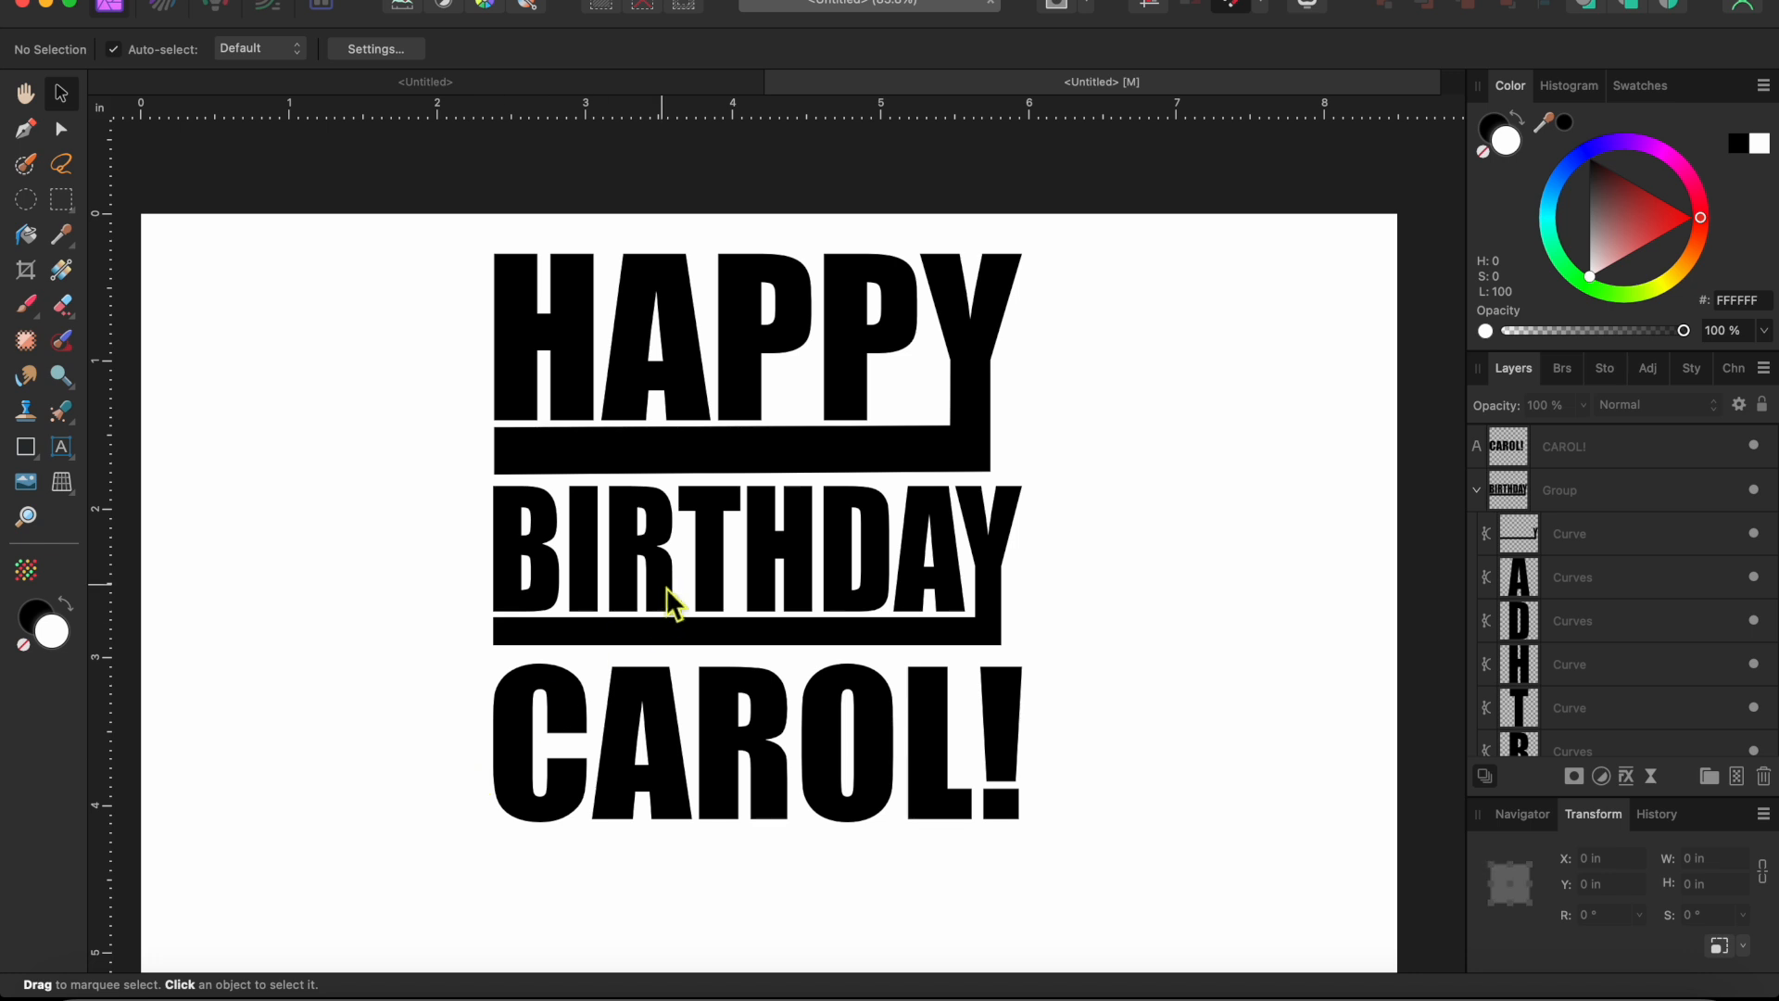
# Select all three lines of lettering and distribute them with equal vertical spacing within their selection bounds
pyautogui.click(717, 417)
pyautogui.keyDown('shift'); pyautogui.click(732, 564); pyautogui.keyUp('shift')
pyautogui.keyDown('shift'); pyautogui.click(785, 749); pyautogui.keyUp('shift')
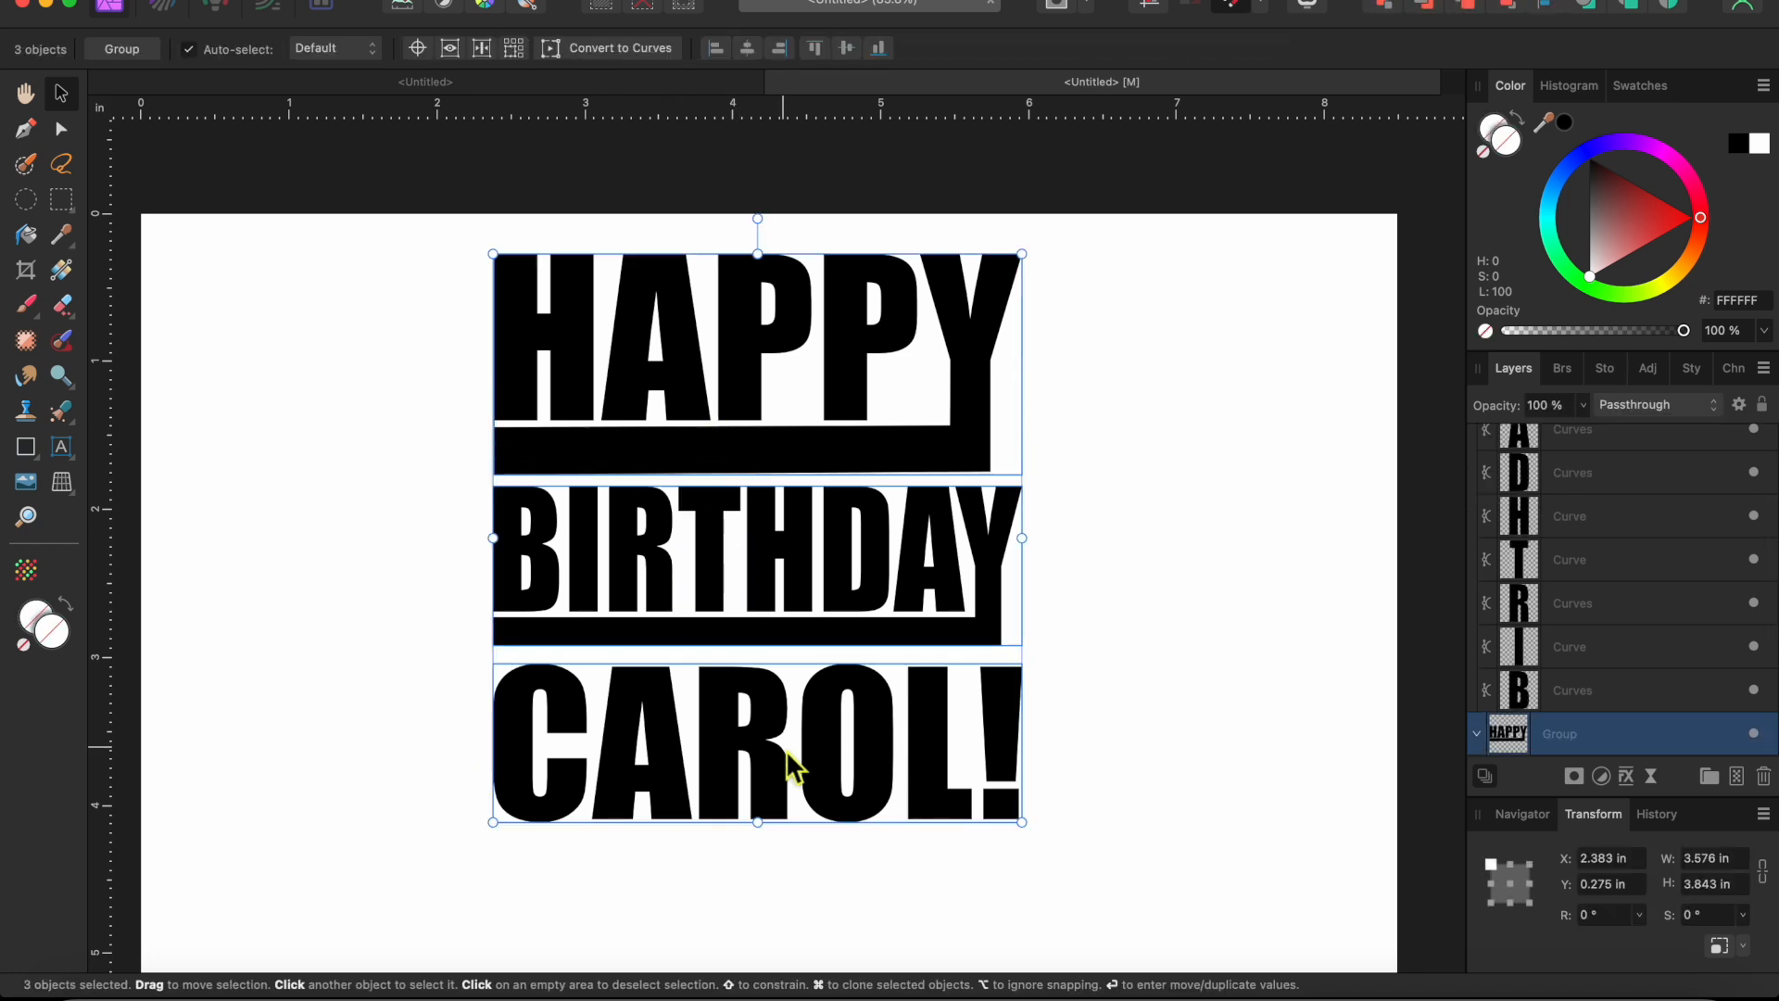
pyautogui.click(1553, 9)
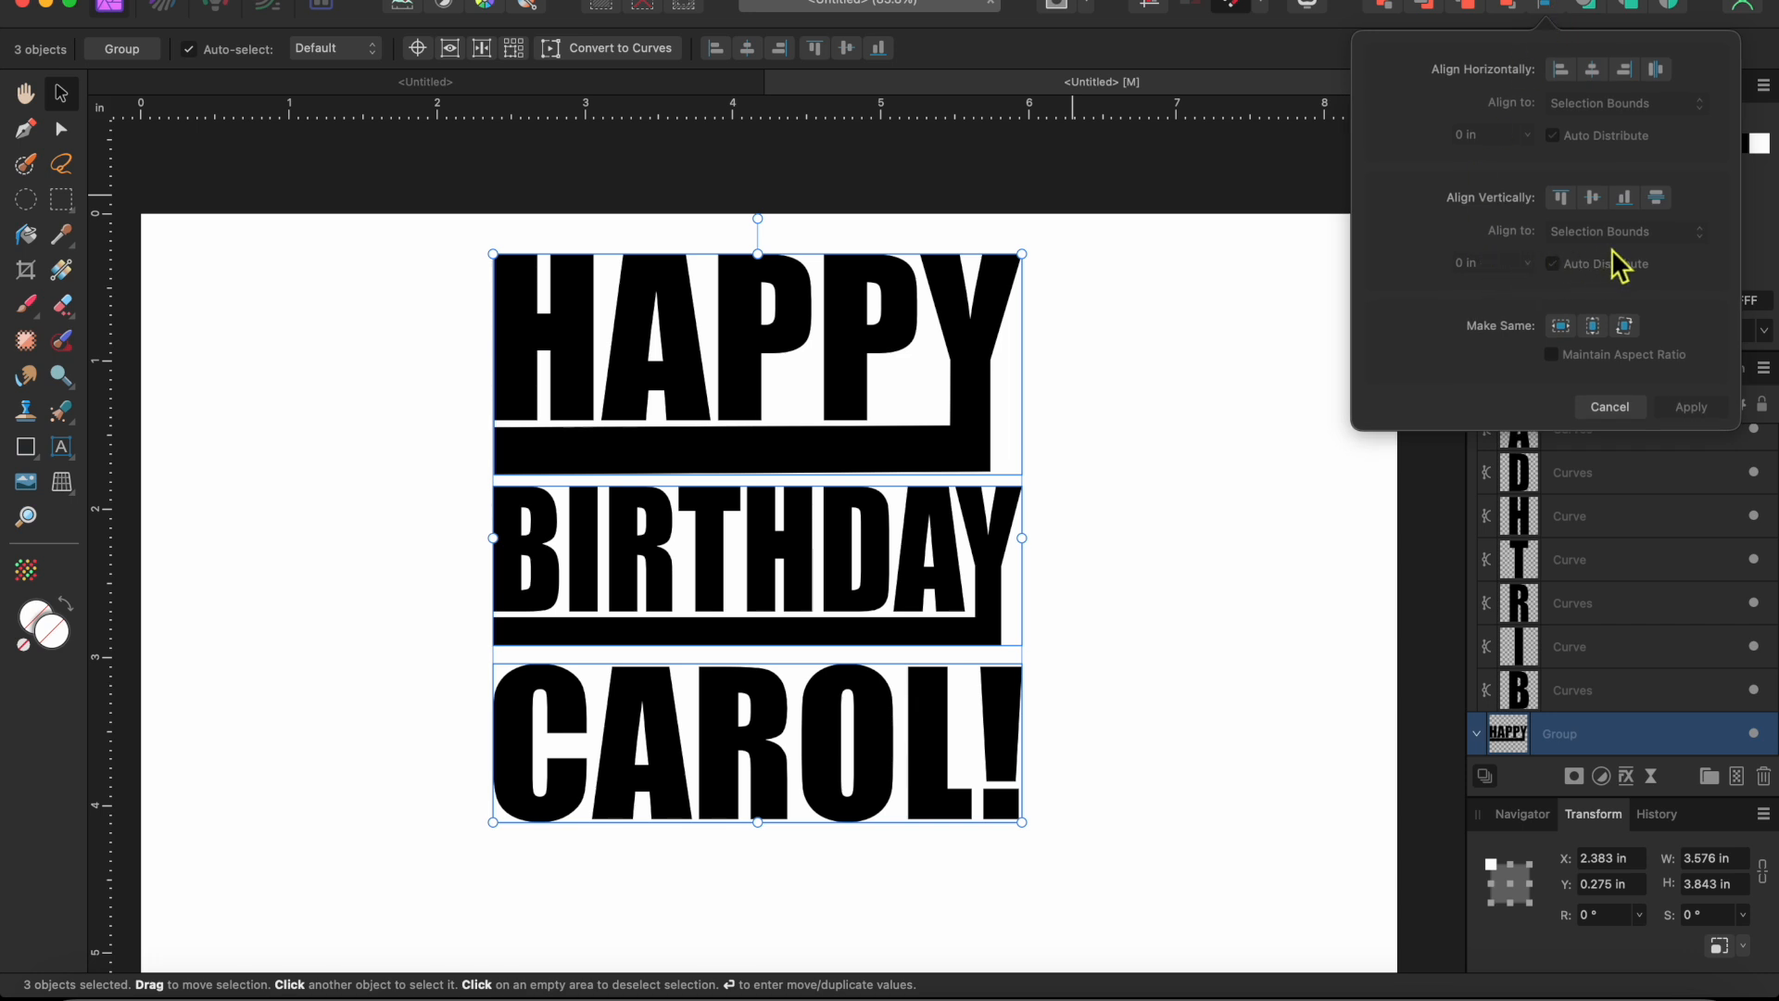
pyautogui.click(1666, 204)
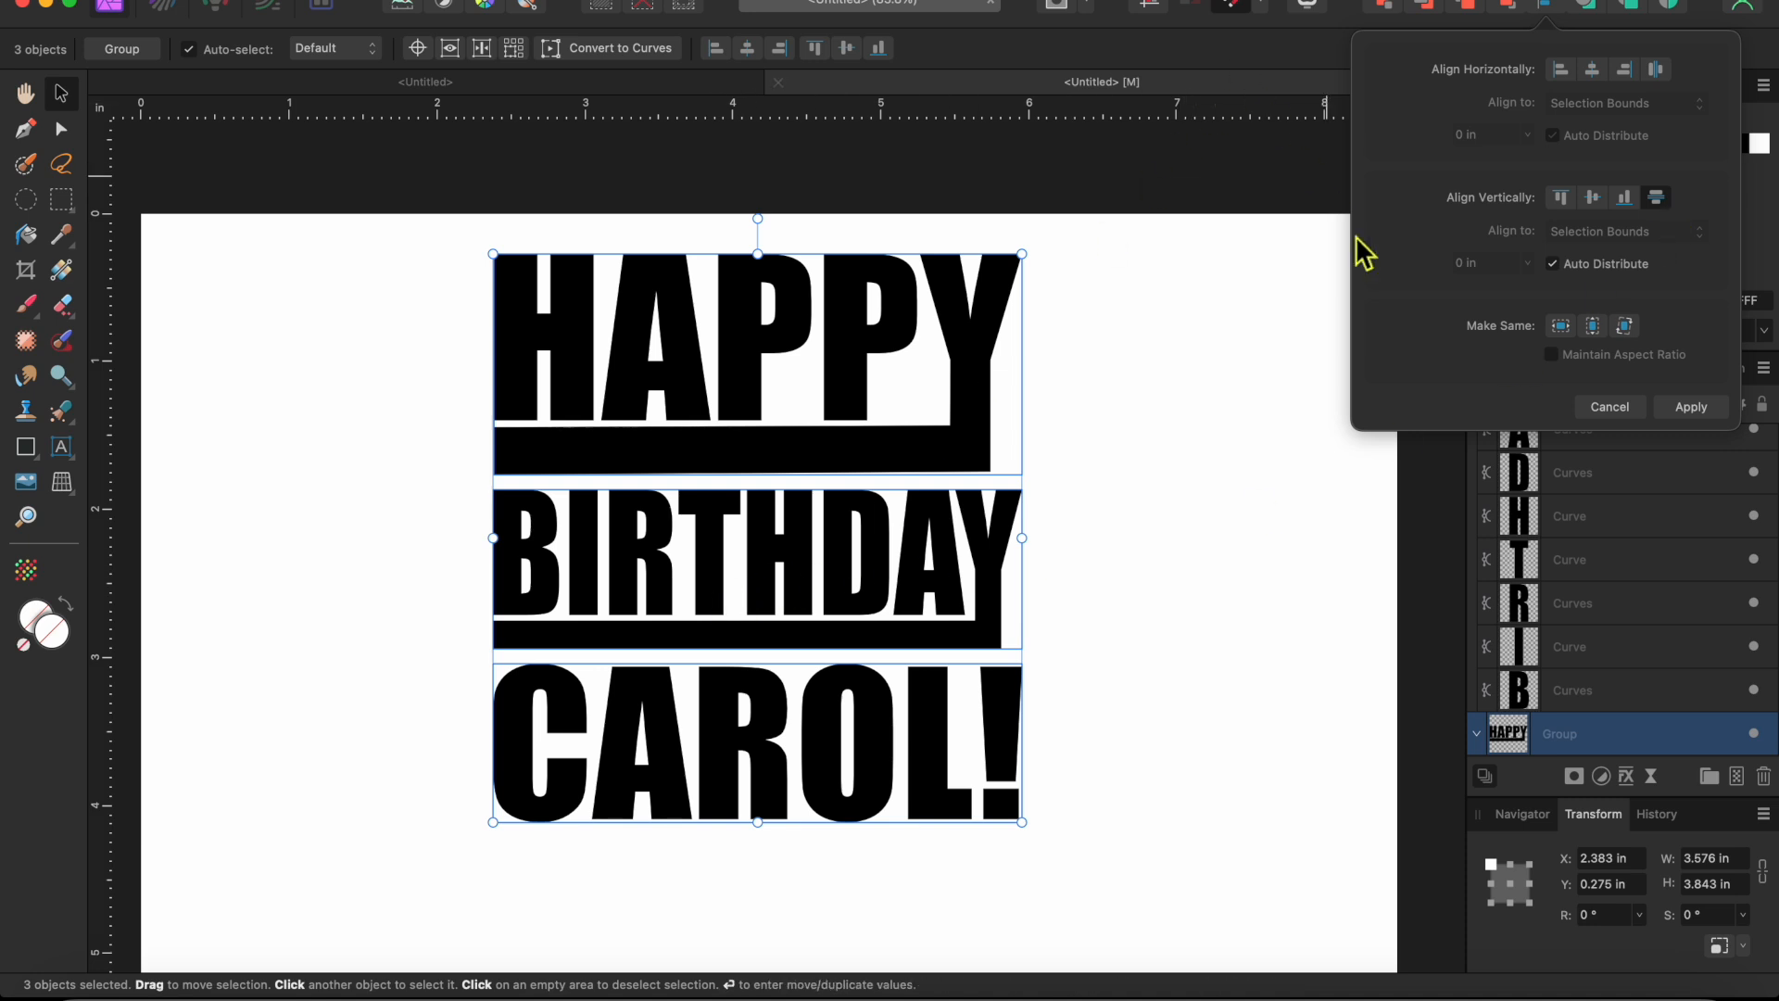
pyautogui.click(1685, 407)
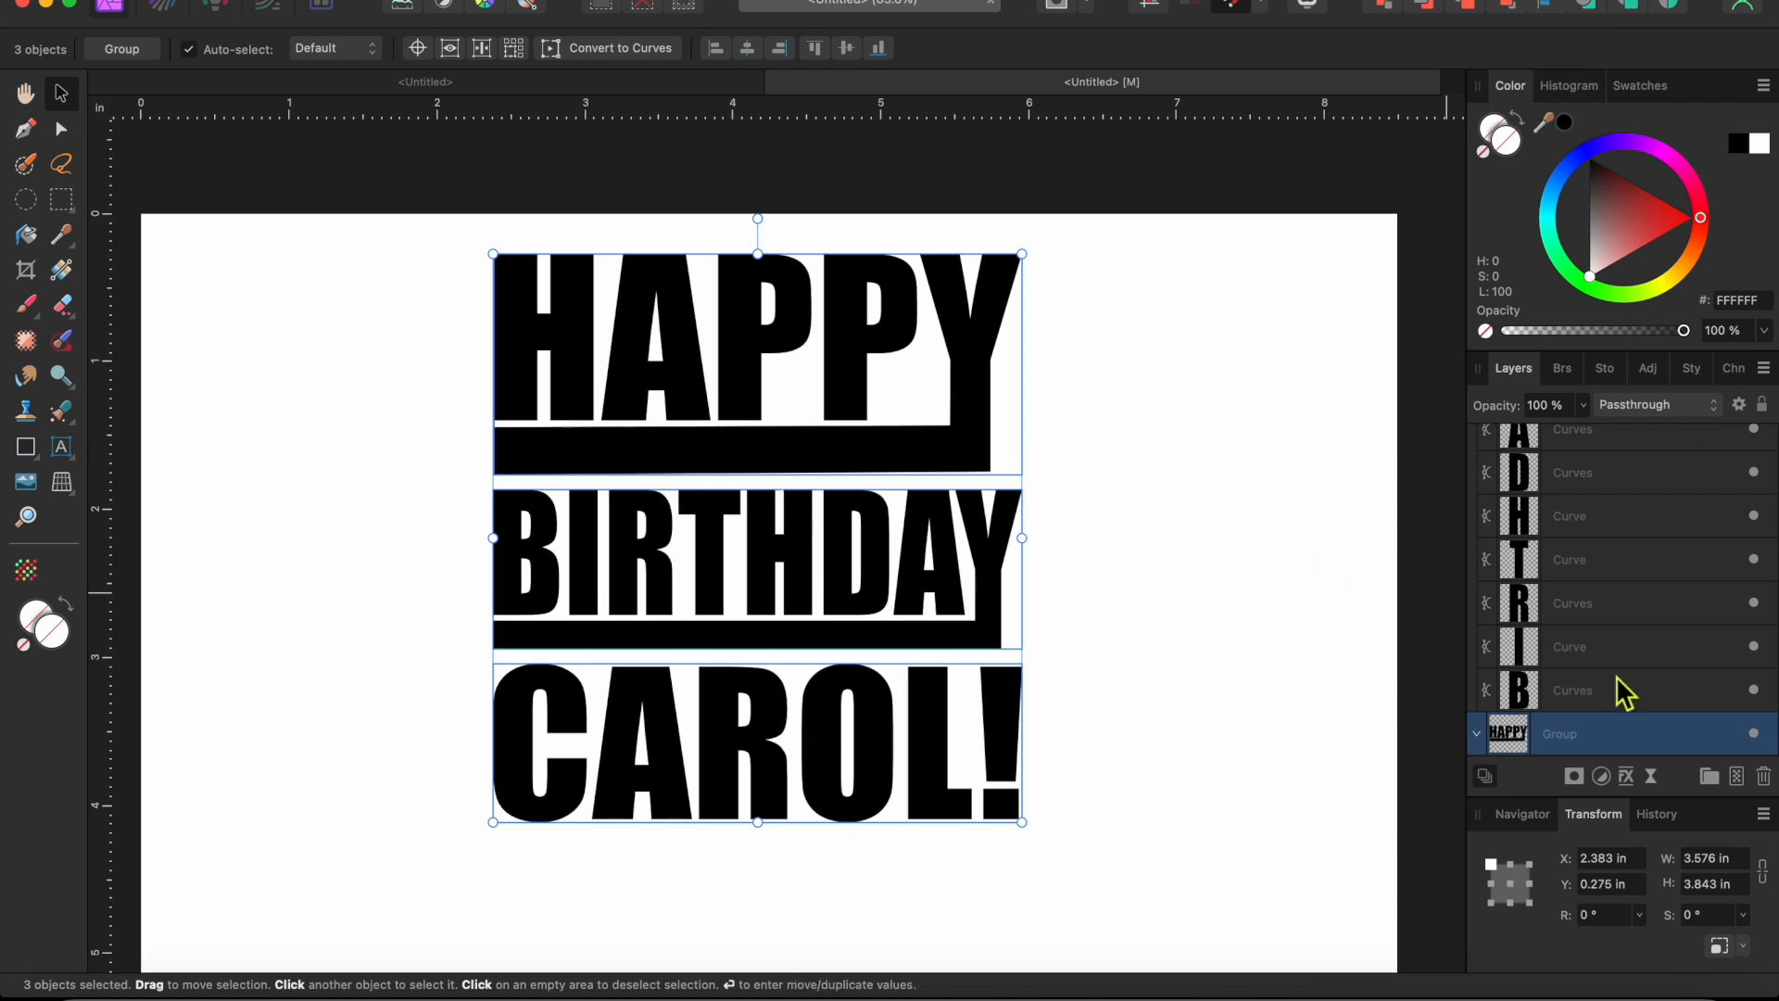
# Group the three lines, enlarge the group to about 4.15 by 4.46 in, and move it roughly to the page's centre
pyautogui.scroll(3, 1622, 704)
pyautogui.rightClick(1577, 497)
pyautogui.click(1559, 851)
pyautogui.moveTo(1024, 822); pyautogui.dragTo(1107, 914)
pyautogui.moveTo(939, 752); pyautogui.dragTo(877, 724)
pyautogui.scroll(-3, 888, 751)
pyautogui.hscroll(-1, 887, 751)
pyautogui.scroll(2, 877, 724)
pyautogui.hscroll(1, 877, 724)
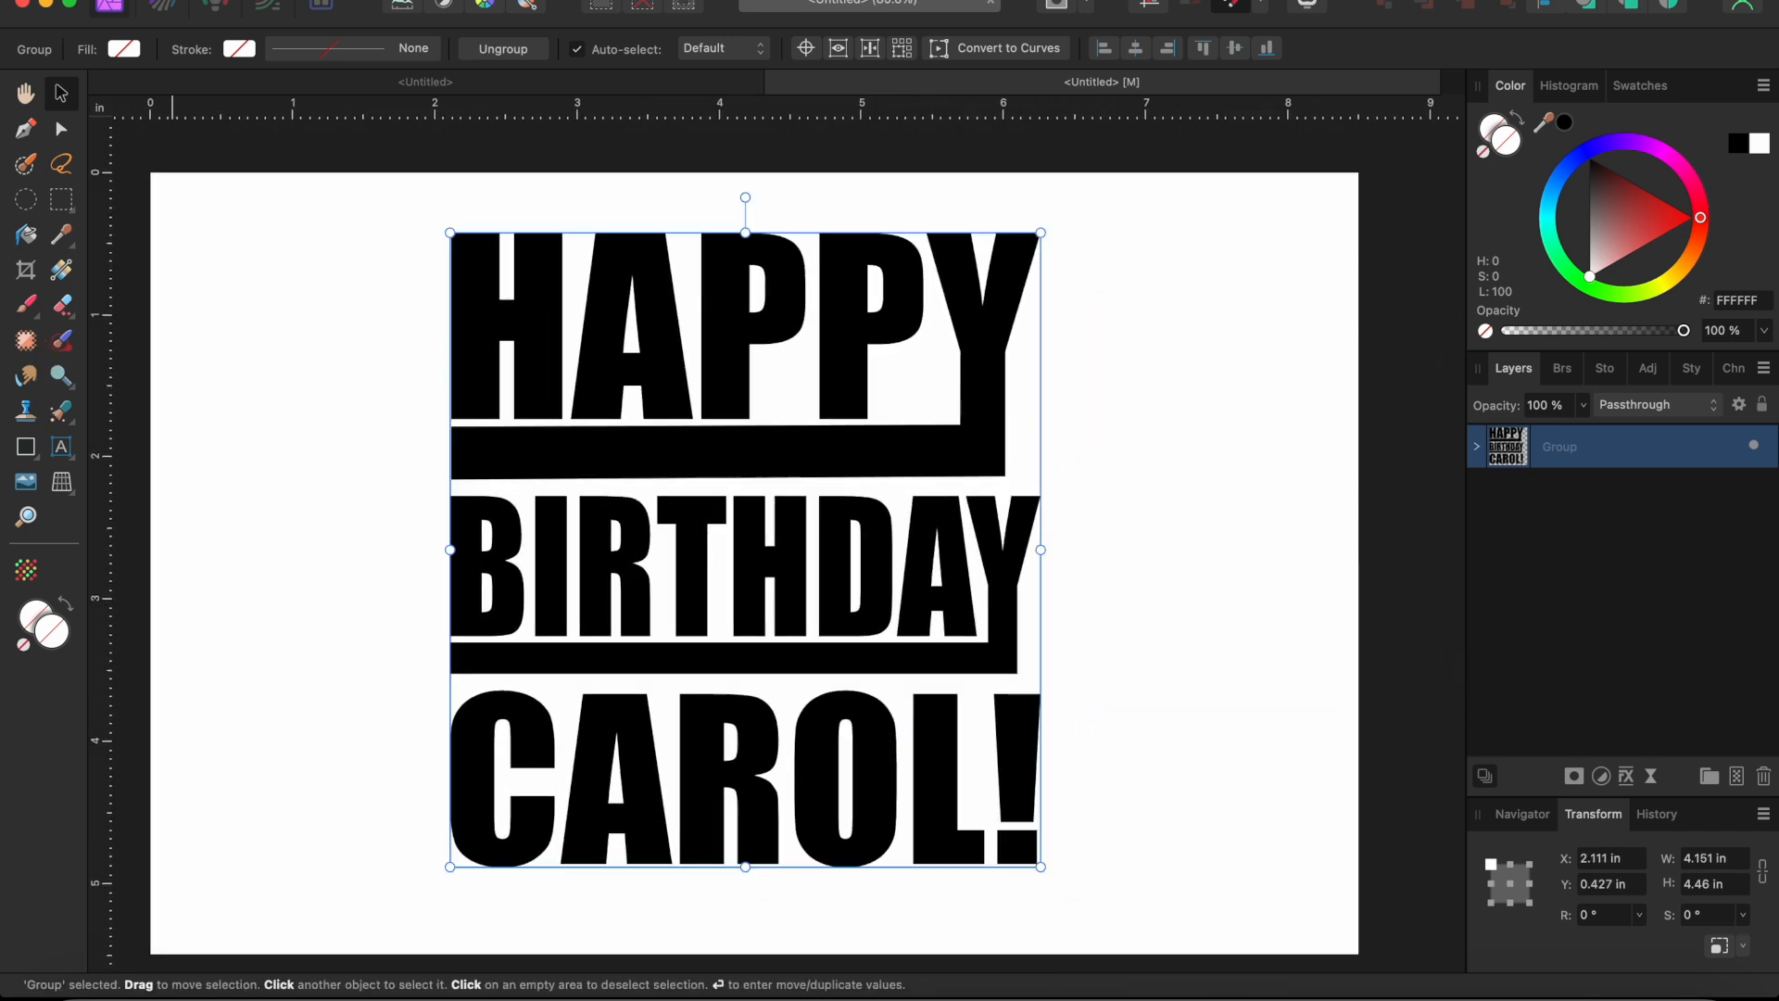
# Add a fill layer coloured magenta FF00FB and place it beneath the lettering group
pyautogui.click(496, 0)
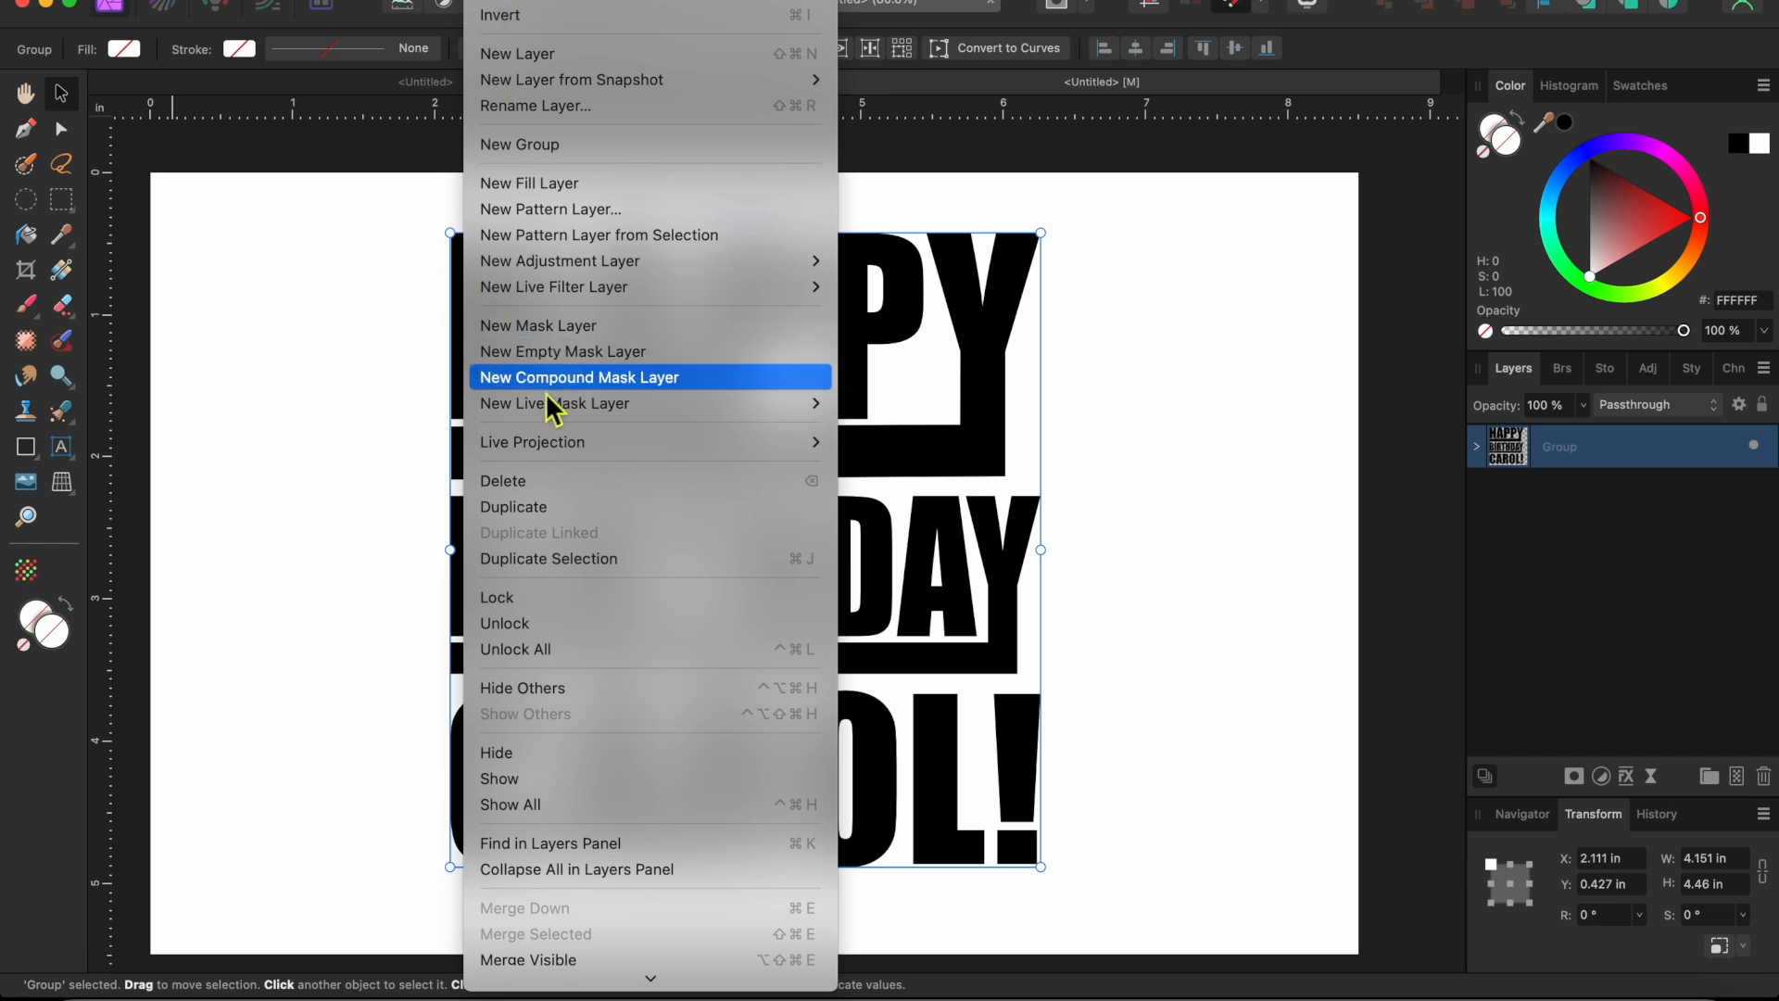
pyautogui.click(565, 184)
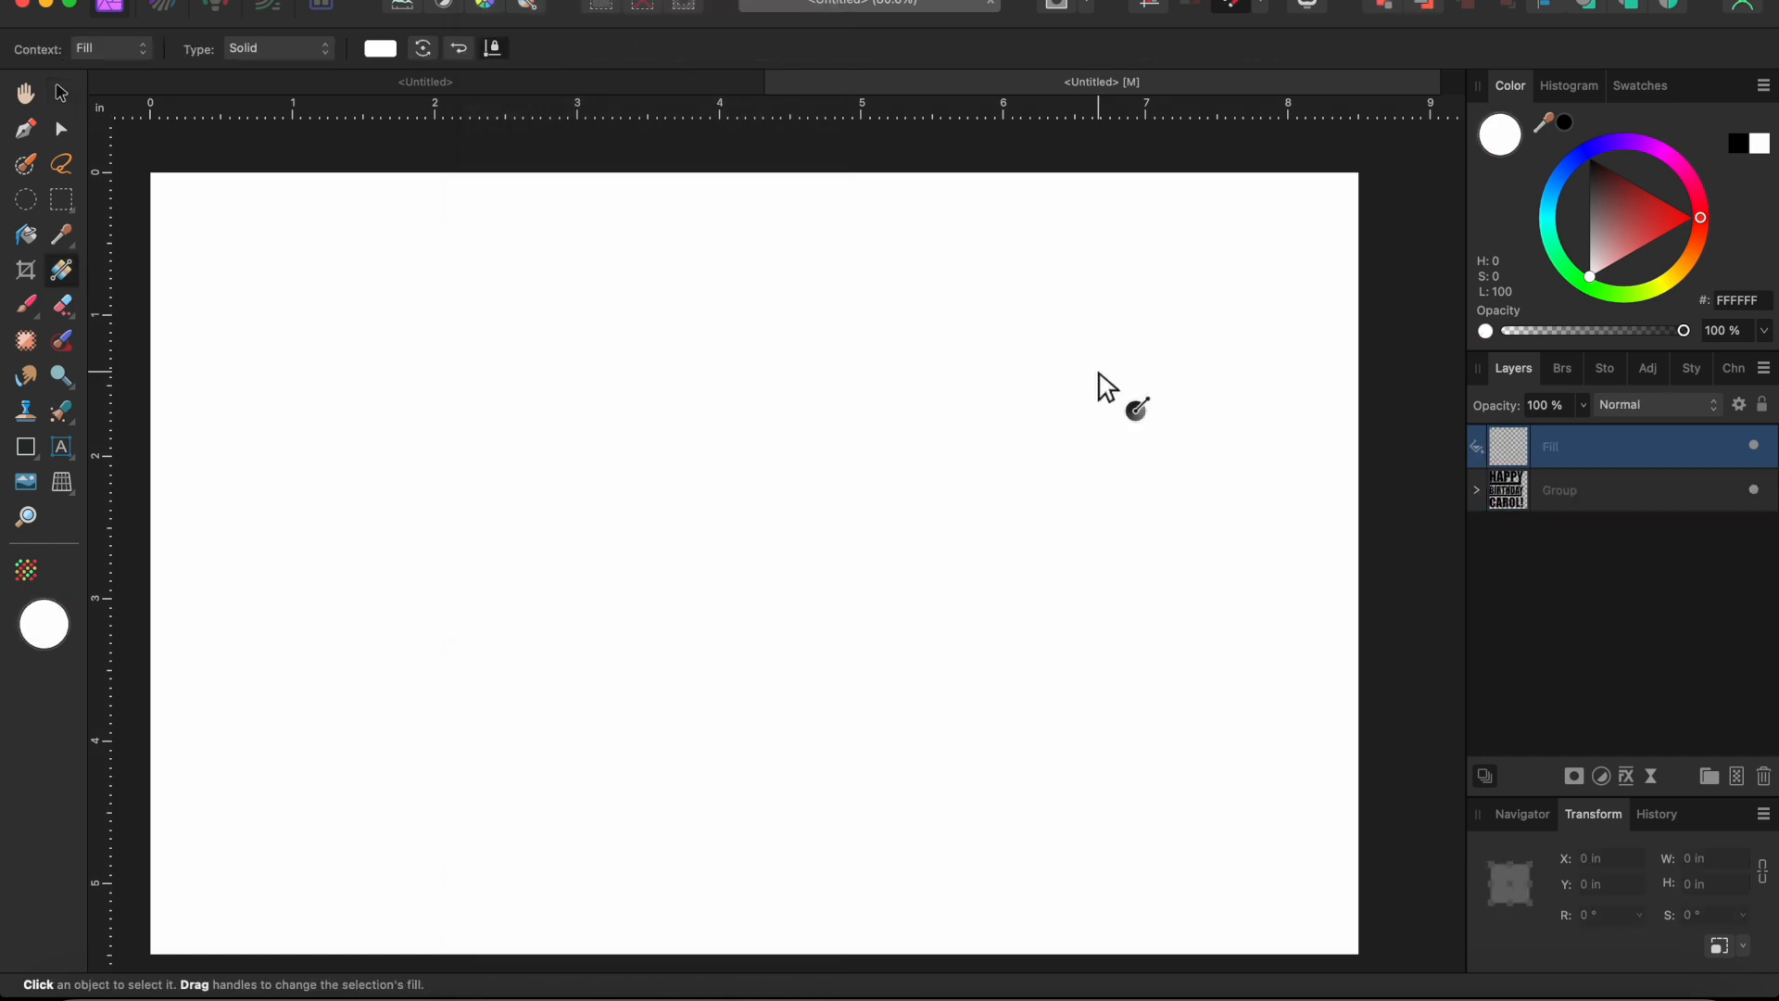
pyautogui.moveTo(1610, 263)
pyautogui.mouseDown()
pyautogui.moveTo(1700, 224)
pyautogui.moveTo(1688, 157)
pyautogui.moveTo(1676, 165)
pyautogui.mouseUp()
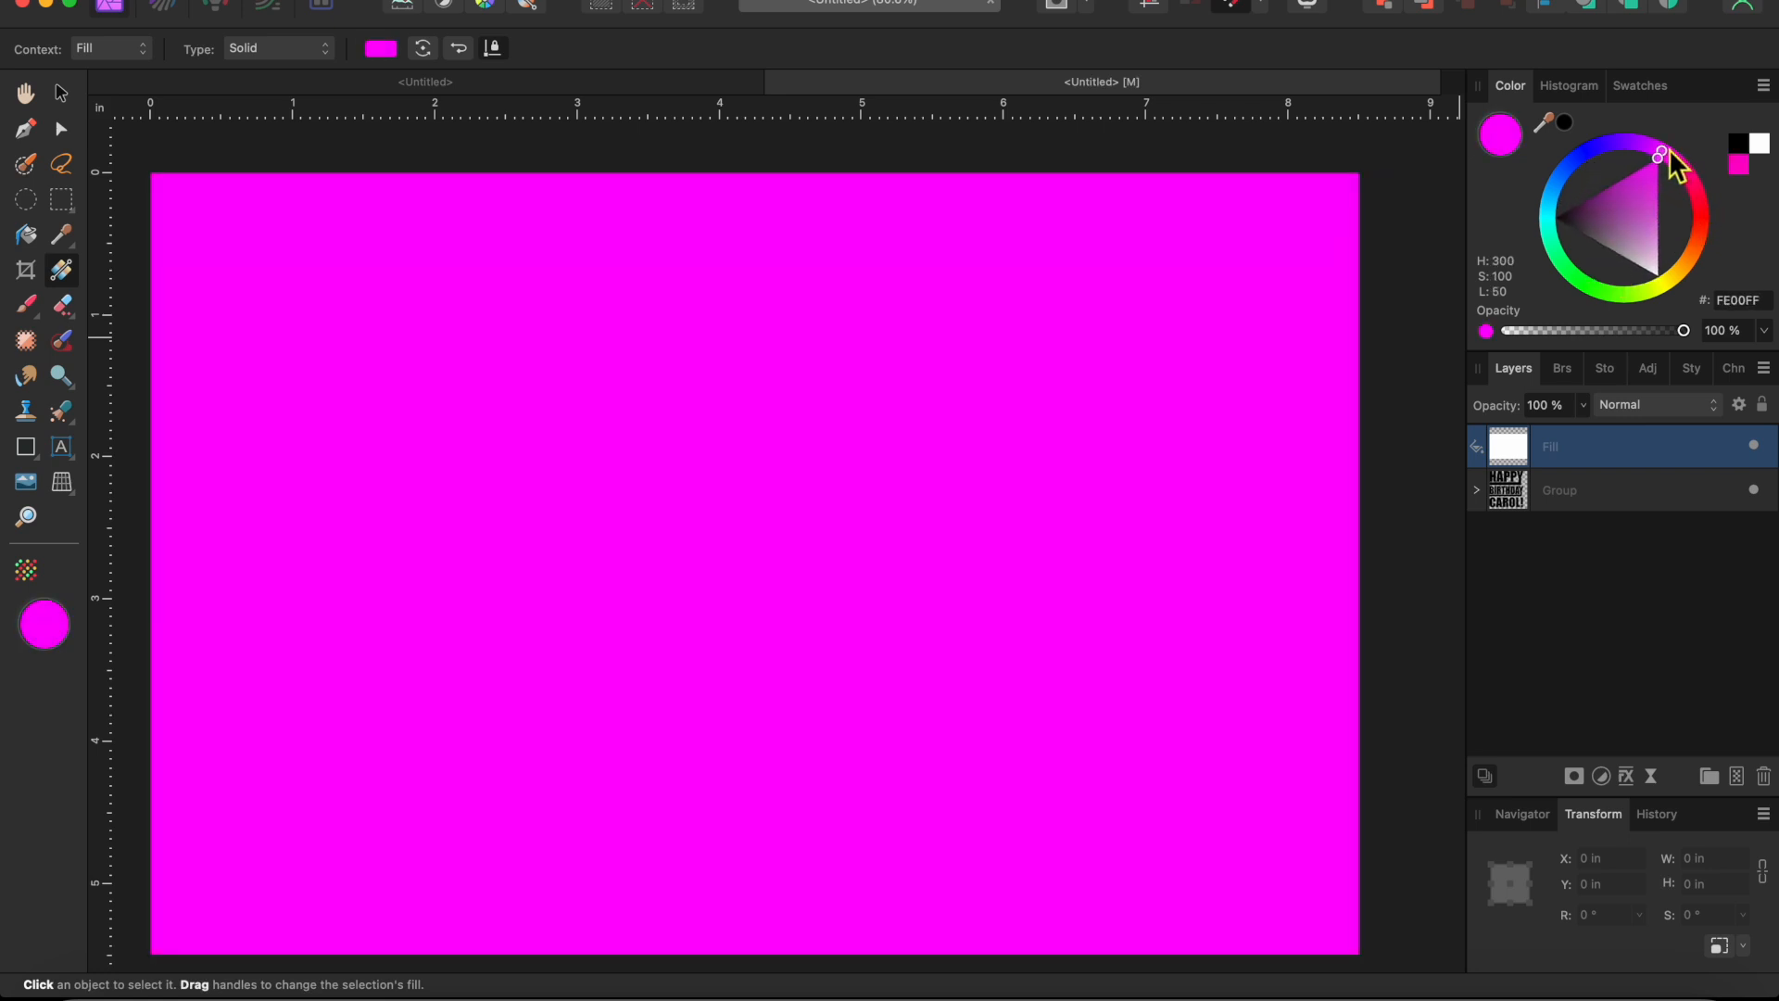
pyautogui.moveTo(1617, 441); pyautogui.dragTo(1601, 538)
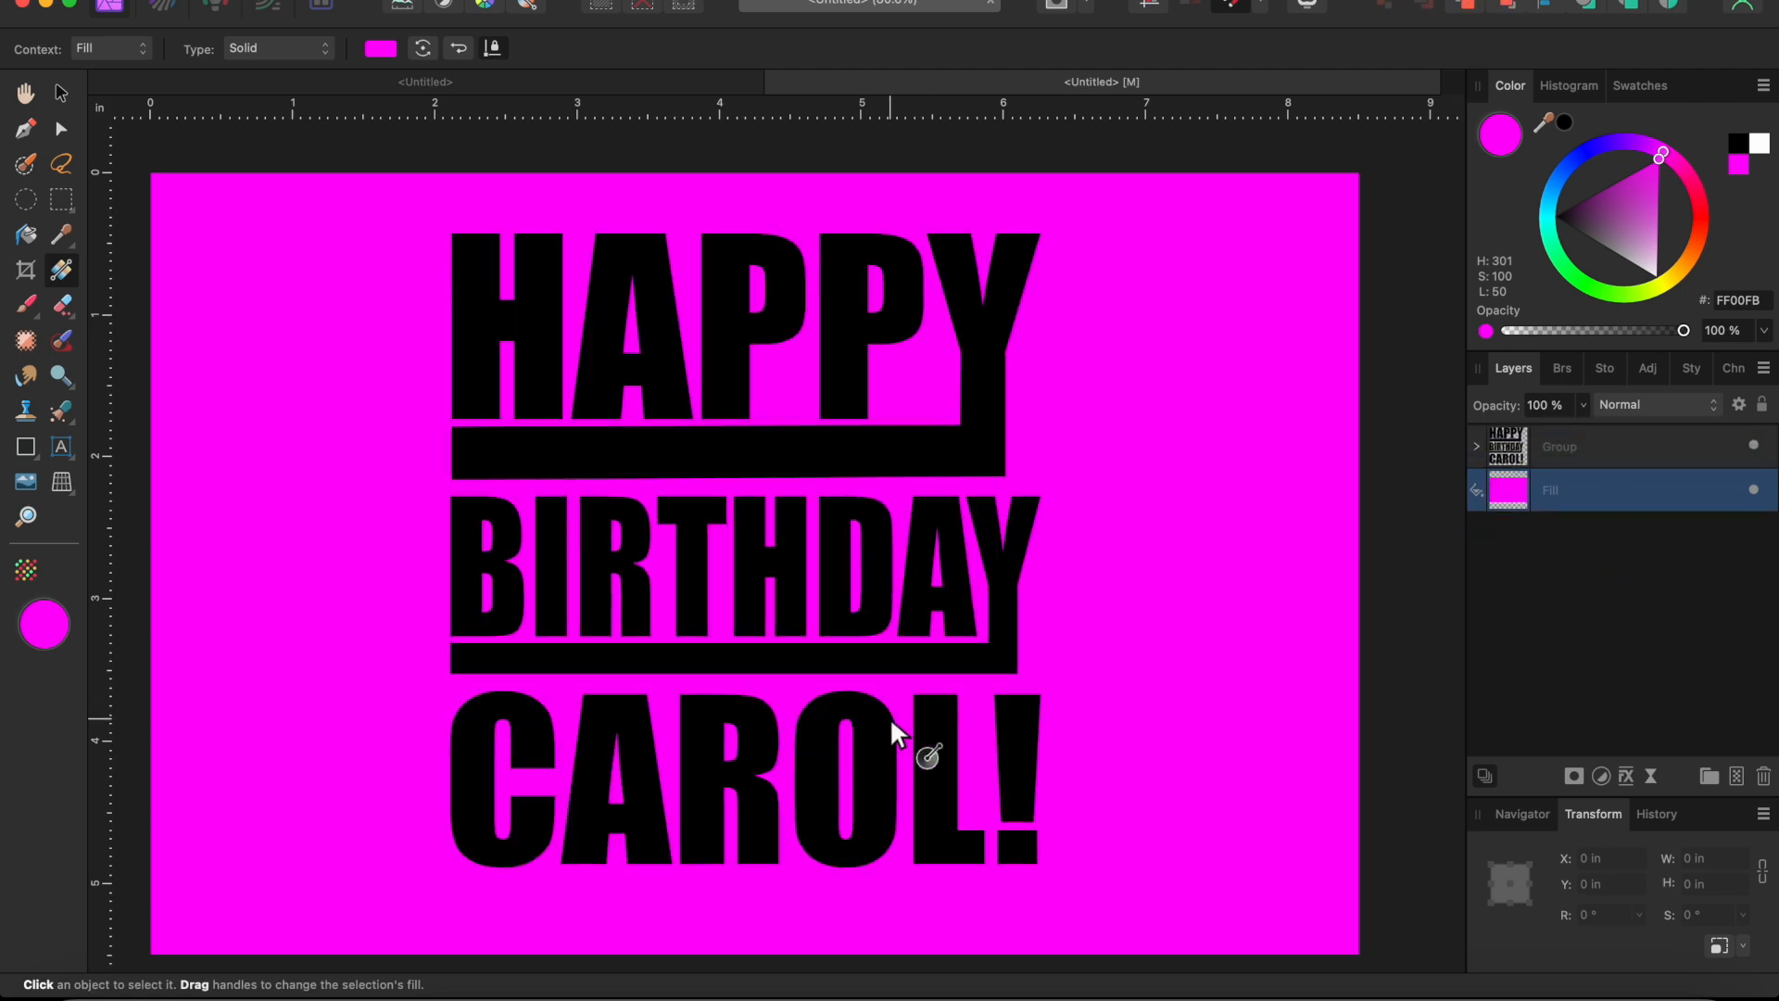
# Change the background fill to a linear gradient running vertically from near the page's top edge to near its bottom edge
pyautogui.hscroll(-2, 328, 417)
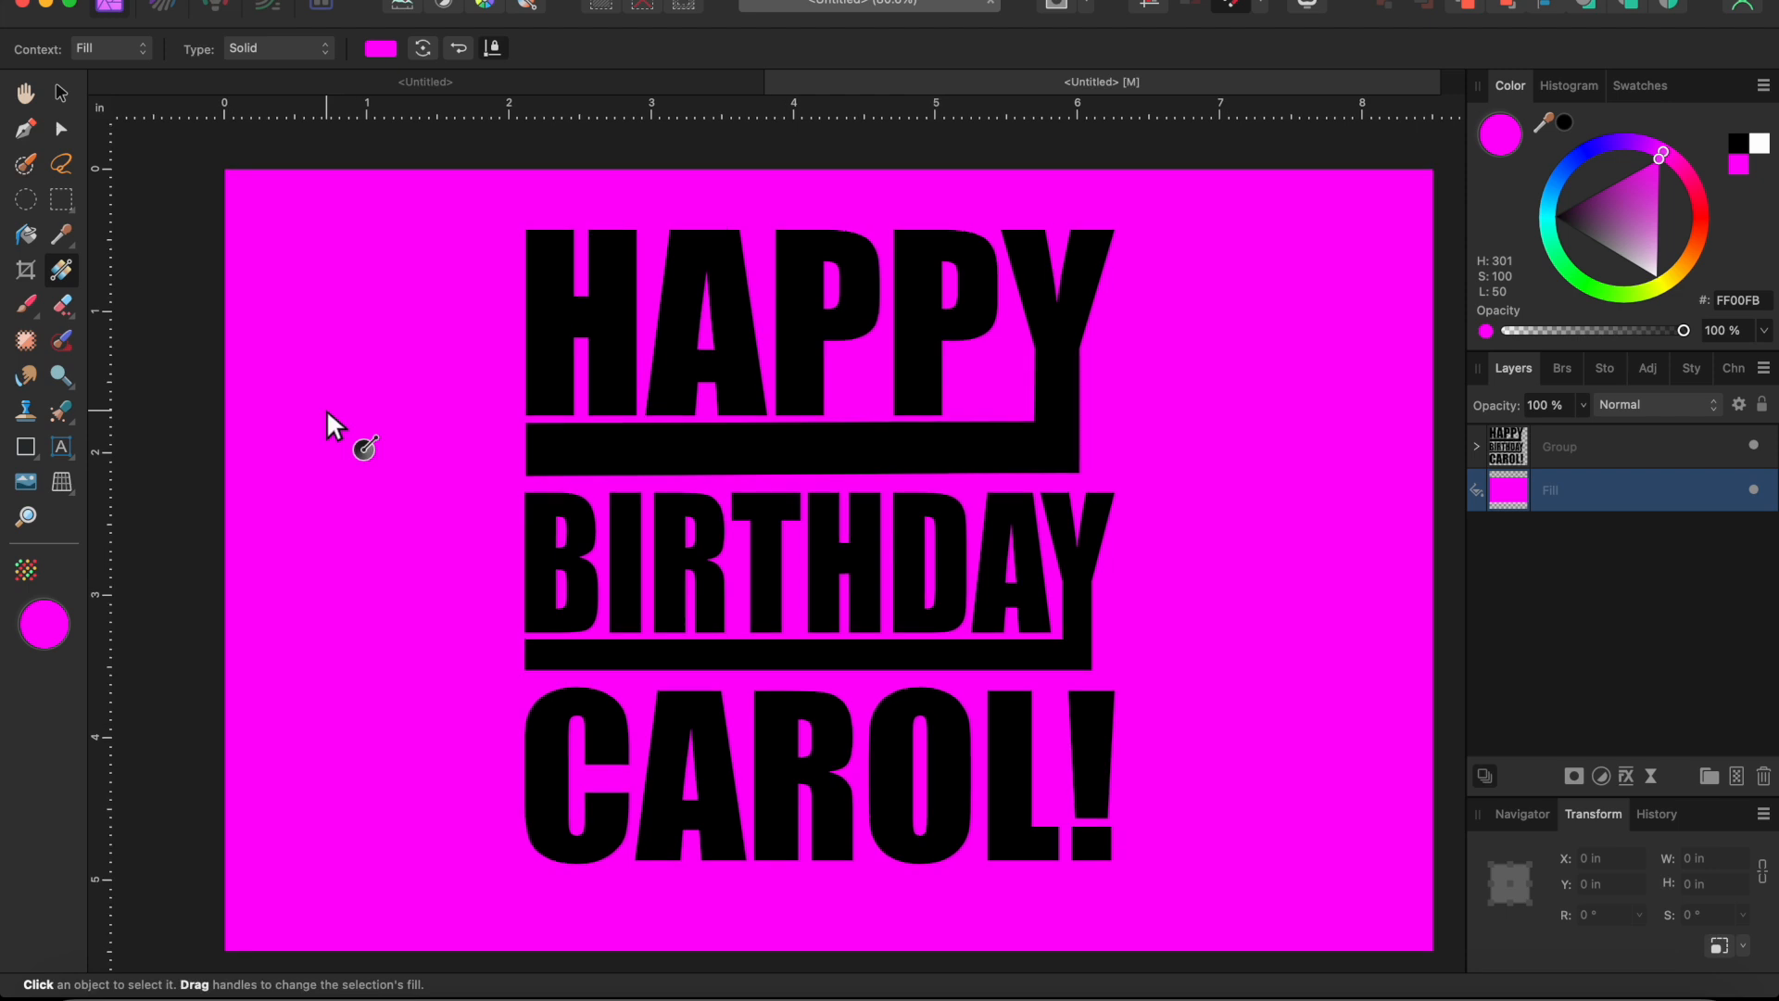
pyautogui.click(246, 48)
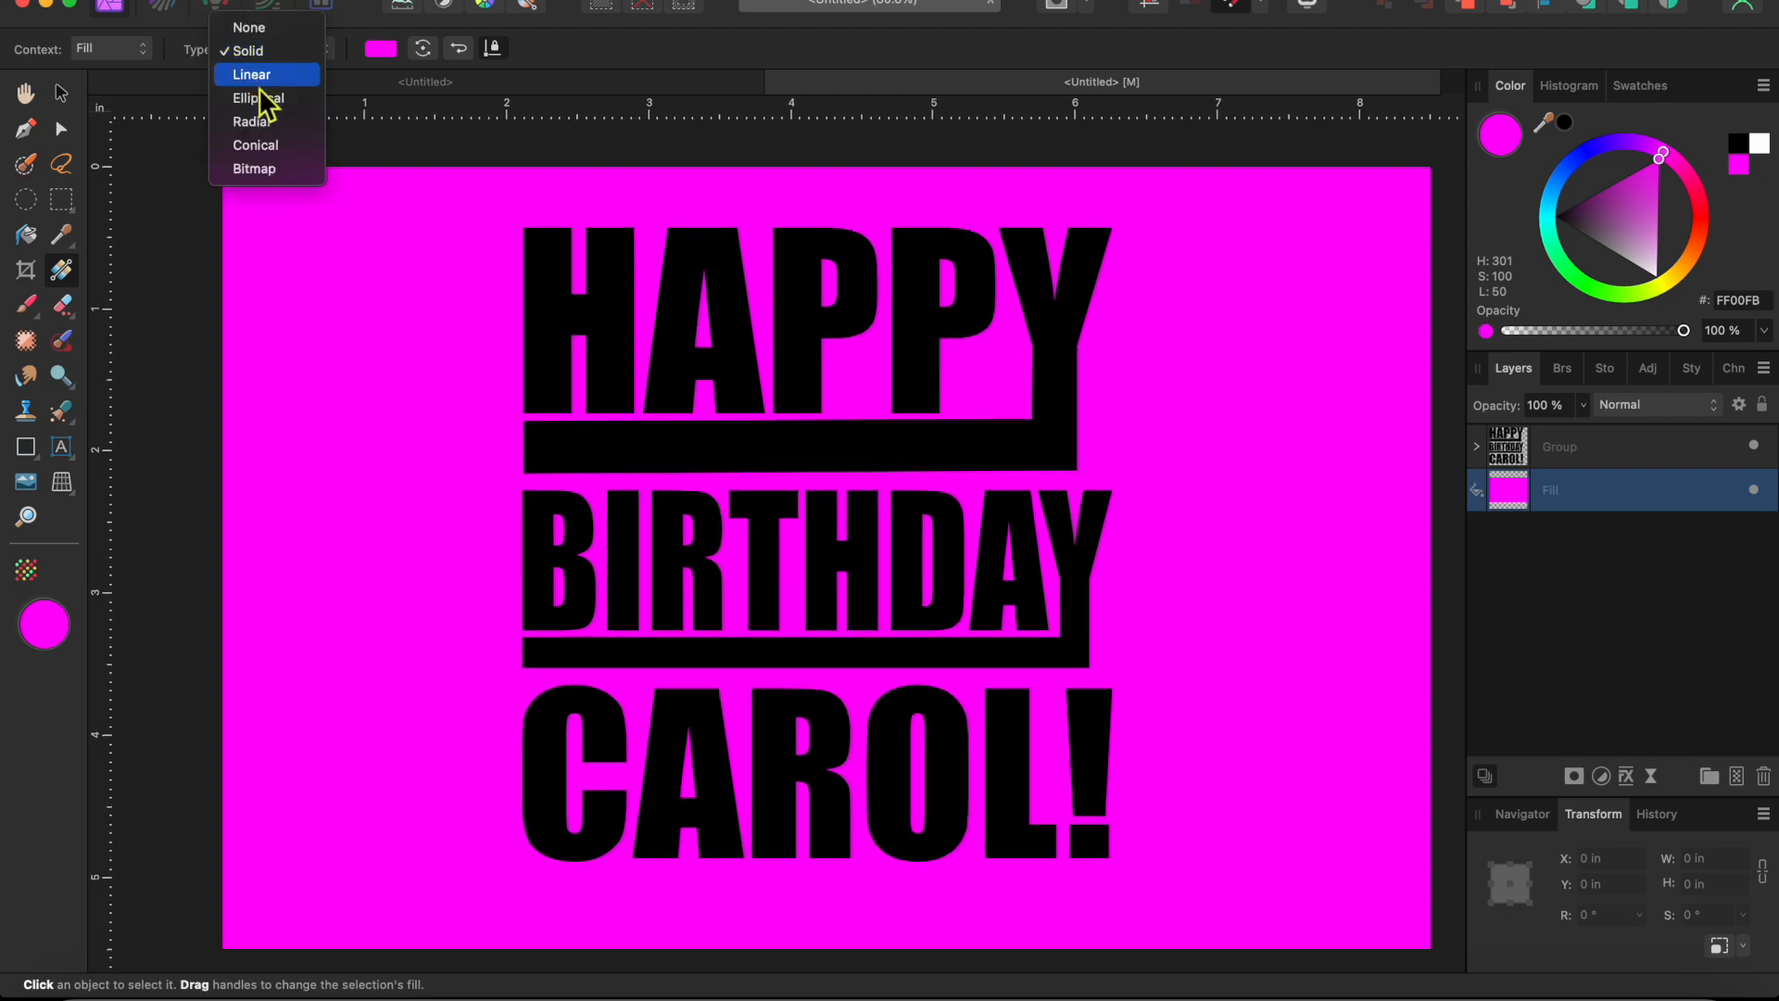
pyautogui.click(259, 76)
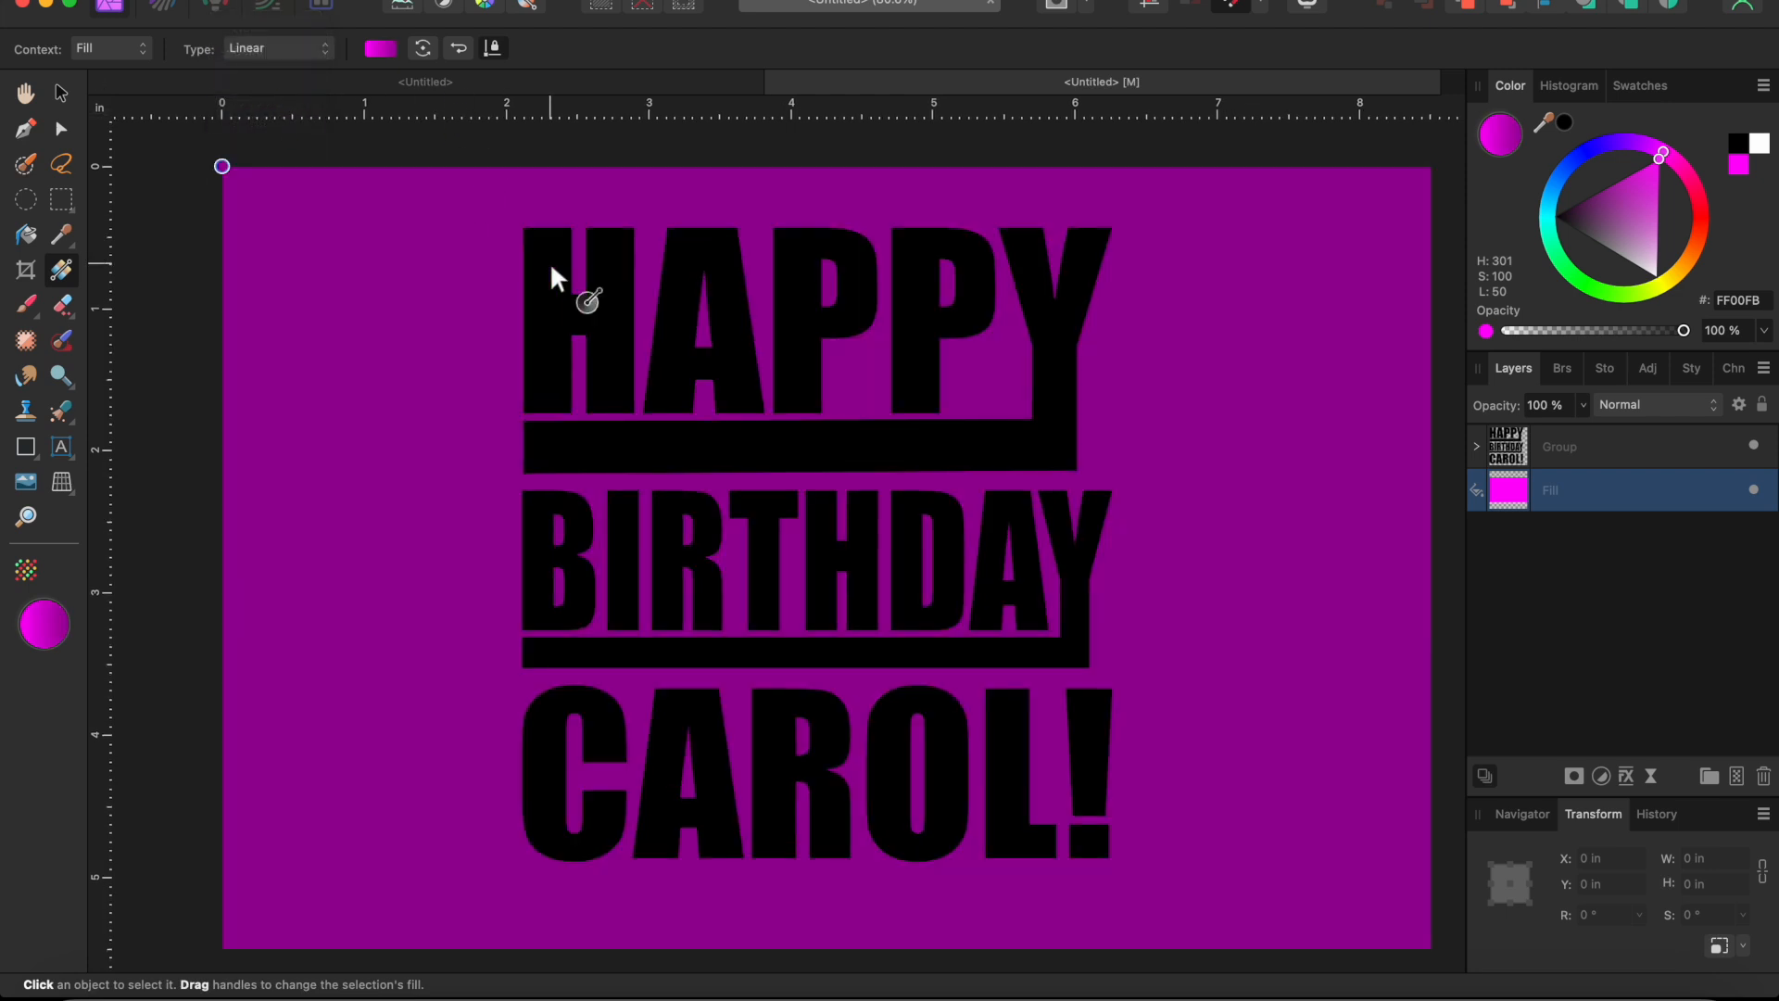
pyautogui.moveTo(808, 190); pyautogui.dragTo(815, 923)
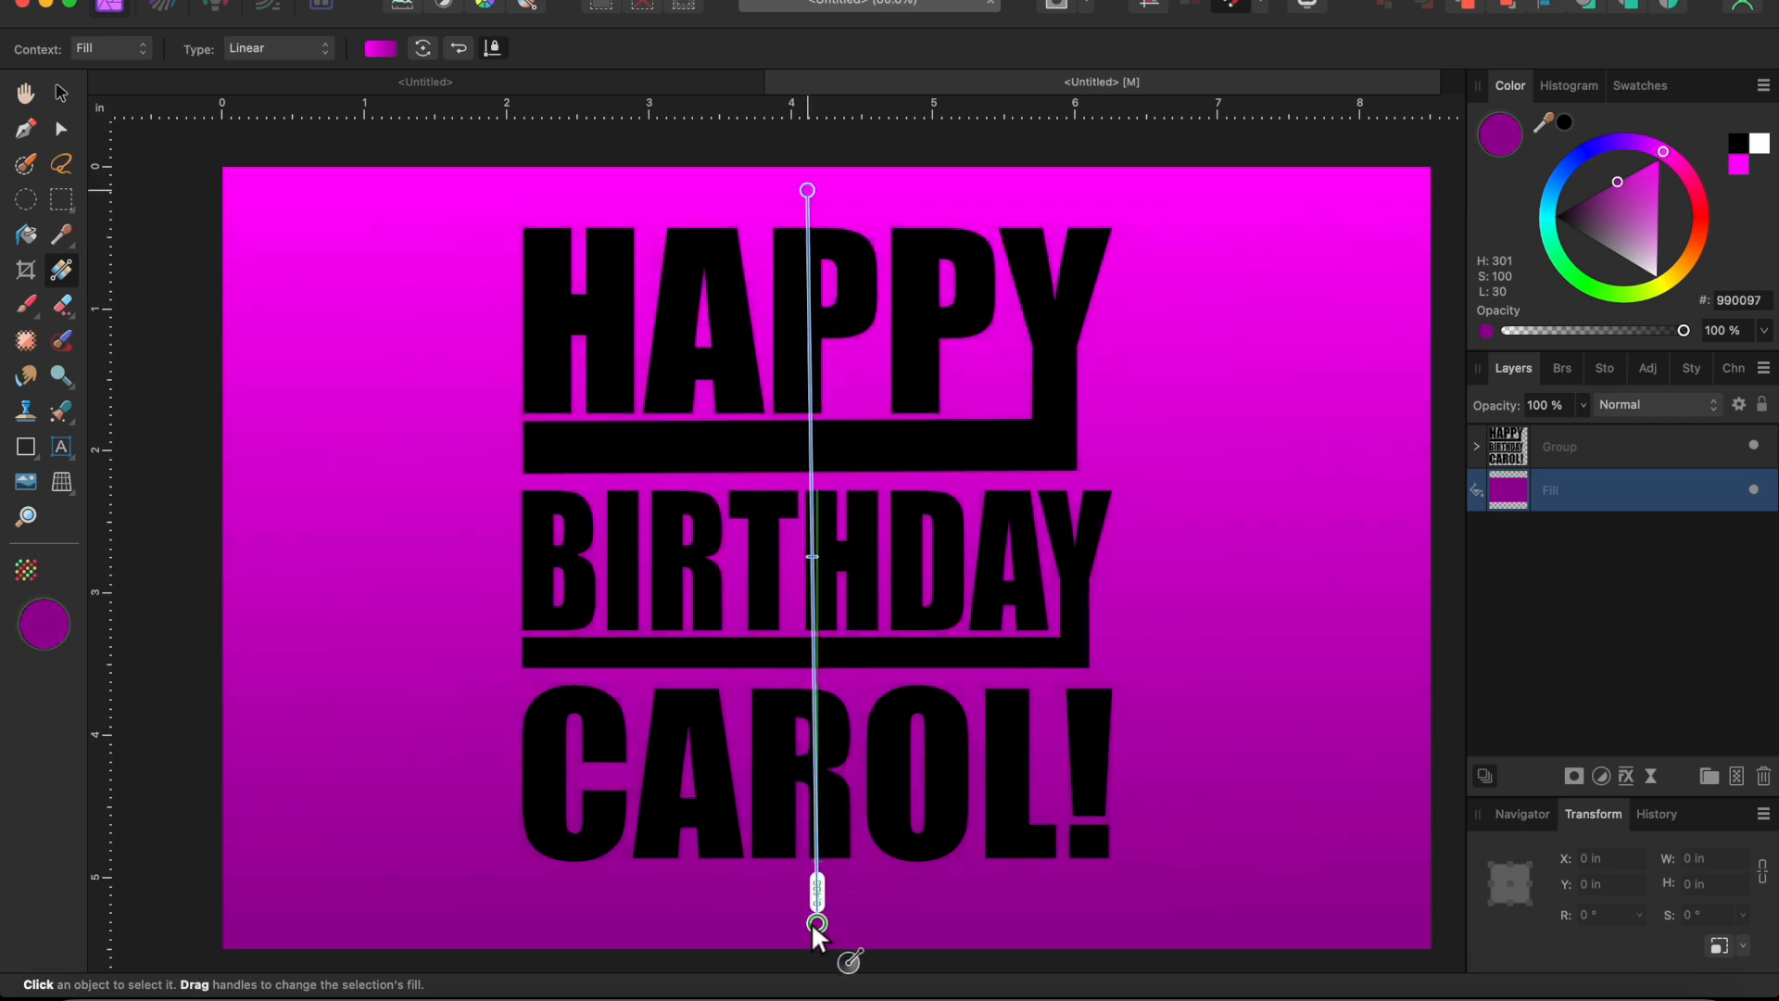
# Set the background gradient's end stop to magenta FF00FB
pyautogui.click(380, 50)
pyautogui.click(674, 146)
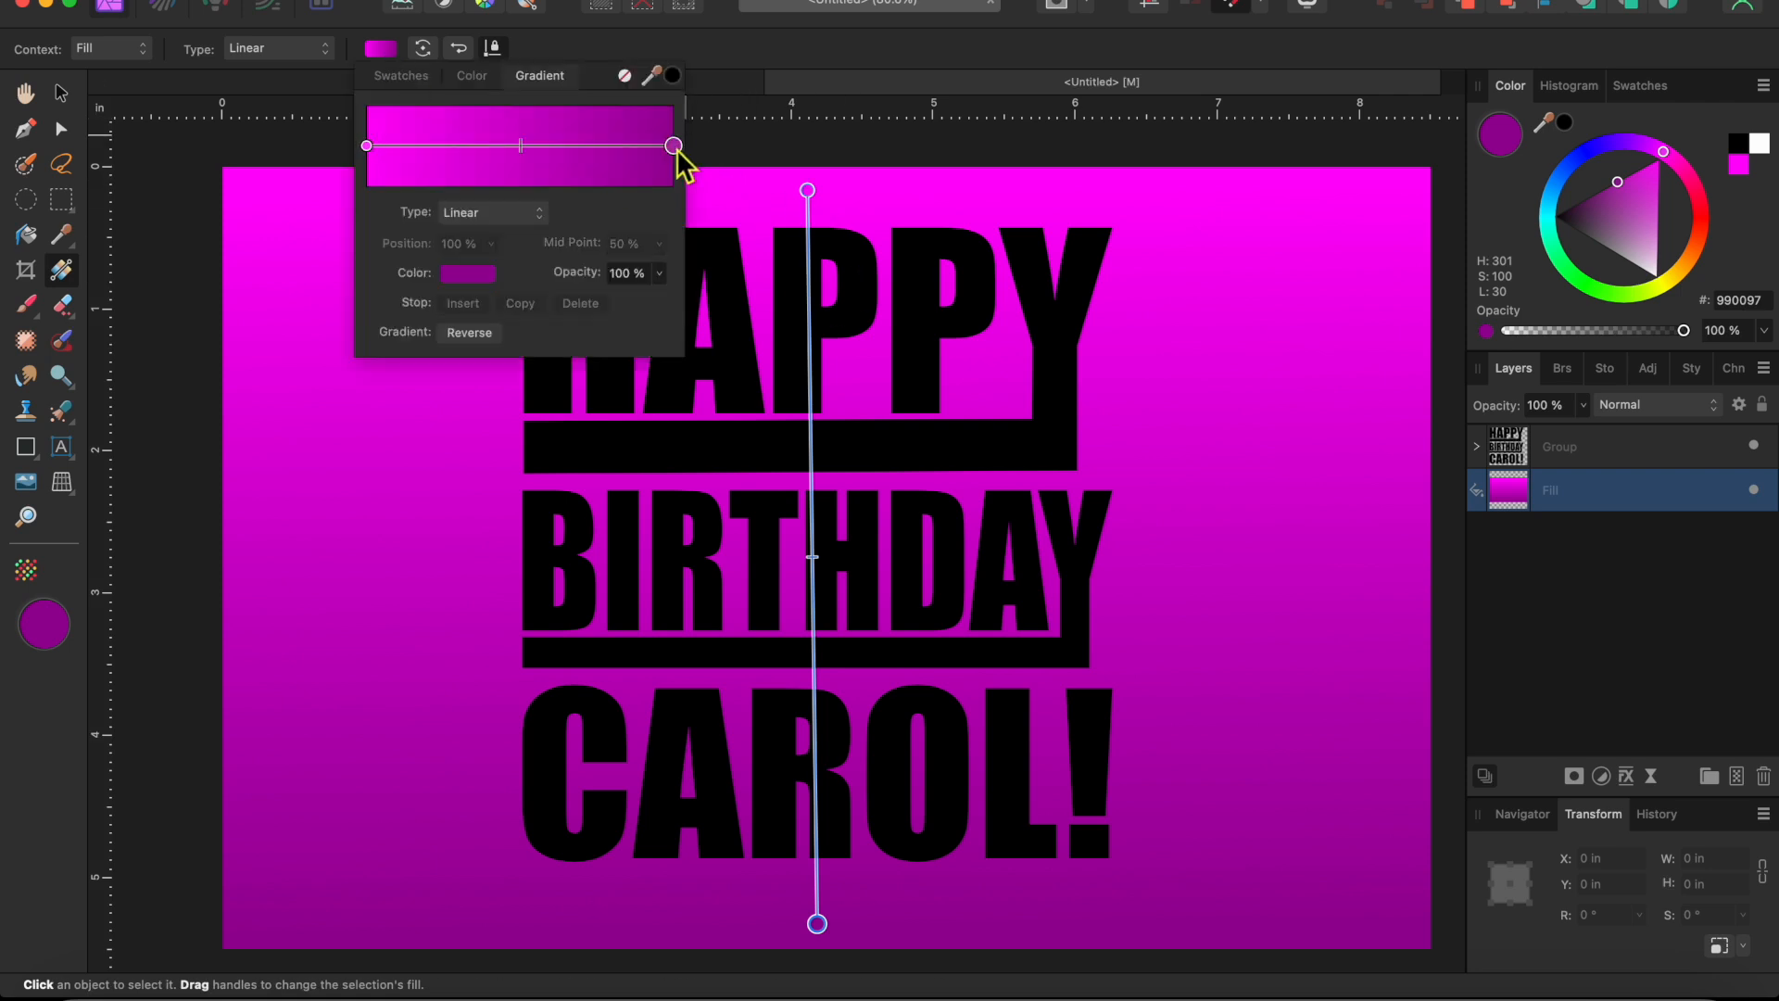
pyautogui.click(472, 273)
pyautogui.moveTo(574, 431); pyautogui.dragTo(612, 389)
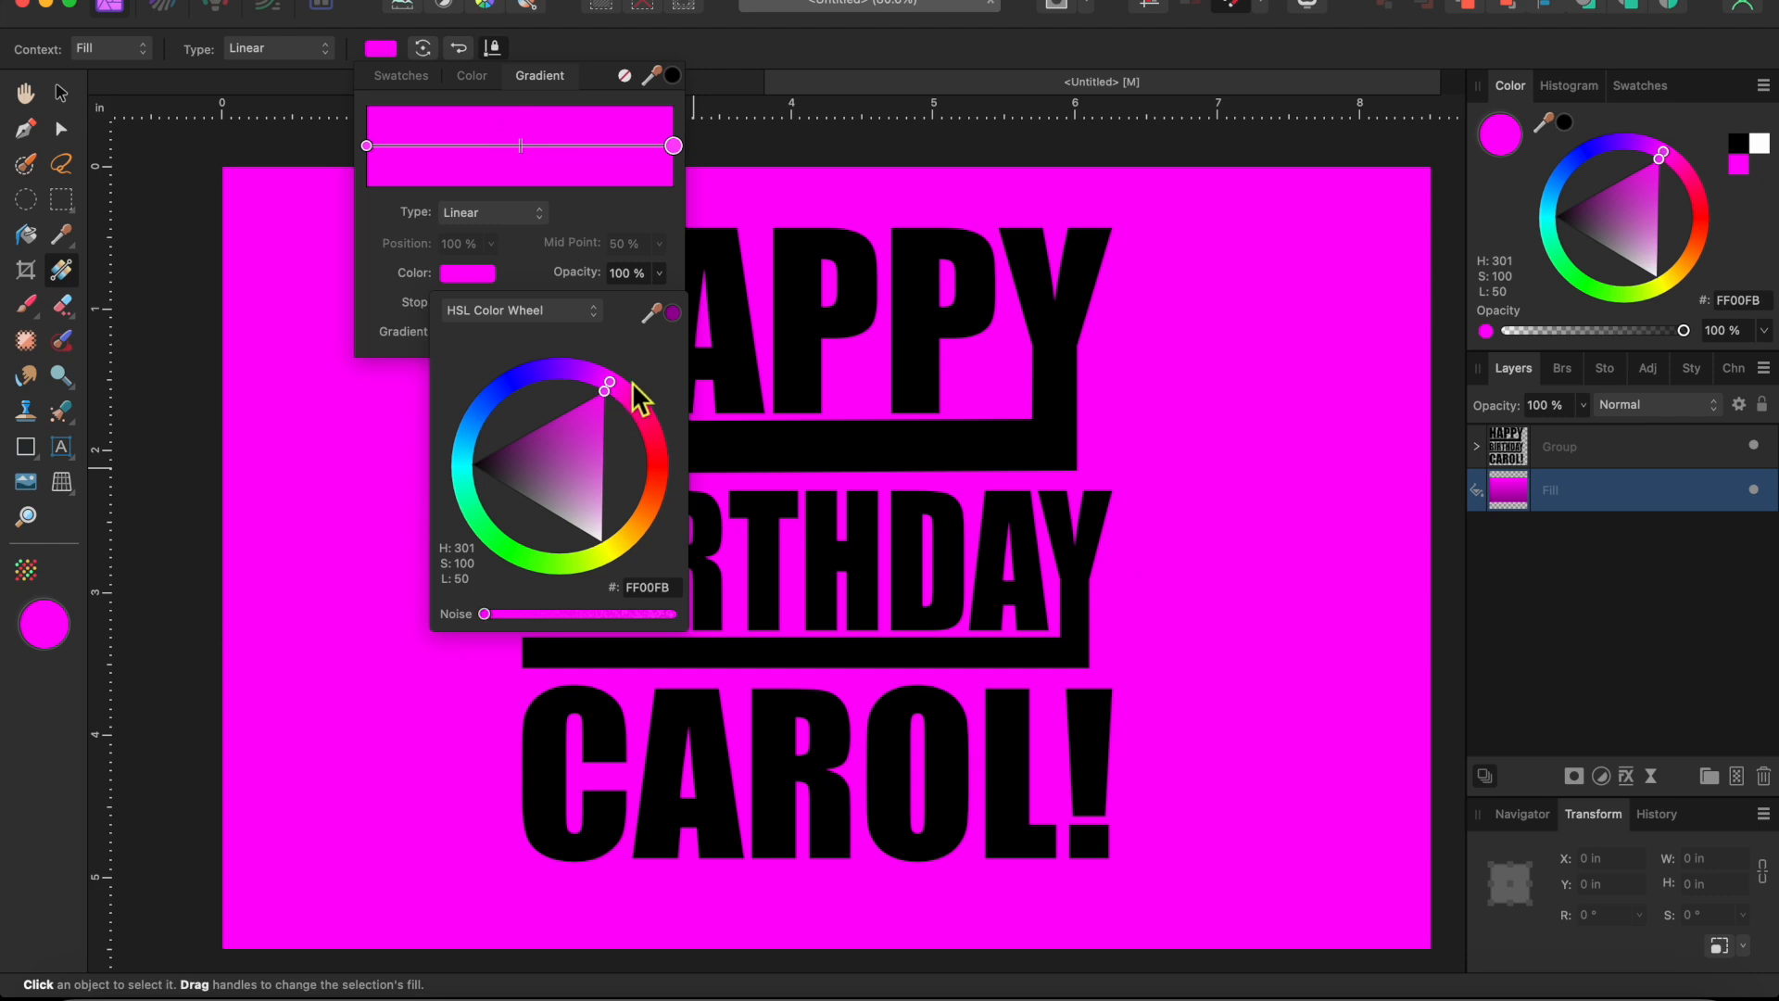
# Set the background gradient's start stop to yellow FFFE00
pyautogui.click(368, 146)
pyautogui.click(471, 277)
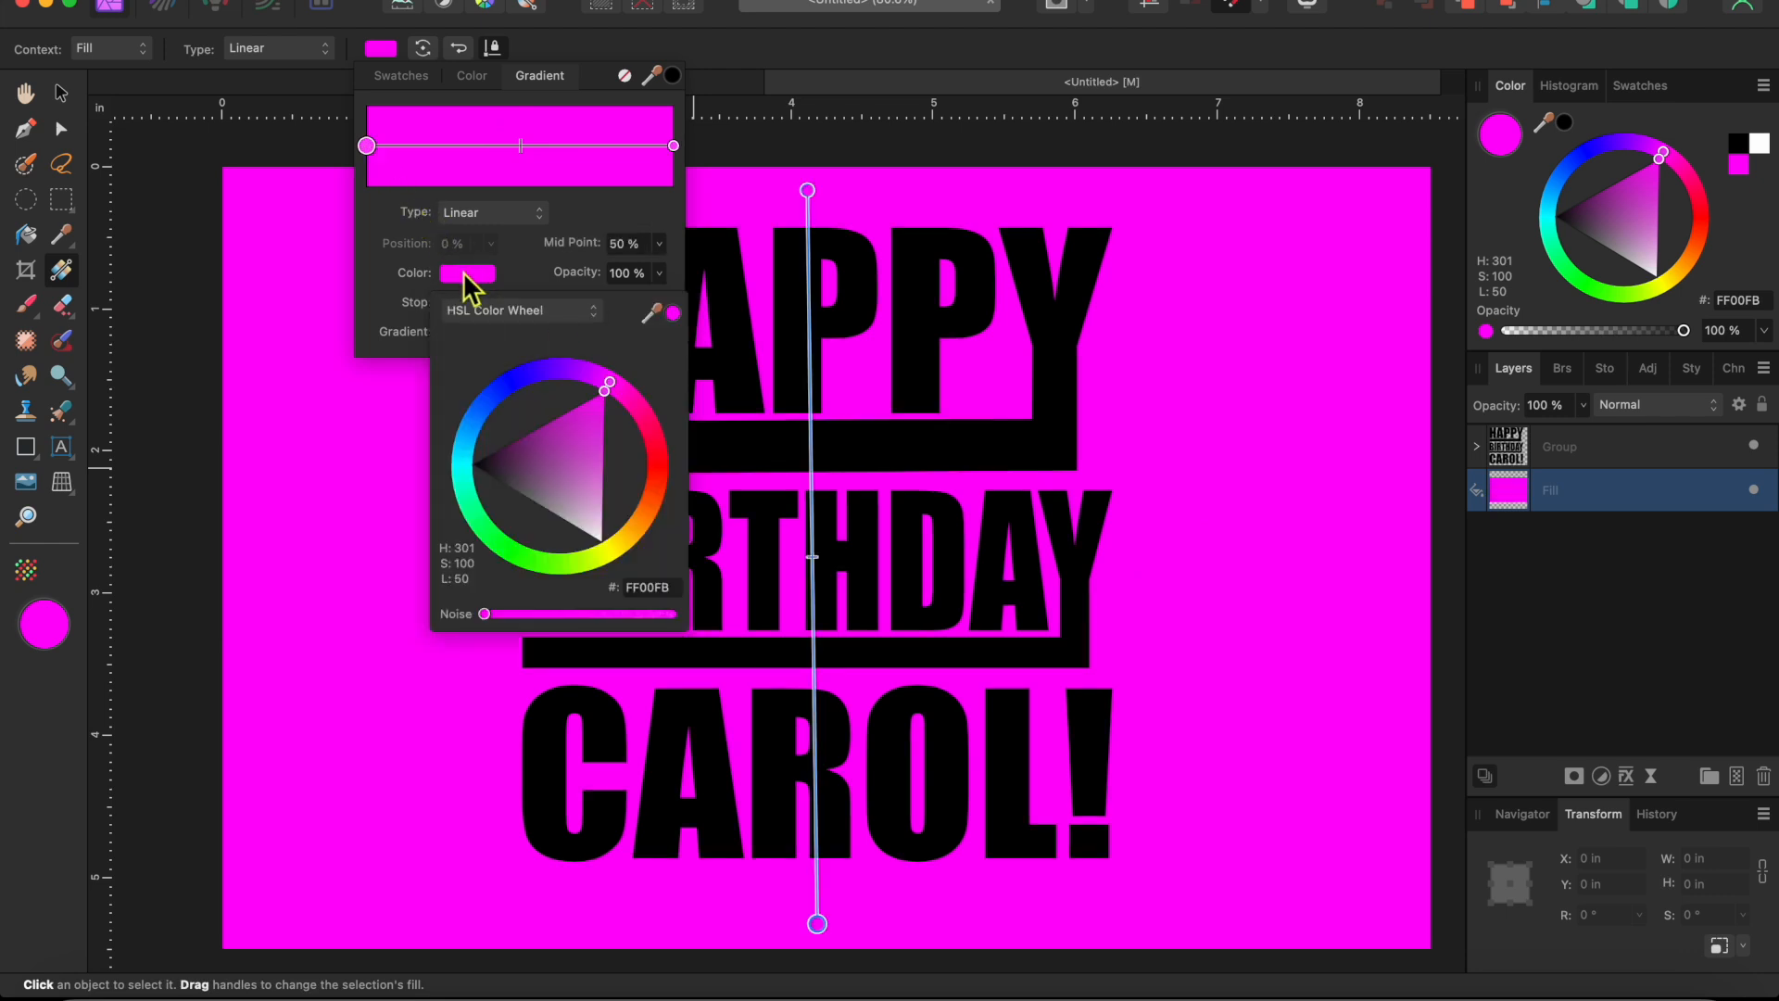
pyautogui.click(613, 569)
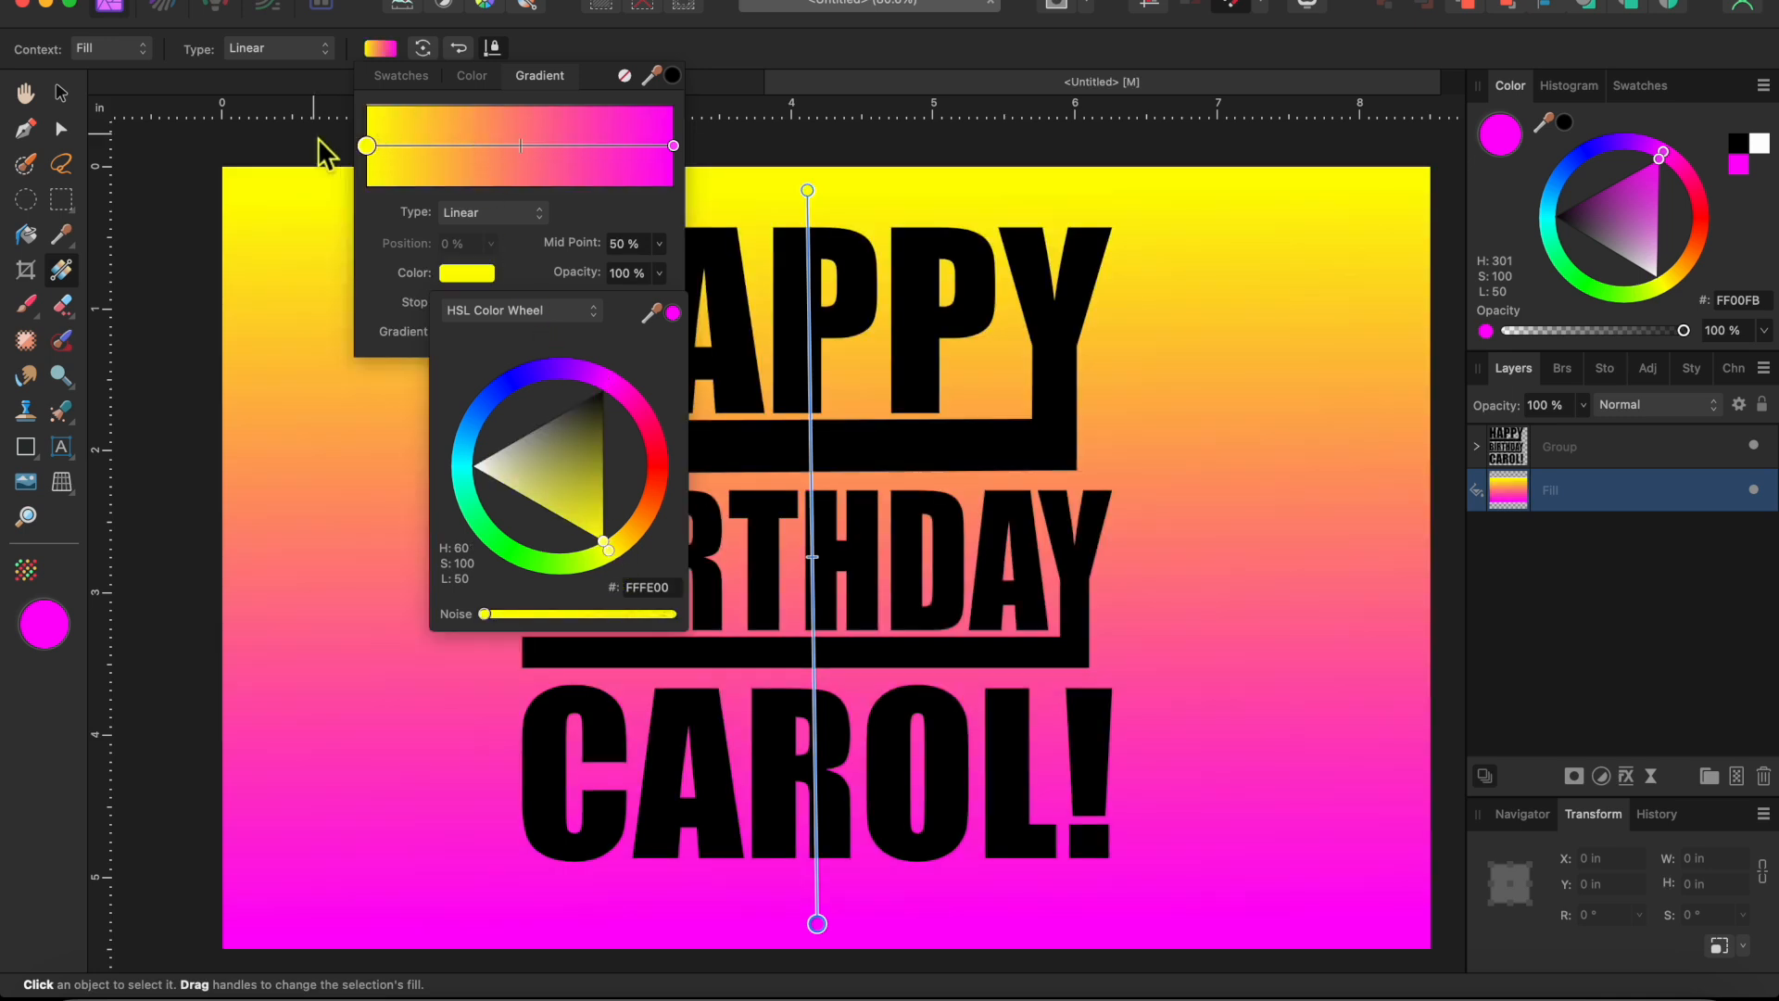
pyautogui.click(319, 137)
# Enlarge the lettering group to about 4.58 by 4.92 in so it nearly fills the page height
pyautogui.click(61, 93)
pyautogui.click(810, 393)
pyautogui.moveTo(1120, 855); pyautogui.dragTo(1159, 901)
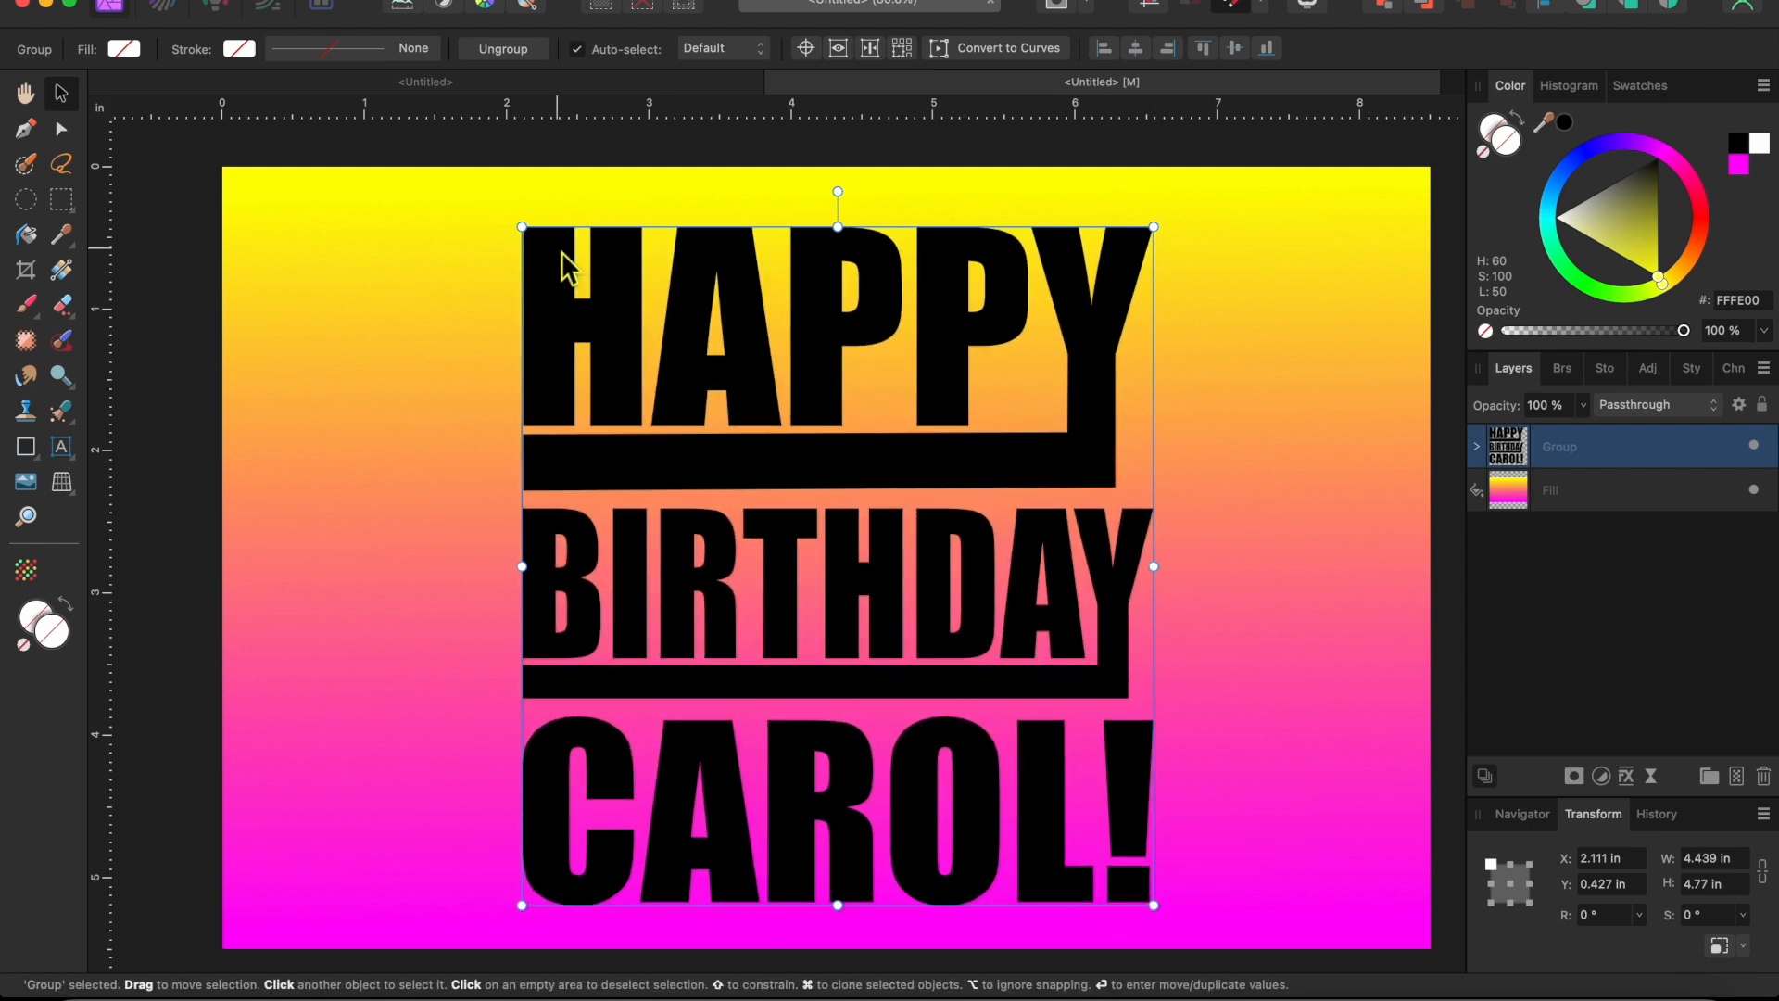
pyautogui.moveTo(520, 231); pyautogui.dragTo(500, 206)
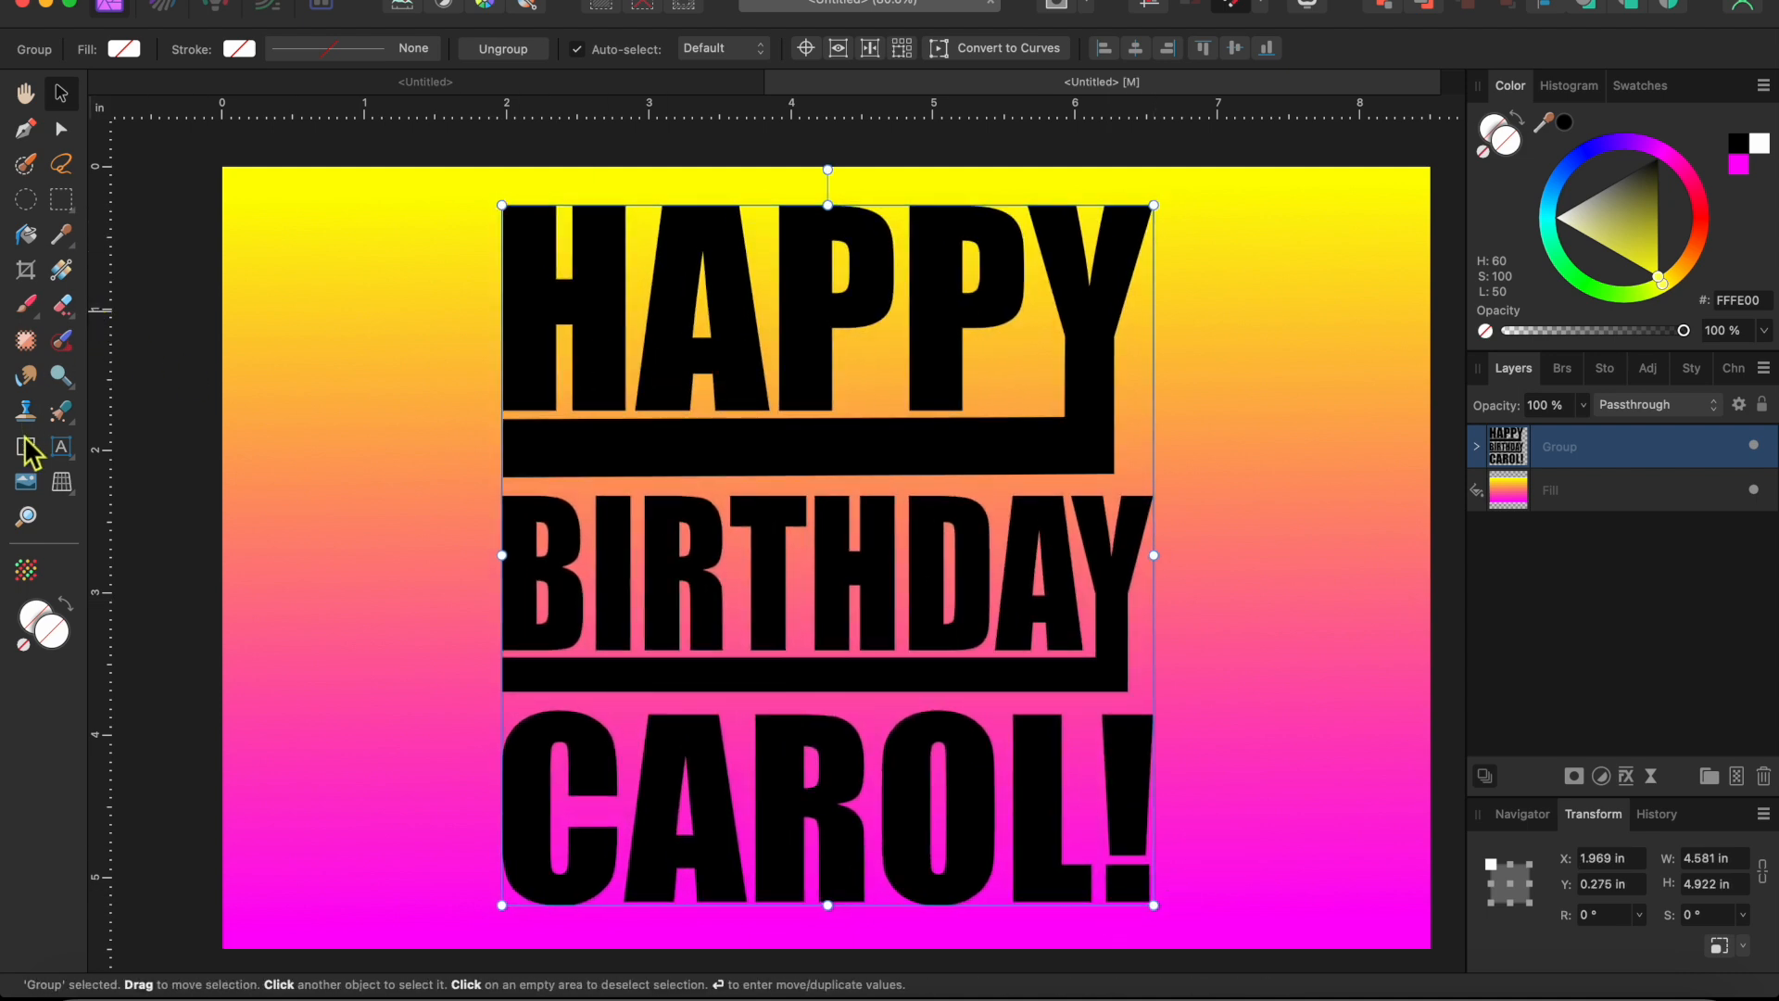
# Place the image pexels-mccutcheon-1174952.jpg over the lettering at about 7.88 by 5.25 in
pyautogui.click(27, 484)
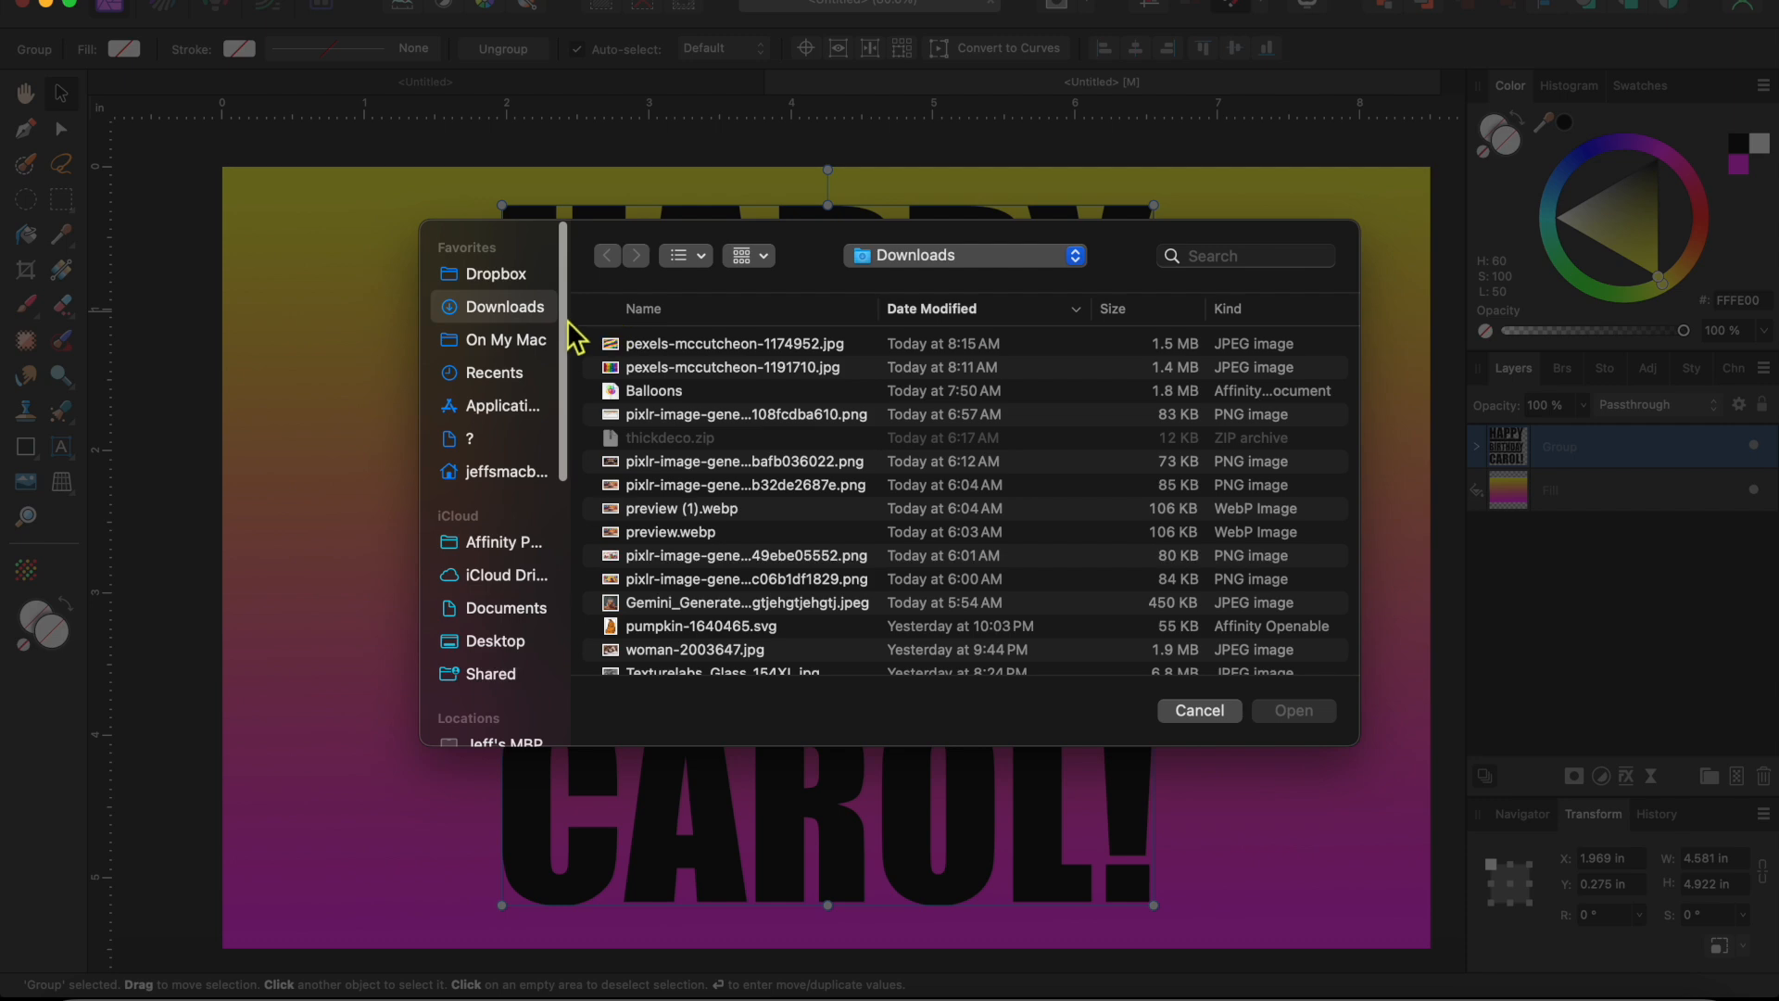
pyautogui.click(739, 345)
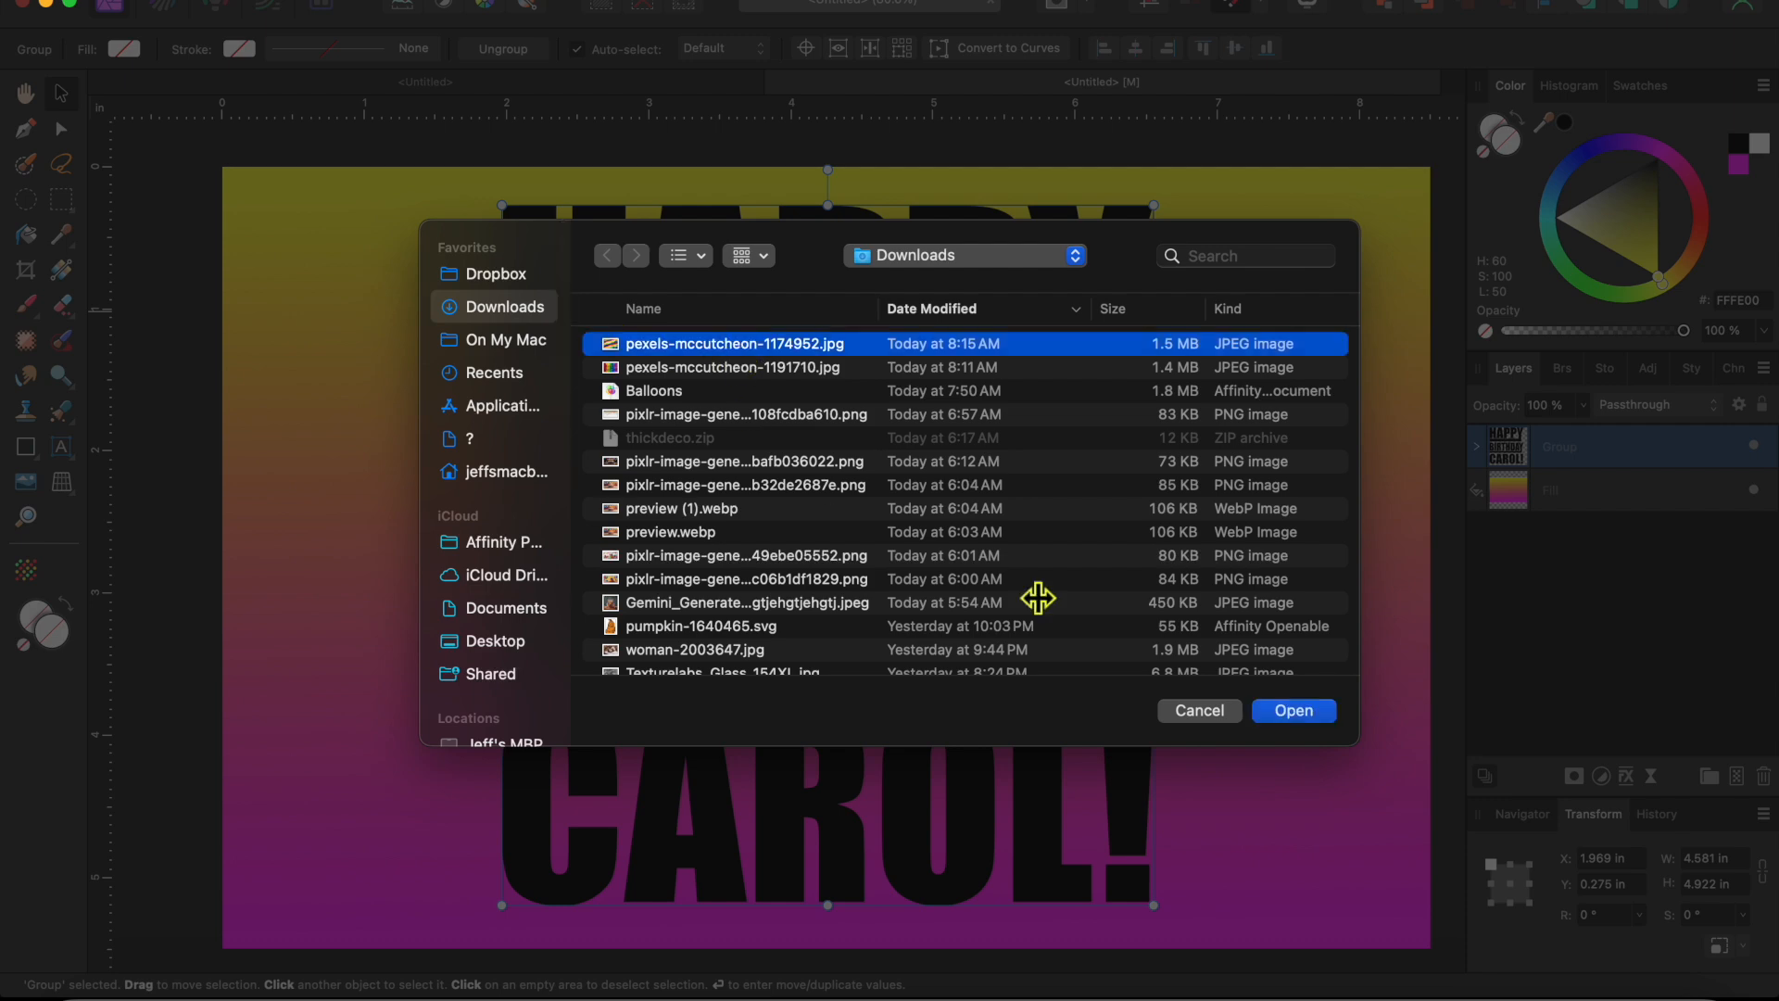
pyautogui.click(1296, 711)
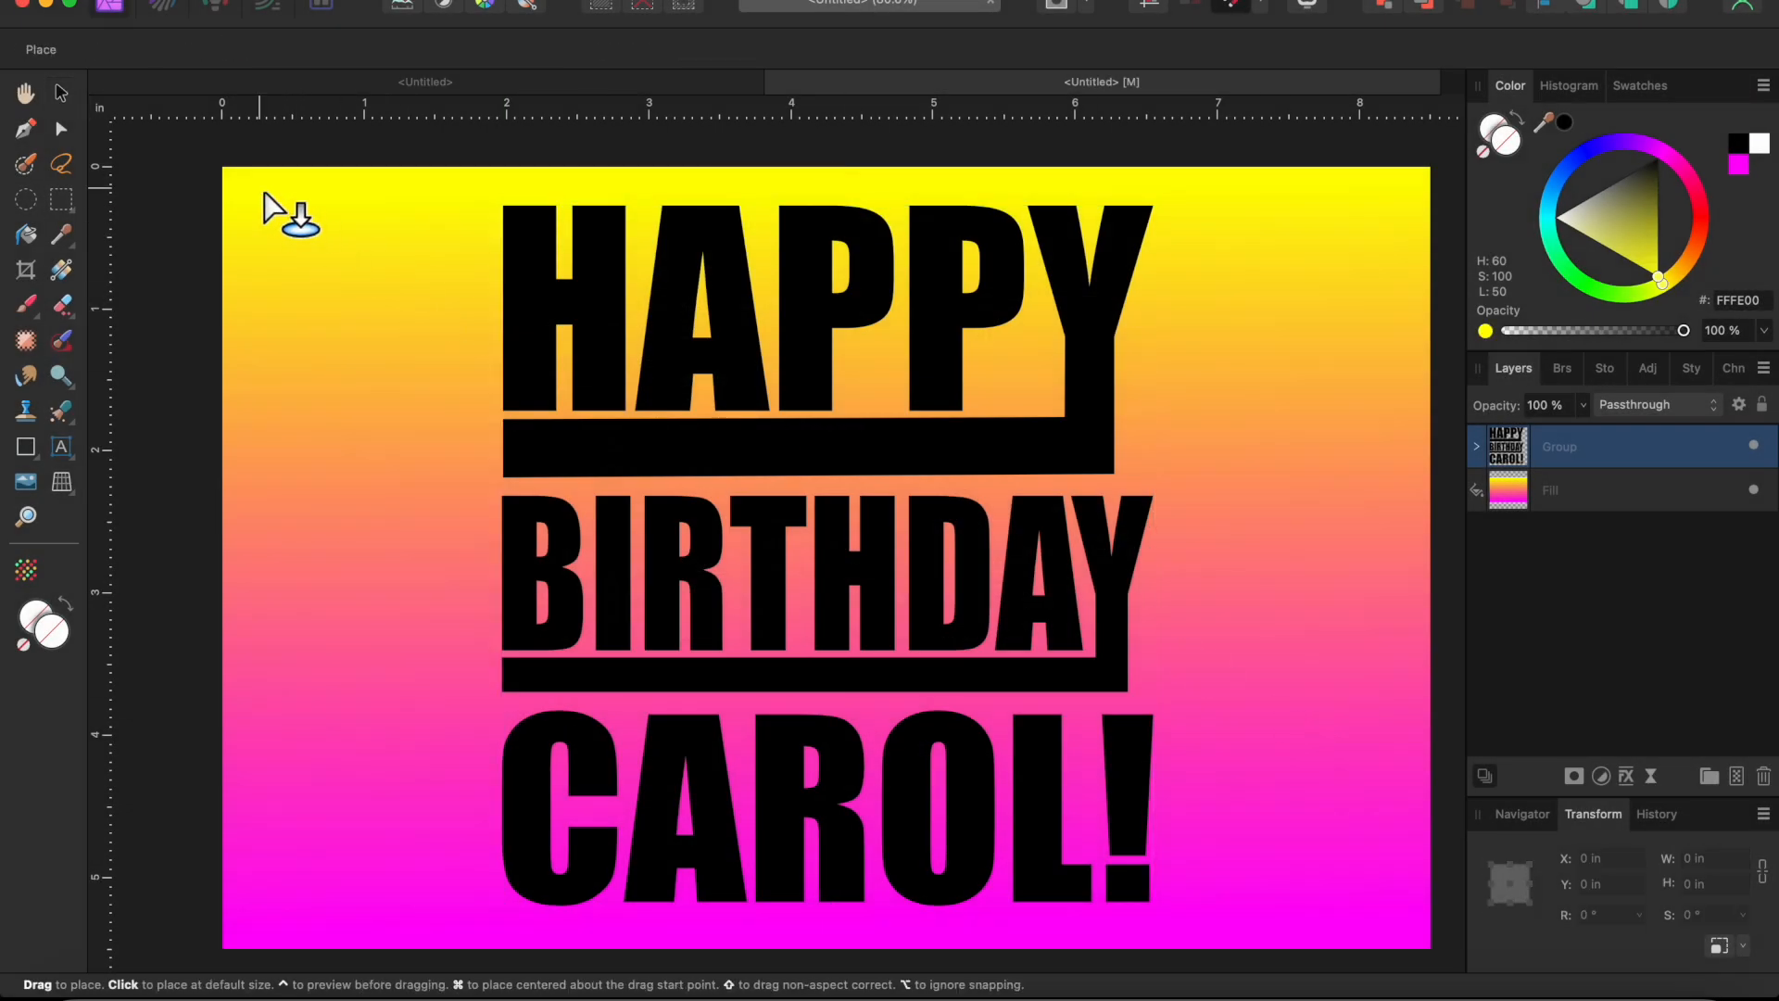
pyautogui.moveTo(258, 189); pyautogui.dragTo(1462, 874)
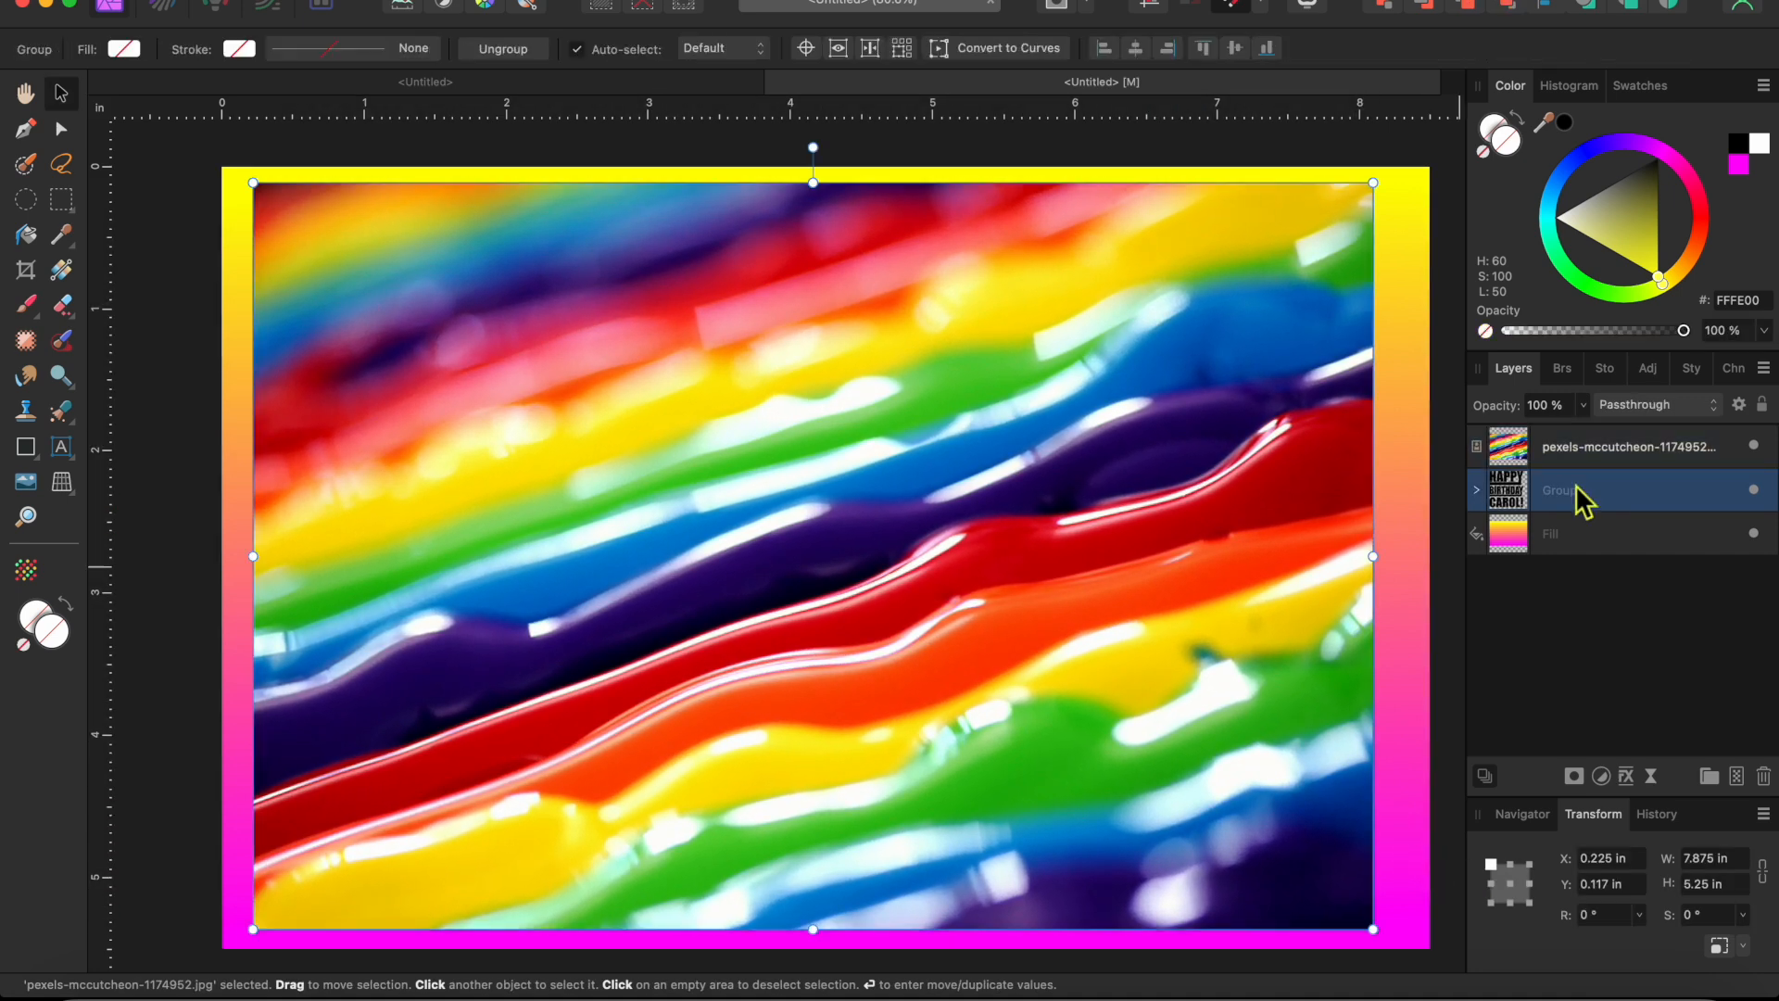
# Rasterize the lettering group and clip the rainbow image inside it
pyautogui.rightClick(1579, 483)
pyautogui.scroll(-5, 1541, 825)
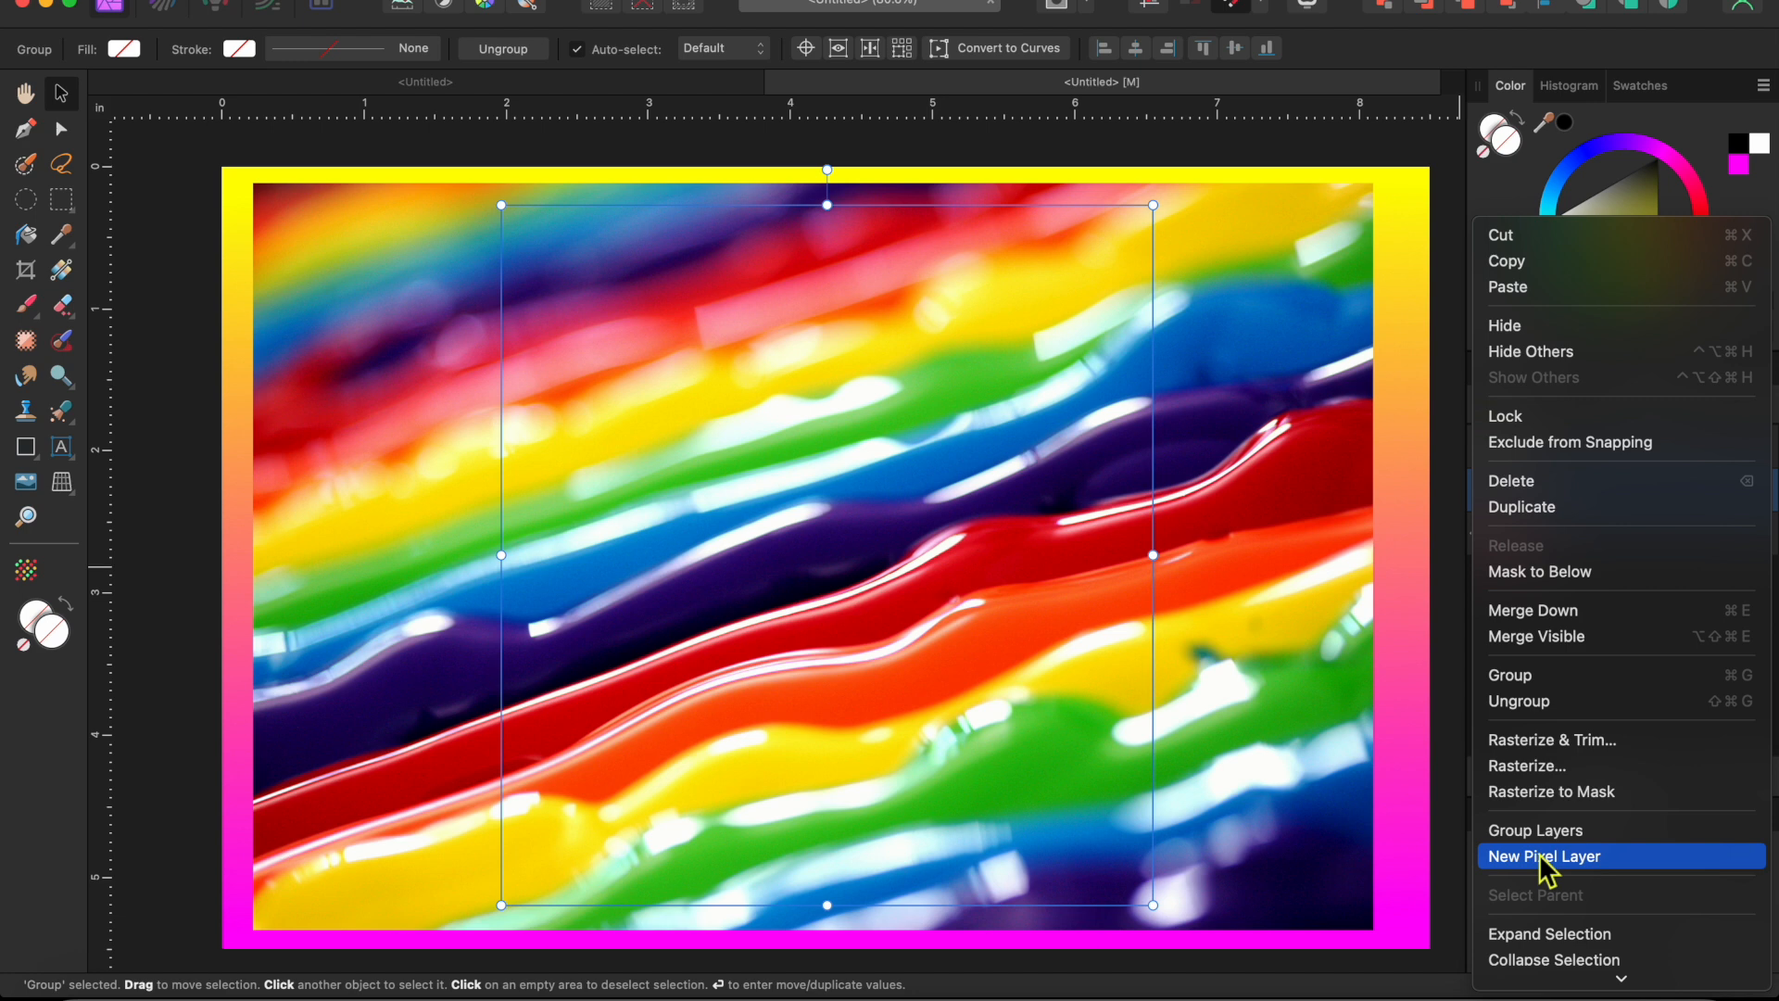
pyautogui.click(1546, 791)
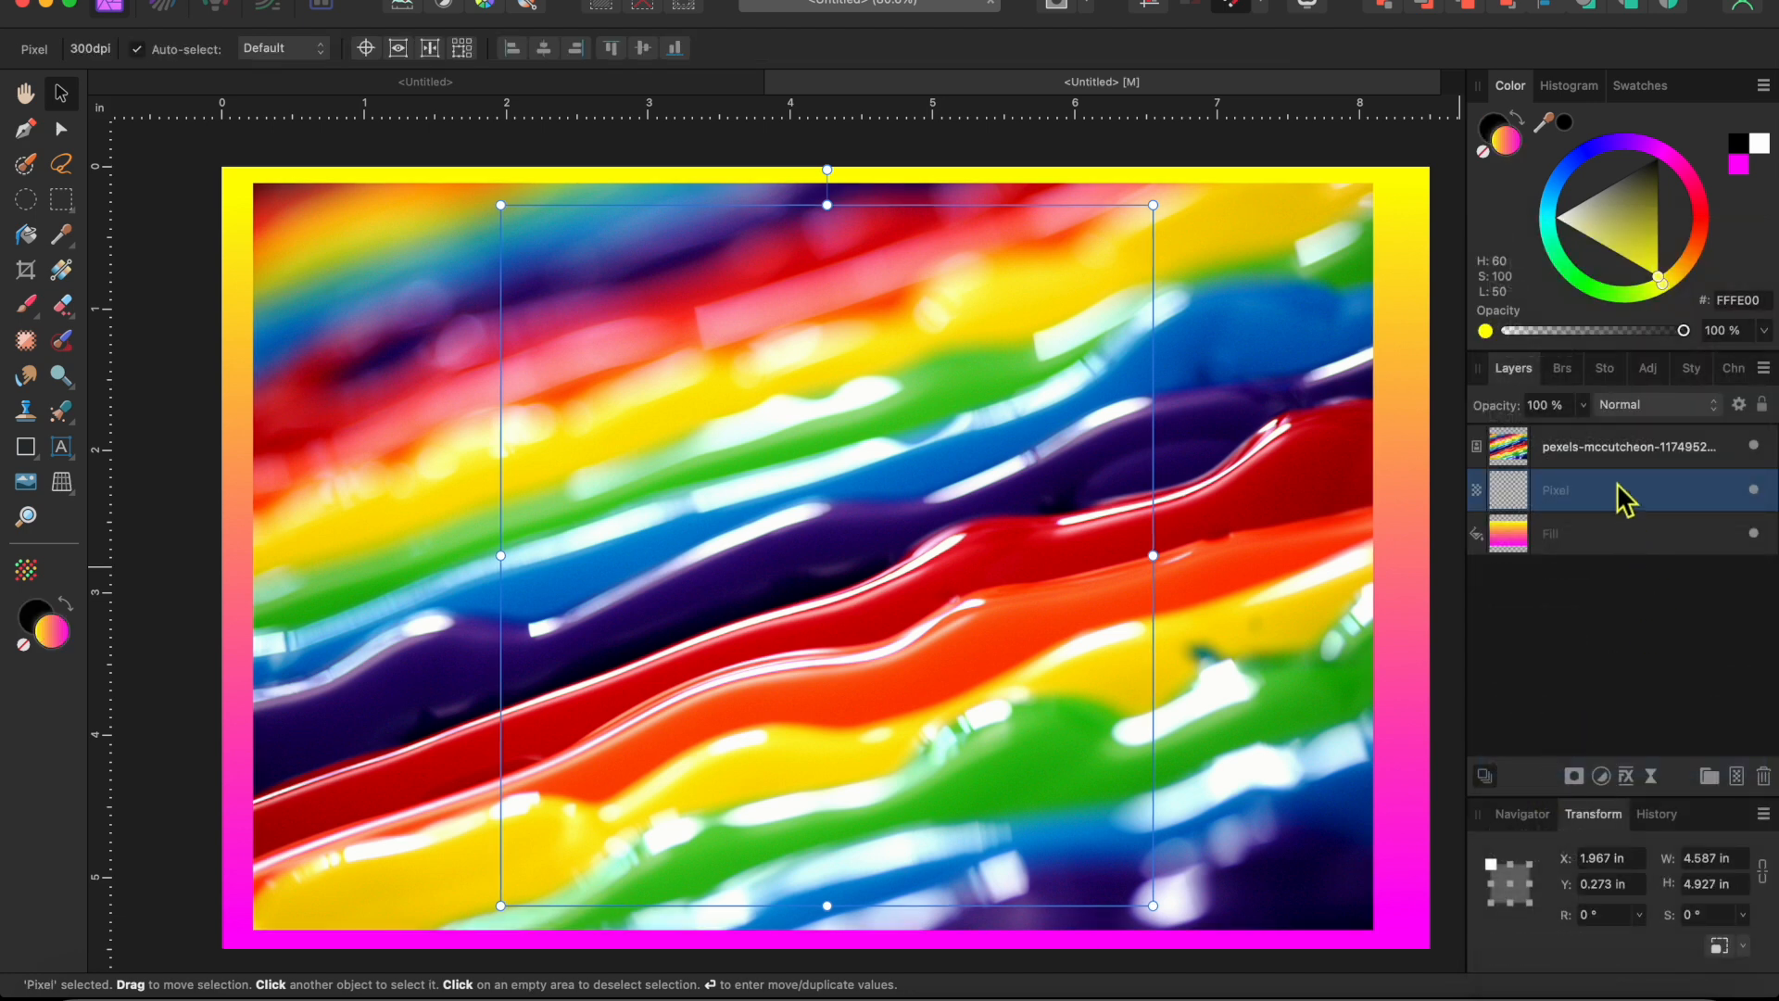
pyautogui.moveTo(1620, 459); pyautogui.dragTo(1621, 504)
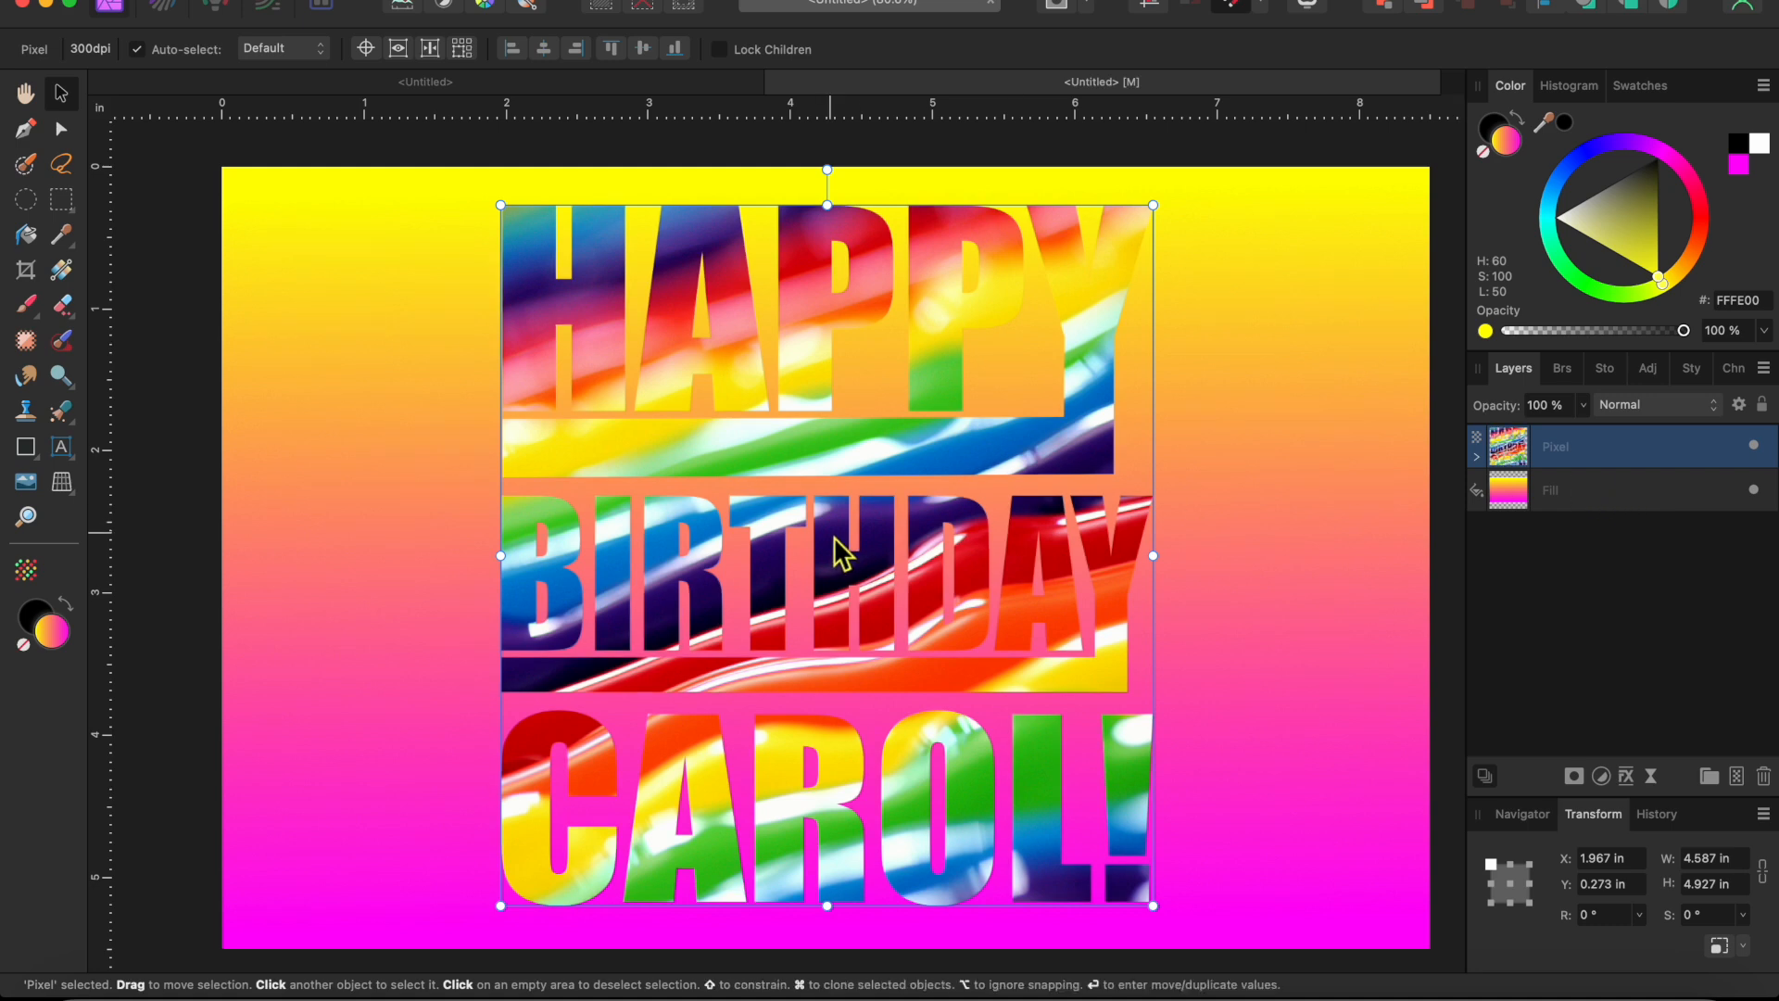
# Apply a 3D layer effect with a 12 px radius to the rainbow lettering
pyautogui.click(1629, 778)
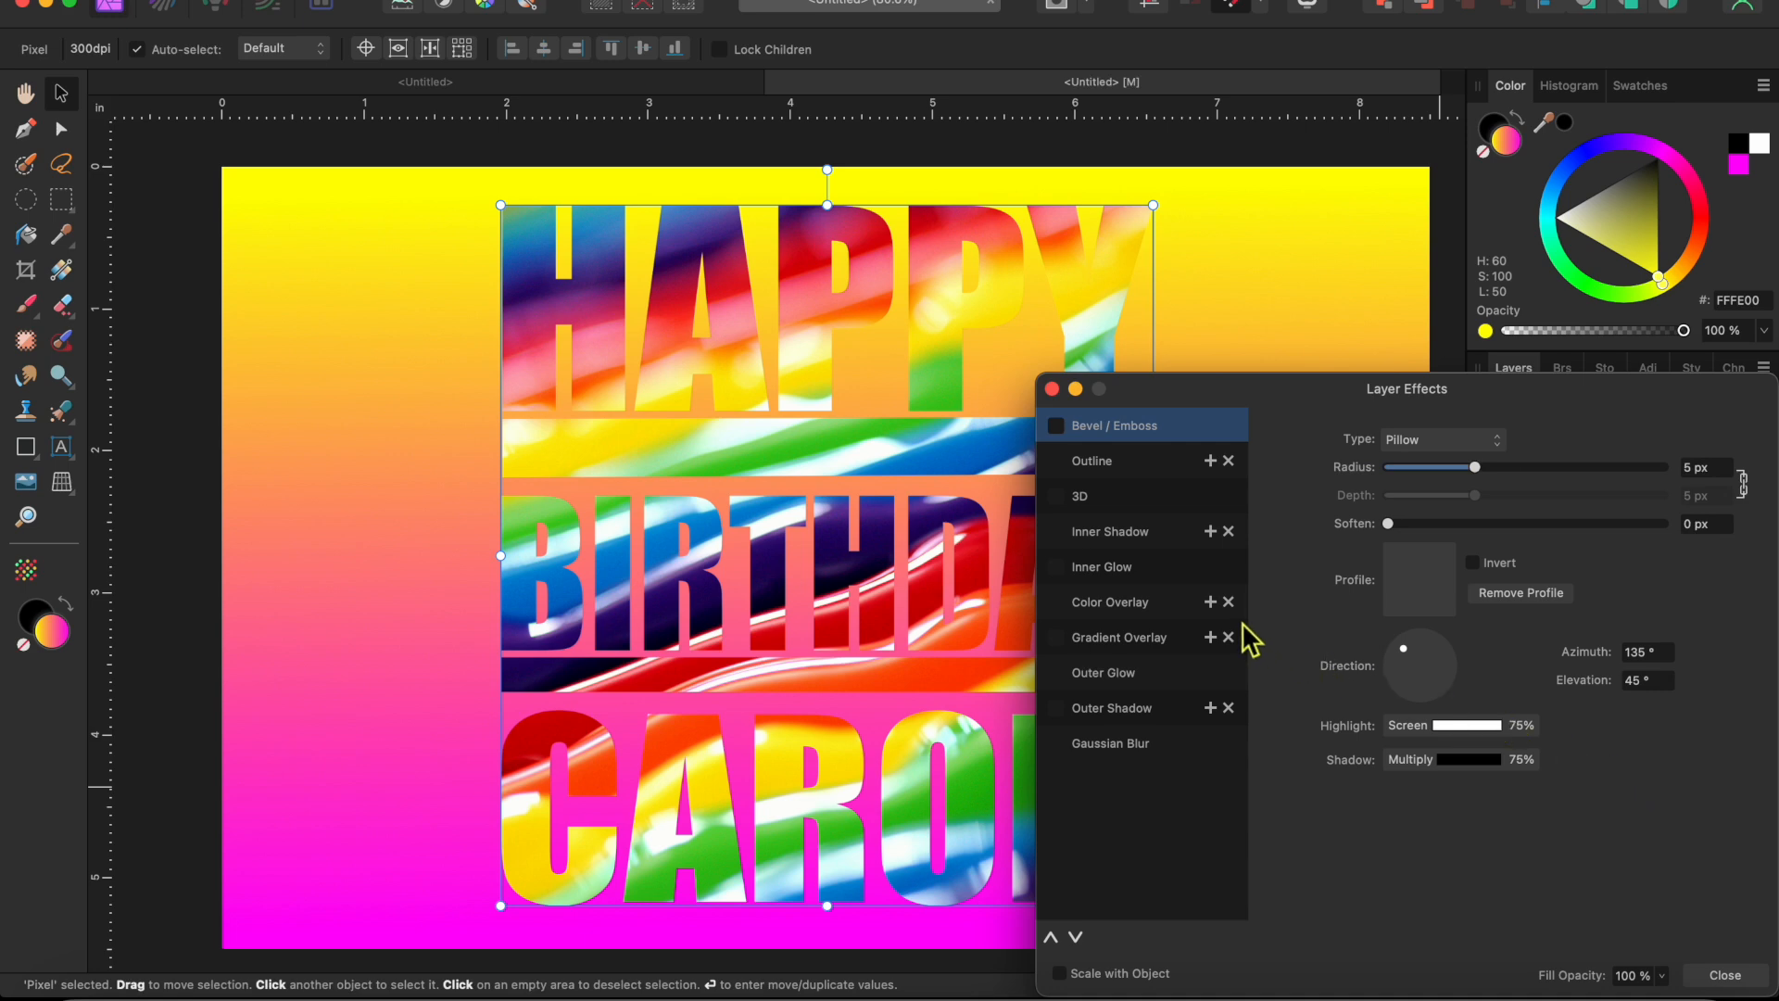
pyautogui.click(1118, 500)
pyautogui.click(1056, 497)
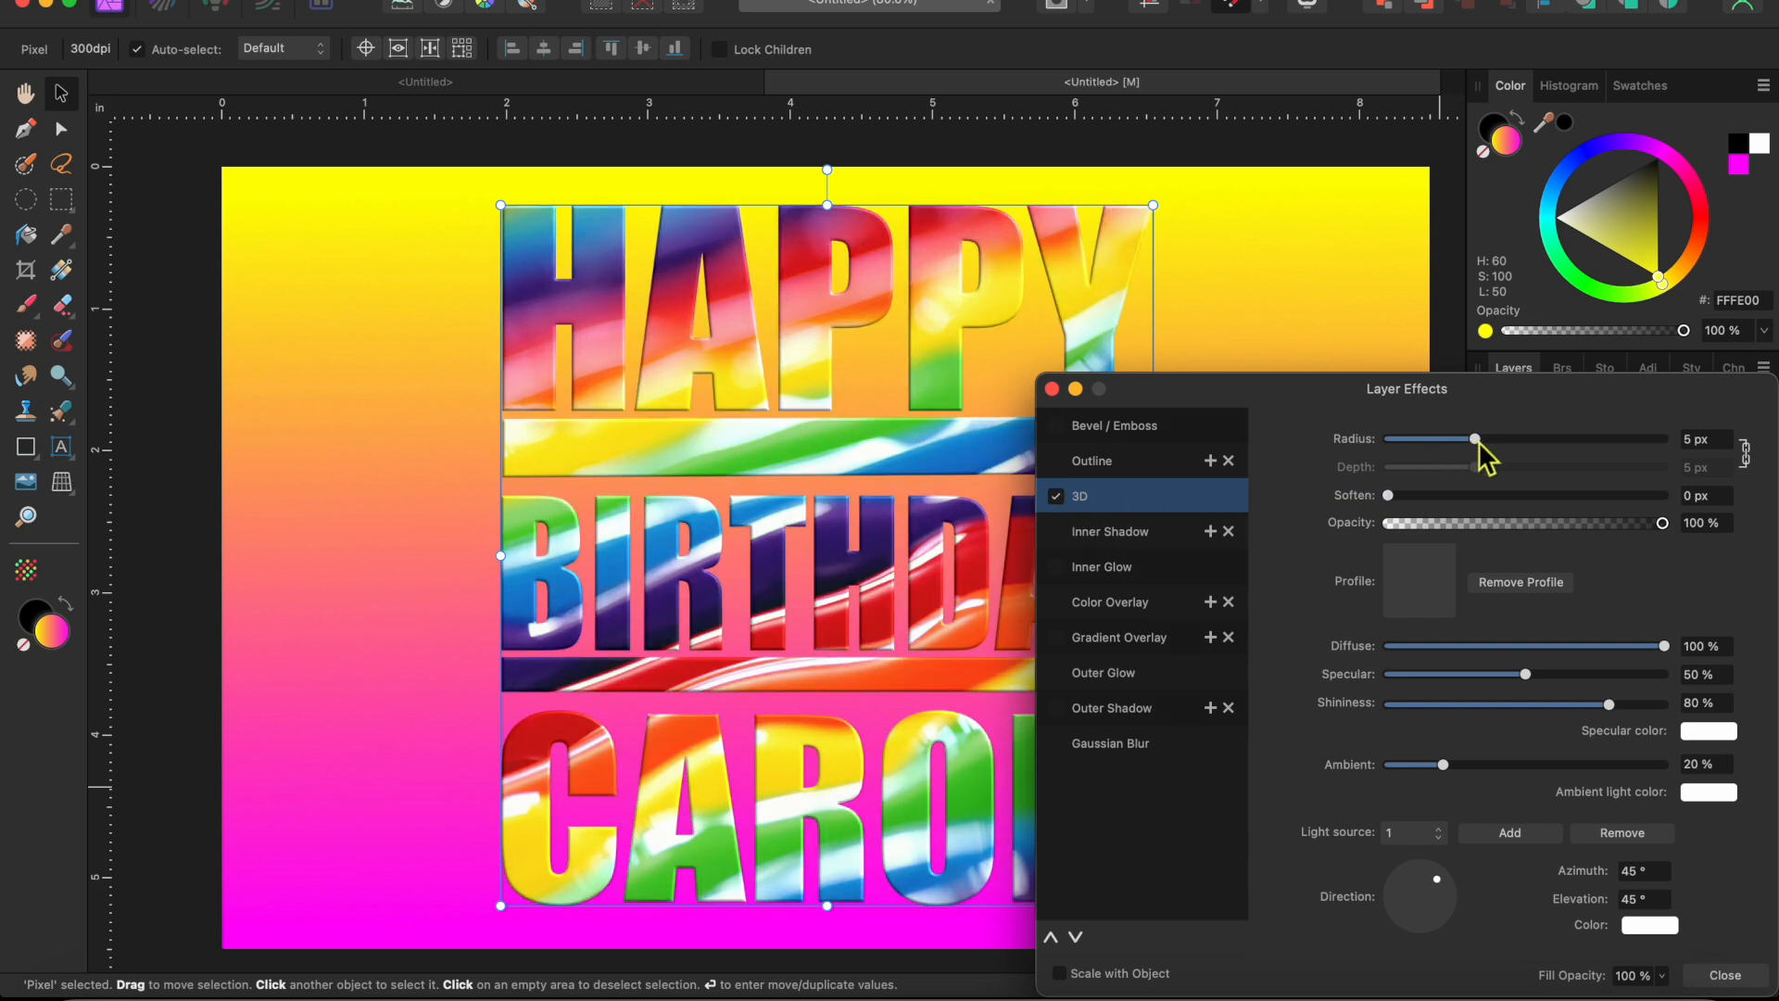
pyautogui.moveTo(1479, 444); pyautogui.dragTo(1516, 447)
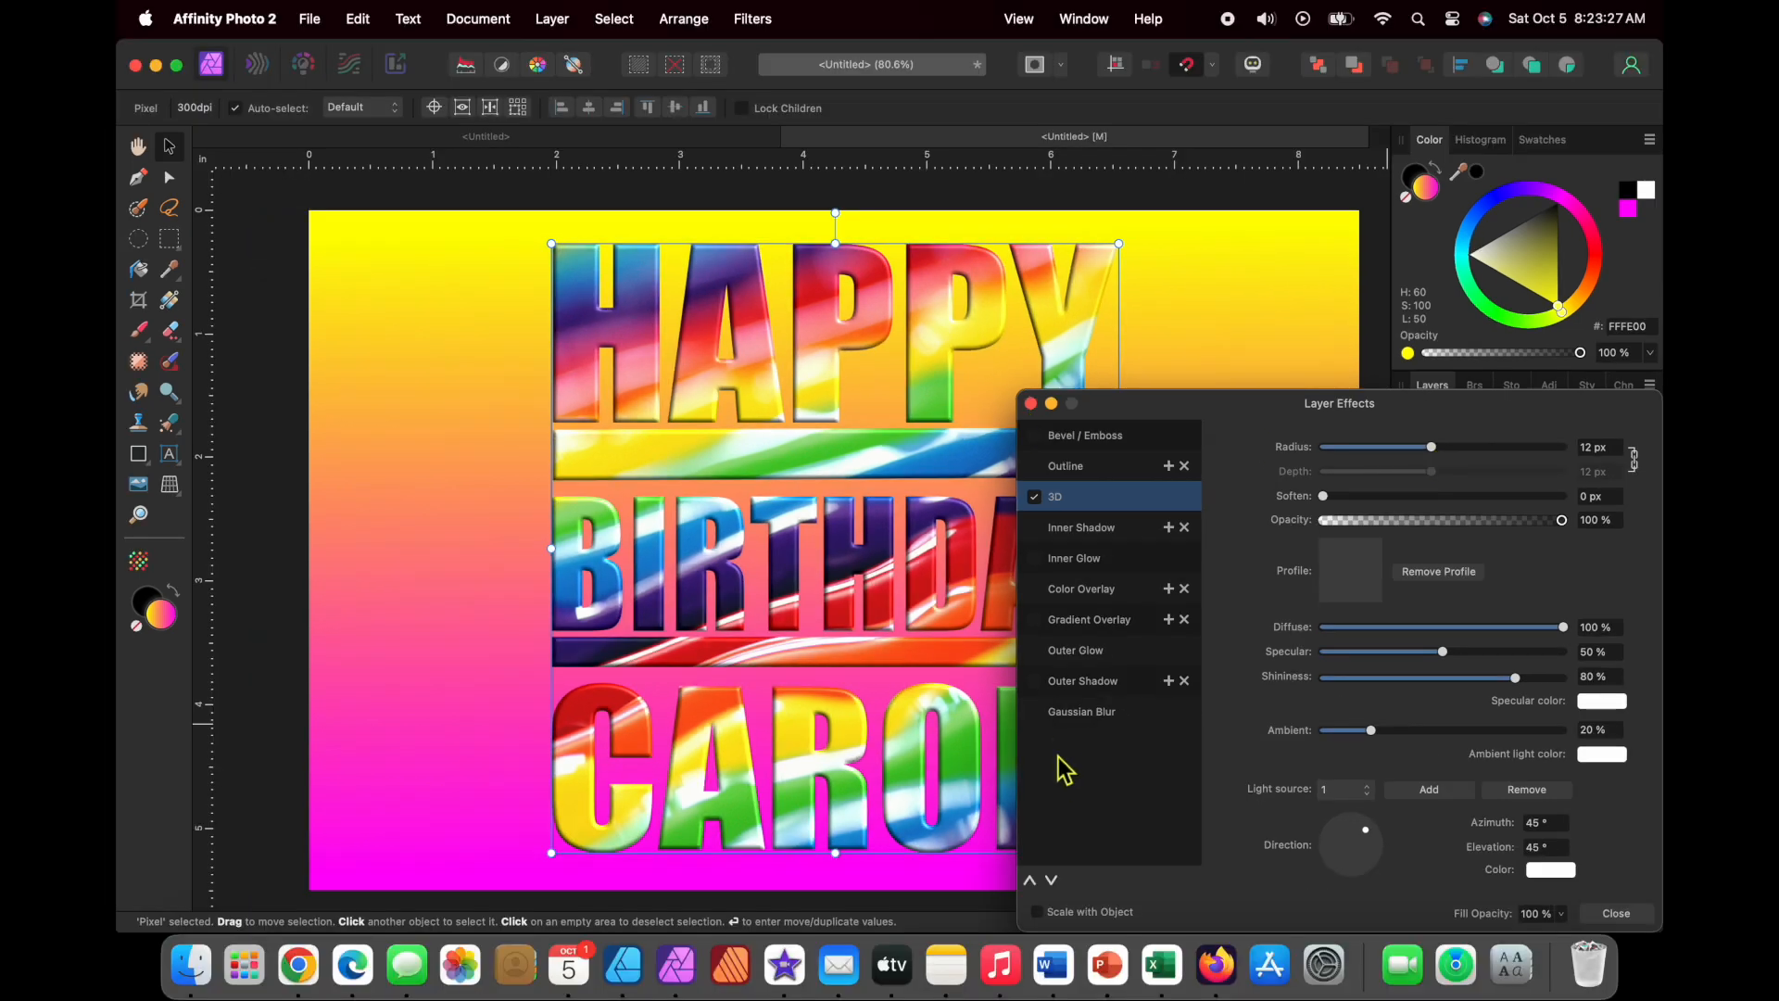
# Add an outer shadow to the lettering with a 5.1 px radius, offset about 25 px at an angle of about 316°
pyautogui.click(1036, 682)
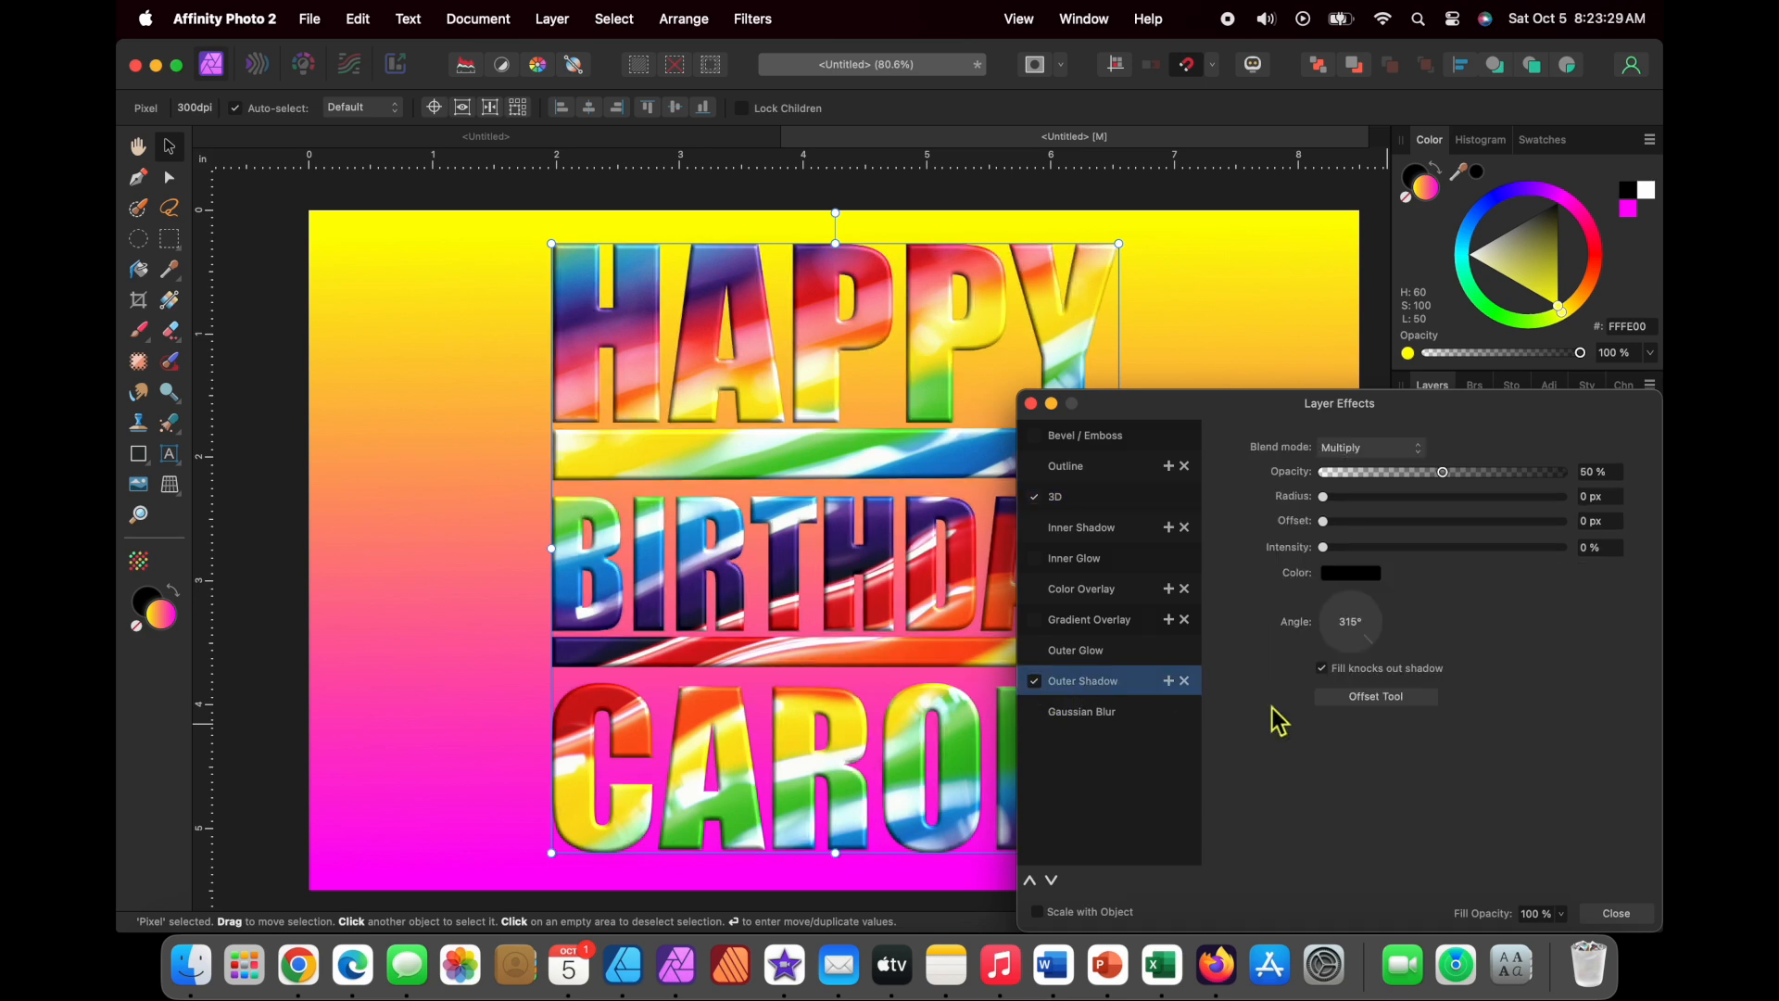
pyautogui.moveTo(1331, 511); pyautogui.dragTo(1405, 513)
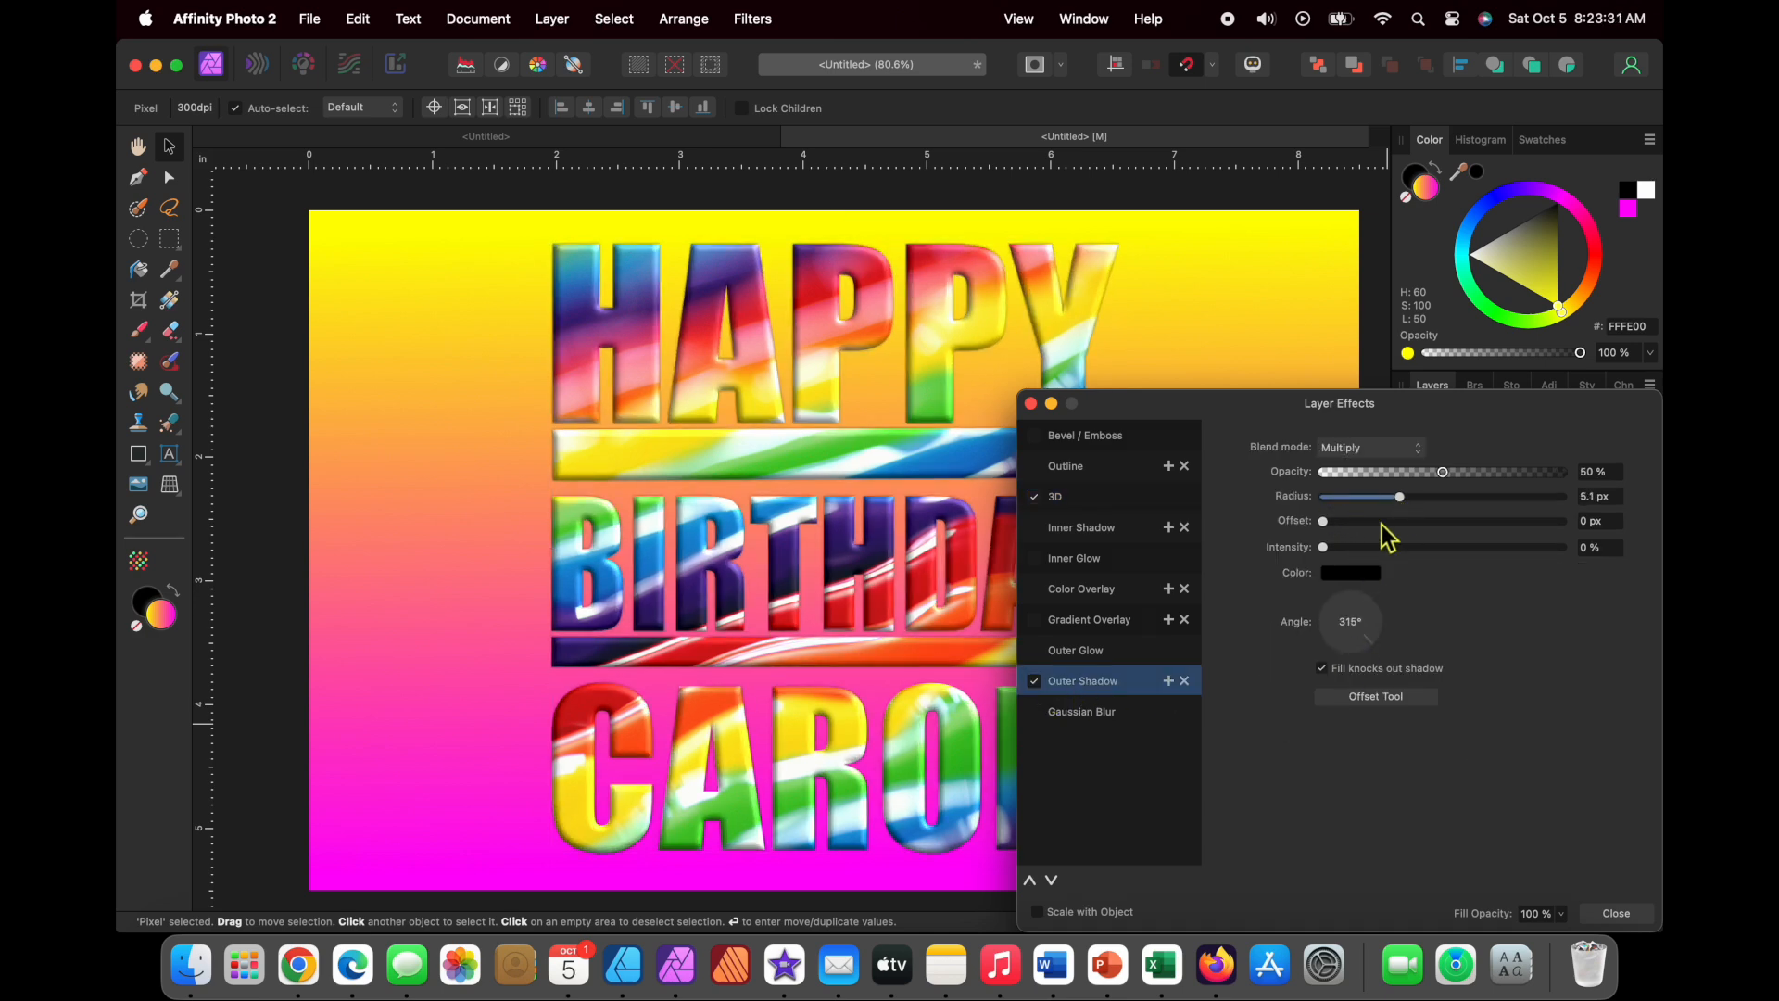
pyautogui.click(1382, 700)
pyautogui.moveTo(778, 658); pyautogui.dragTo(782, 660)
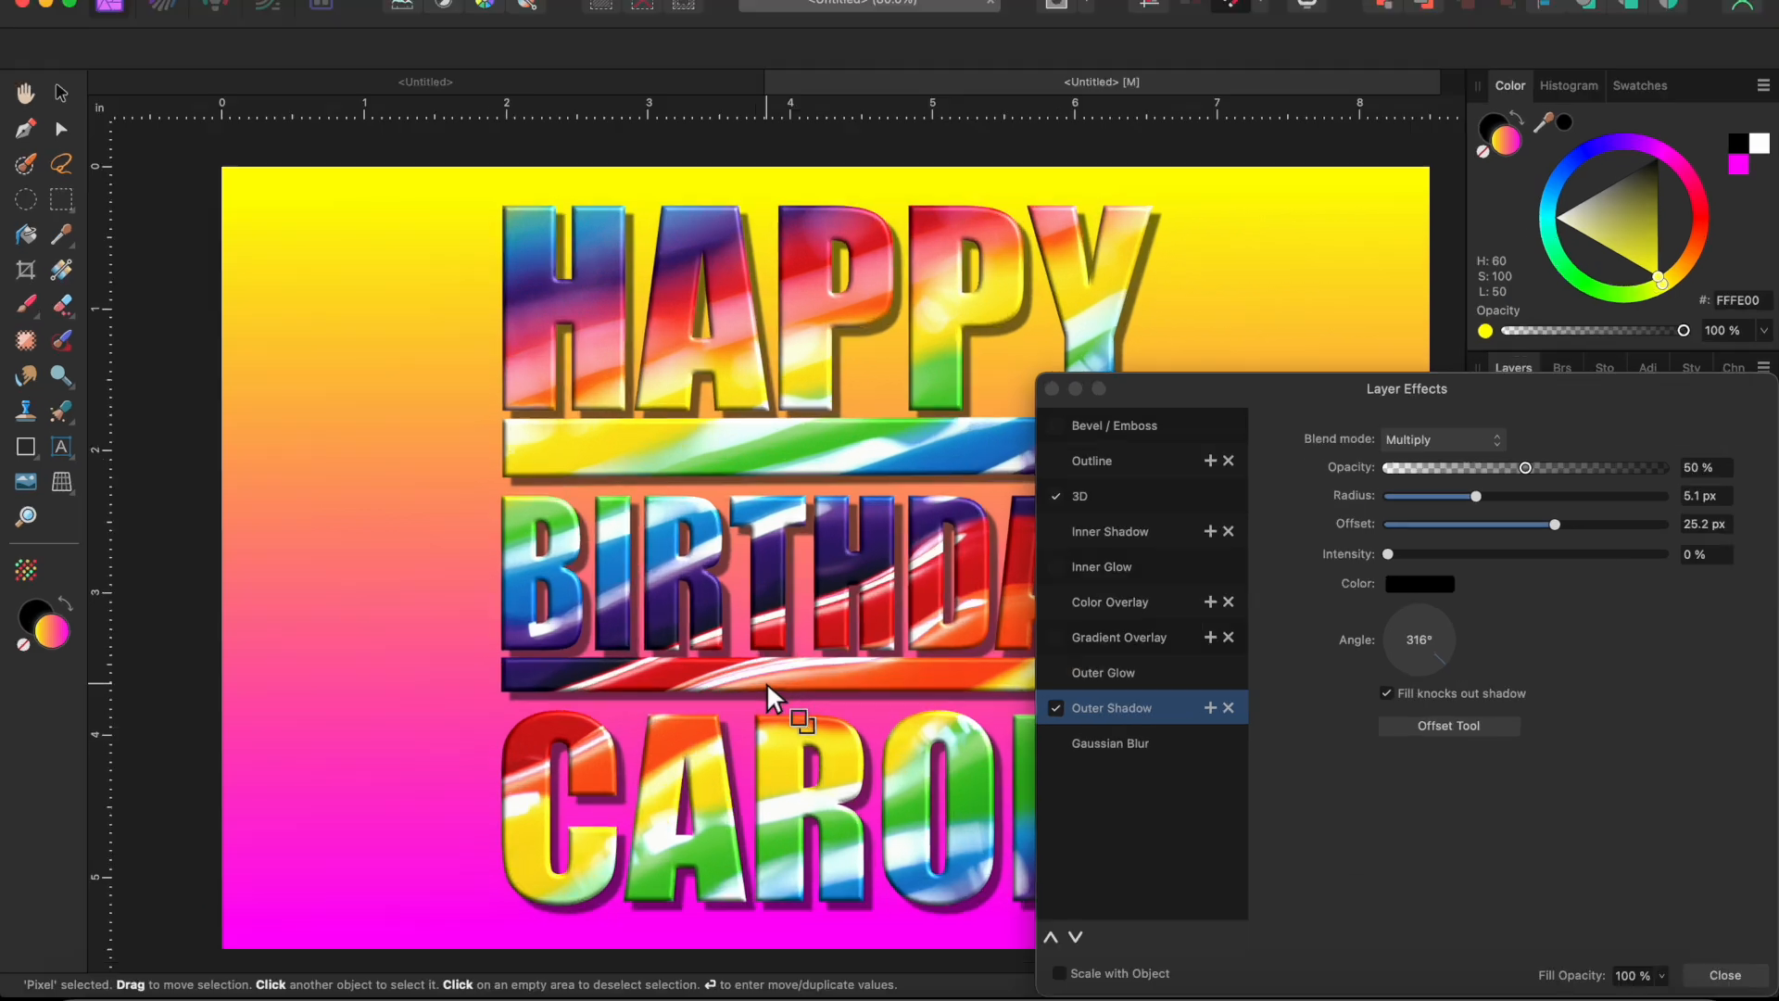
pyautogui.moveTo(782, 660); pyautogui.dragTo(783, 662)
pyautogui.click(1052, 389)
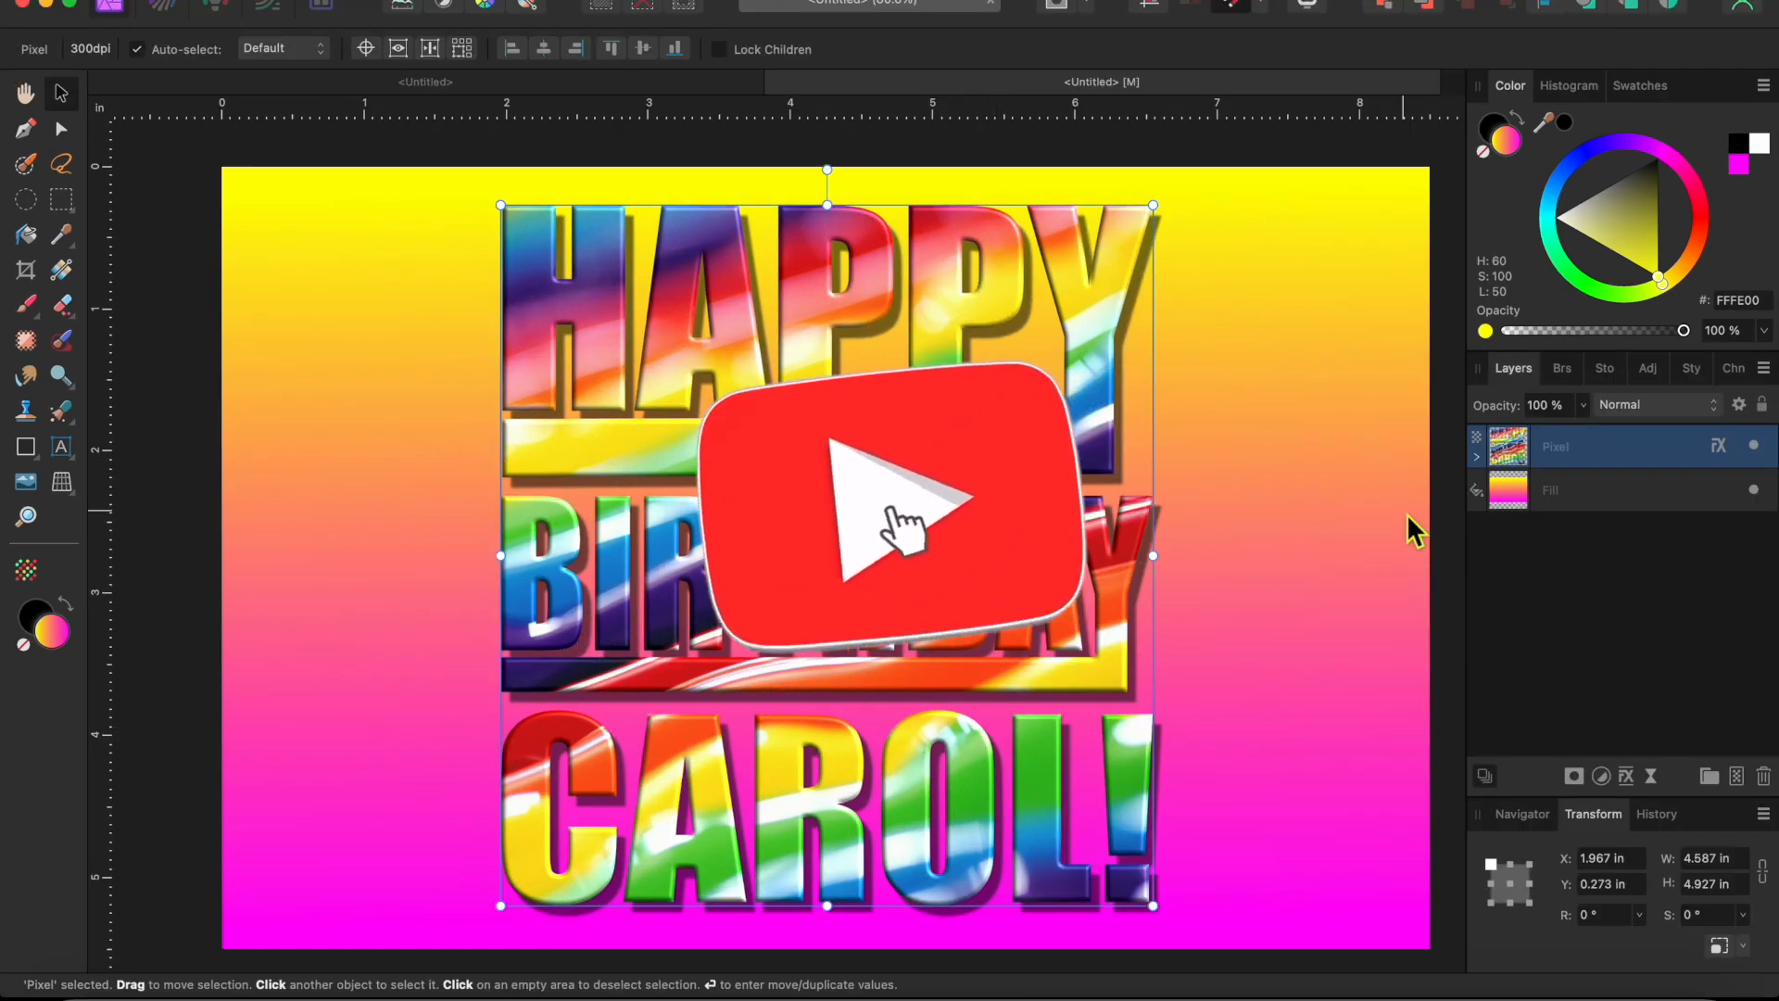
# Nudge the finished lettering slightly downward on the page and deselect it
pyautogui.click(469, 146)
pyautogui.moveTo(889, 445); pyautogui.dragTo(900, 446)
pyautogui.click(223, 496)
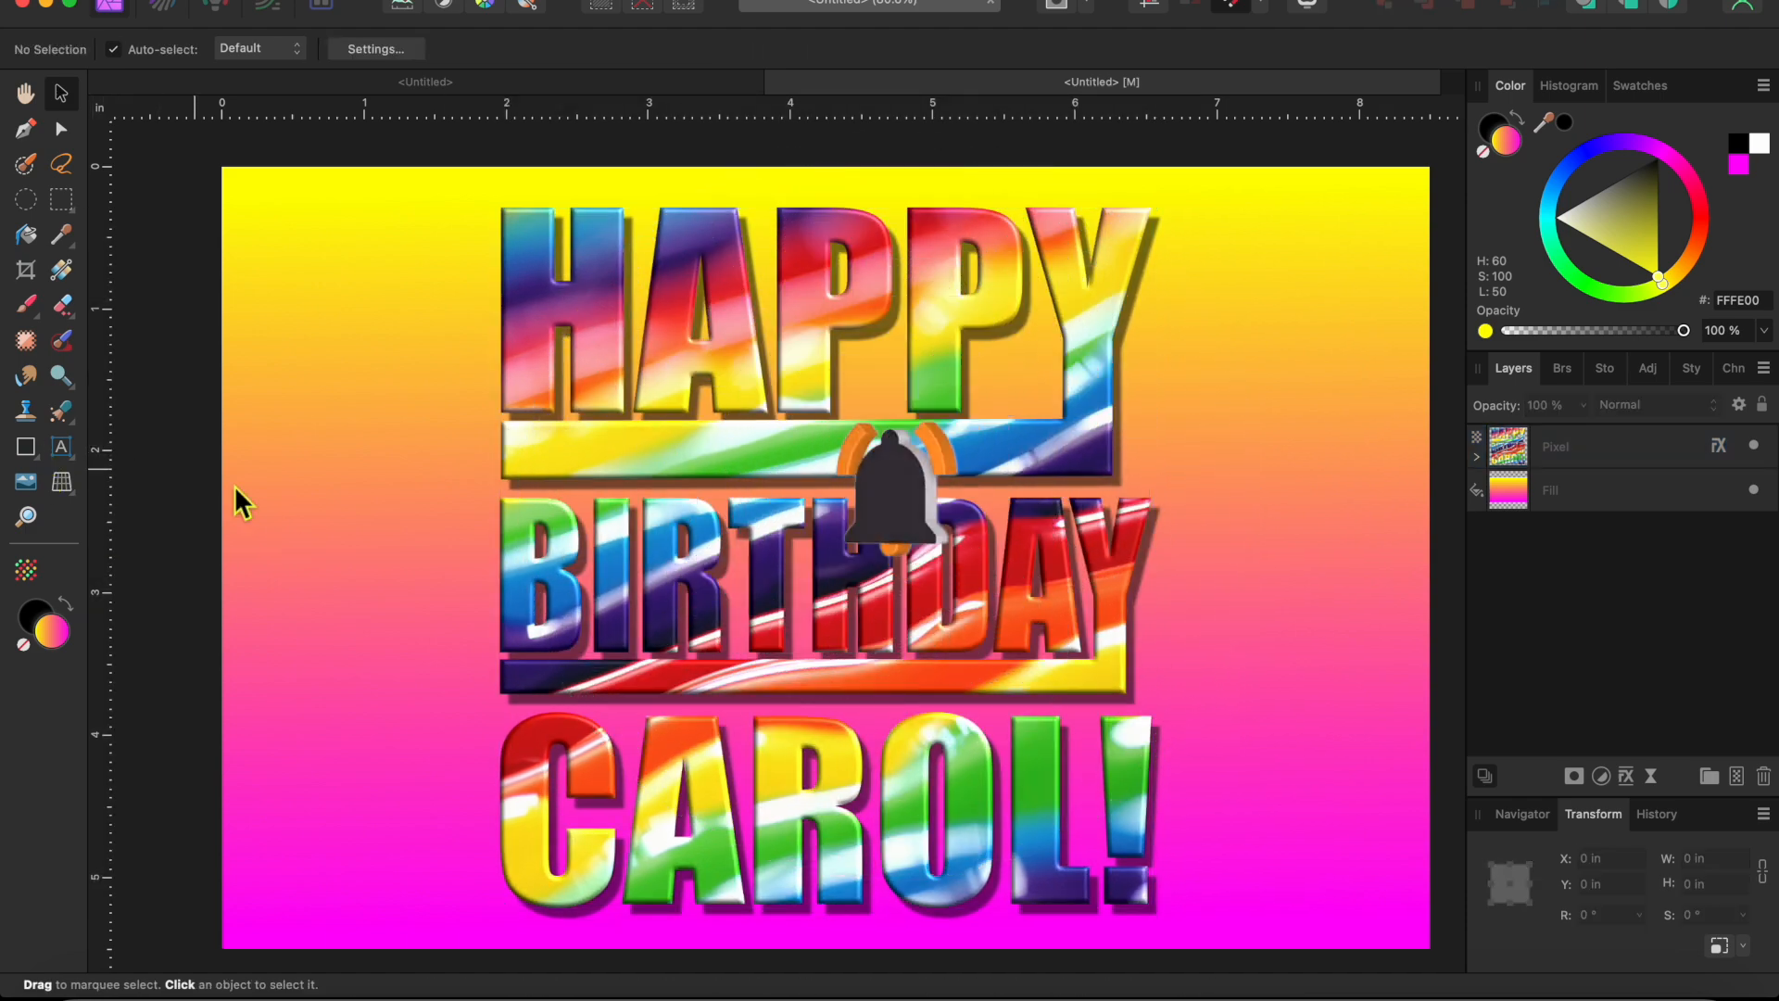